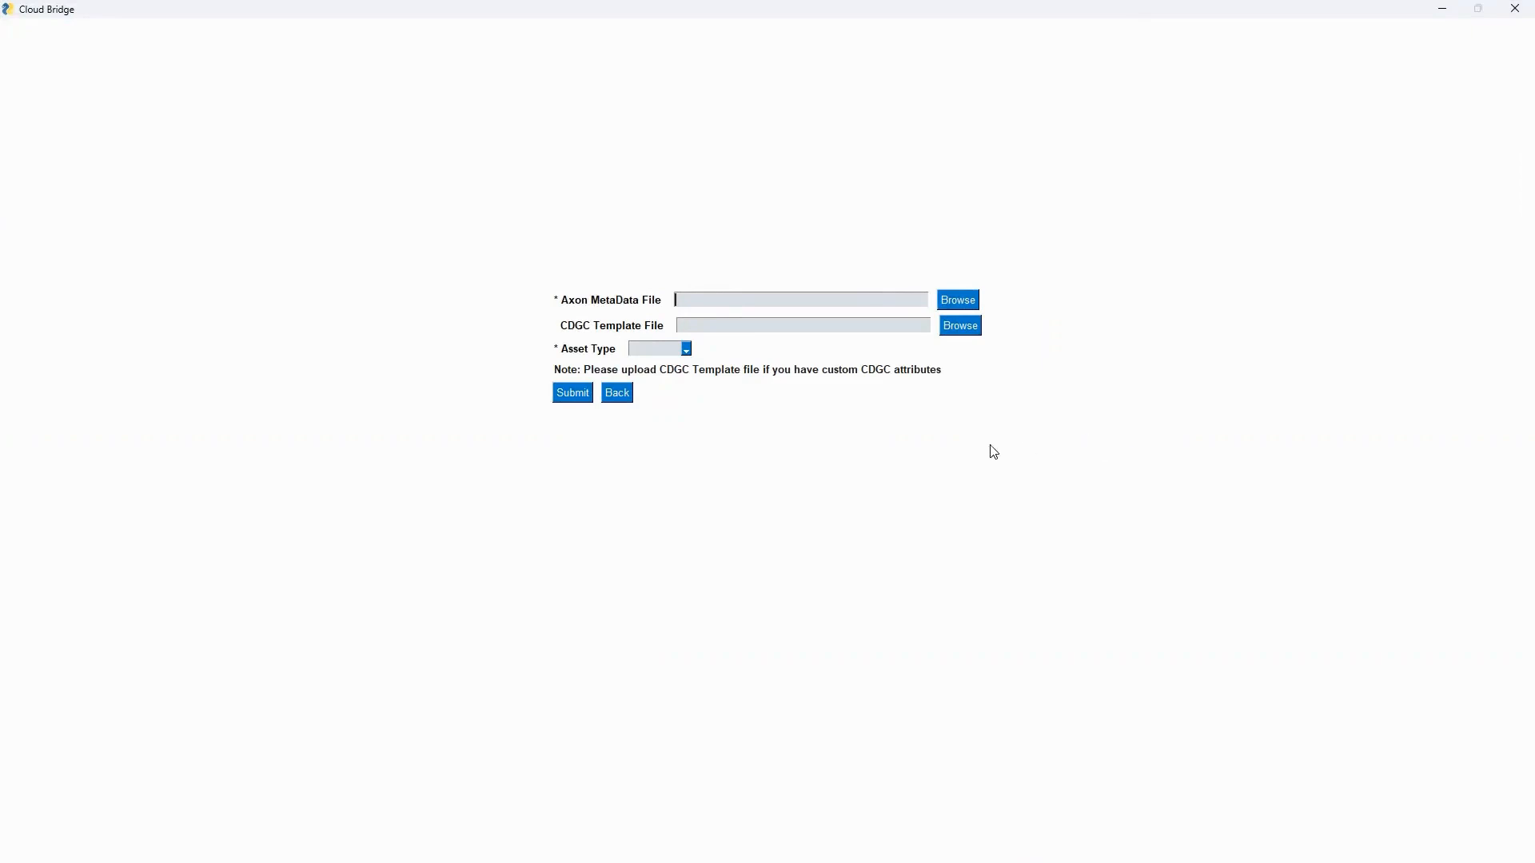
Go back to the migration path choice and continue with the Using API path.
{"action": "left_click", "coordinate": [616, 393]}
{"action": "left_click", "coordinate": [670, 358]}
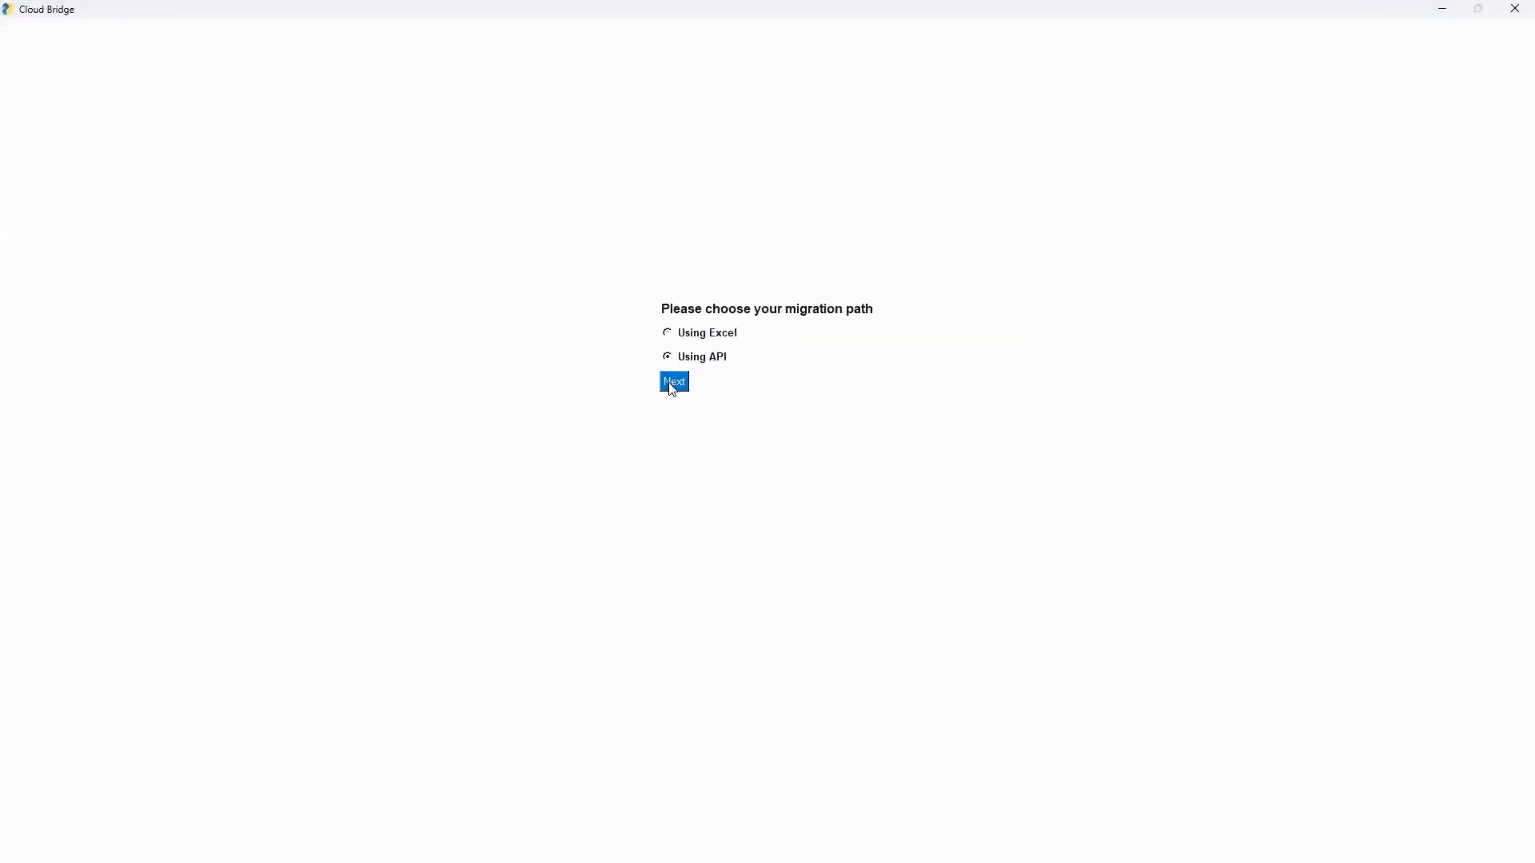
{"action": "left_click", "coordinate": [674, 383]}
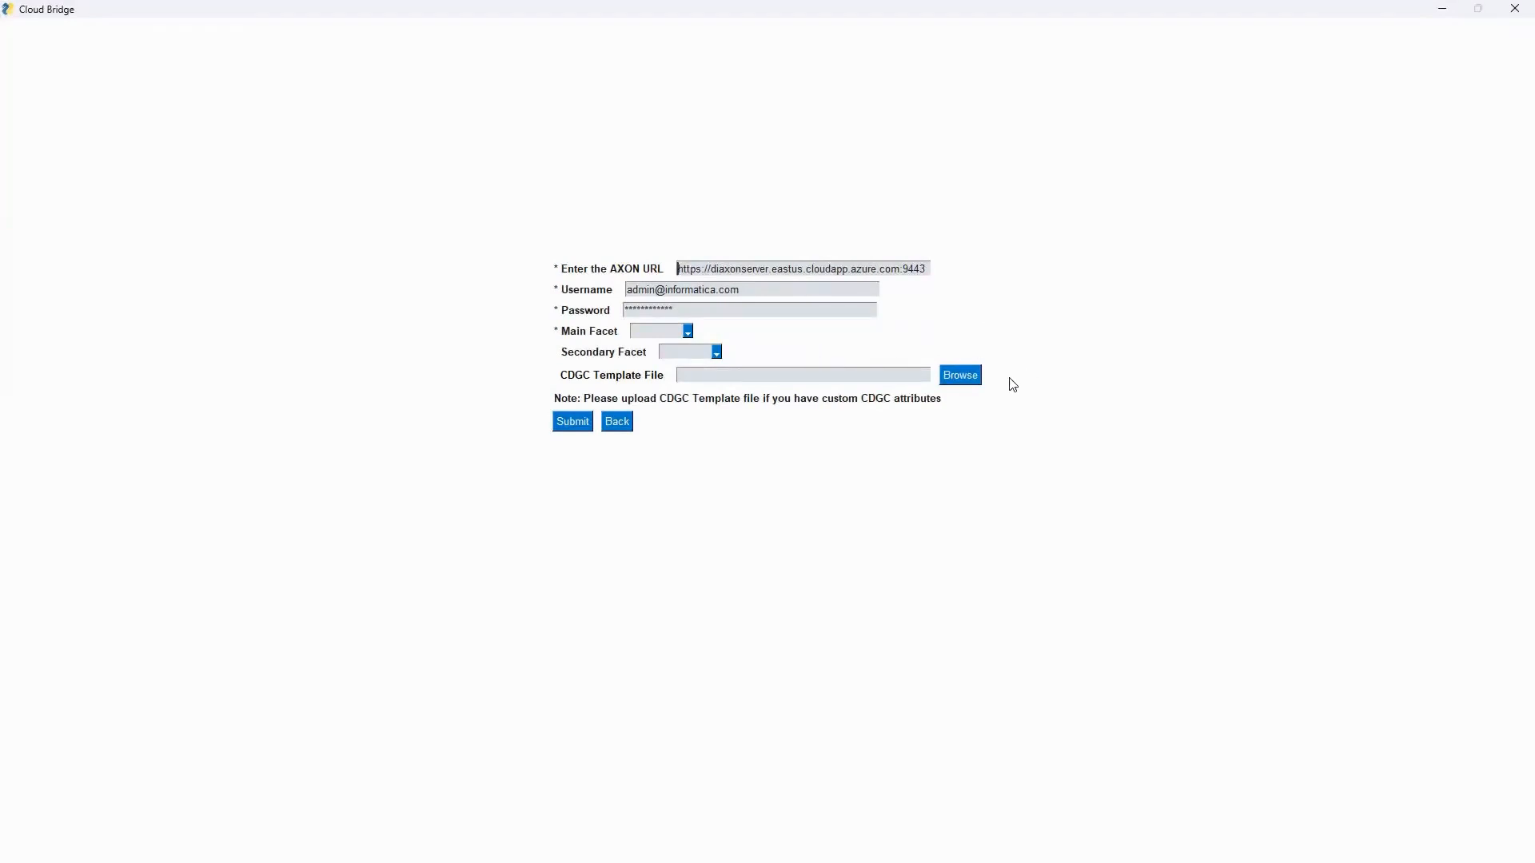
Browse the Axon System and Glossary facets to review the existing assets.
{"action": "left_click", "coordinate": [629, 423]}
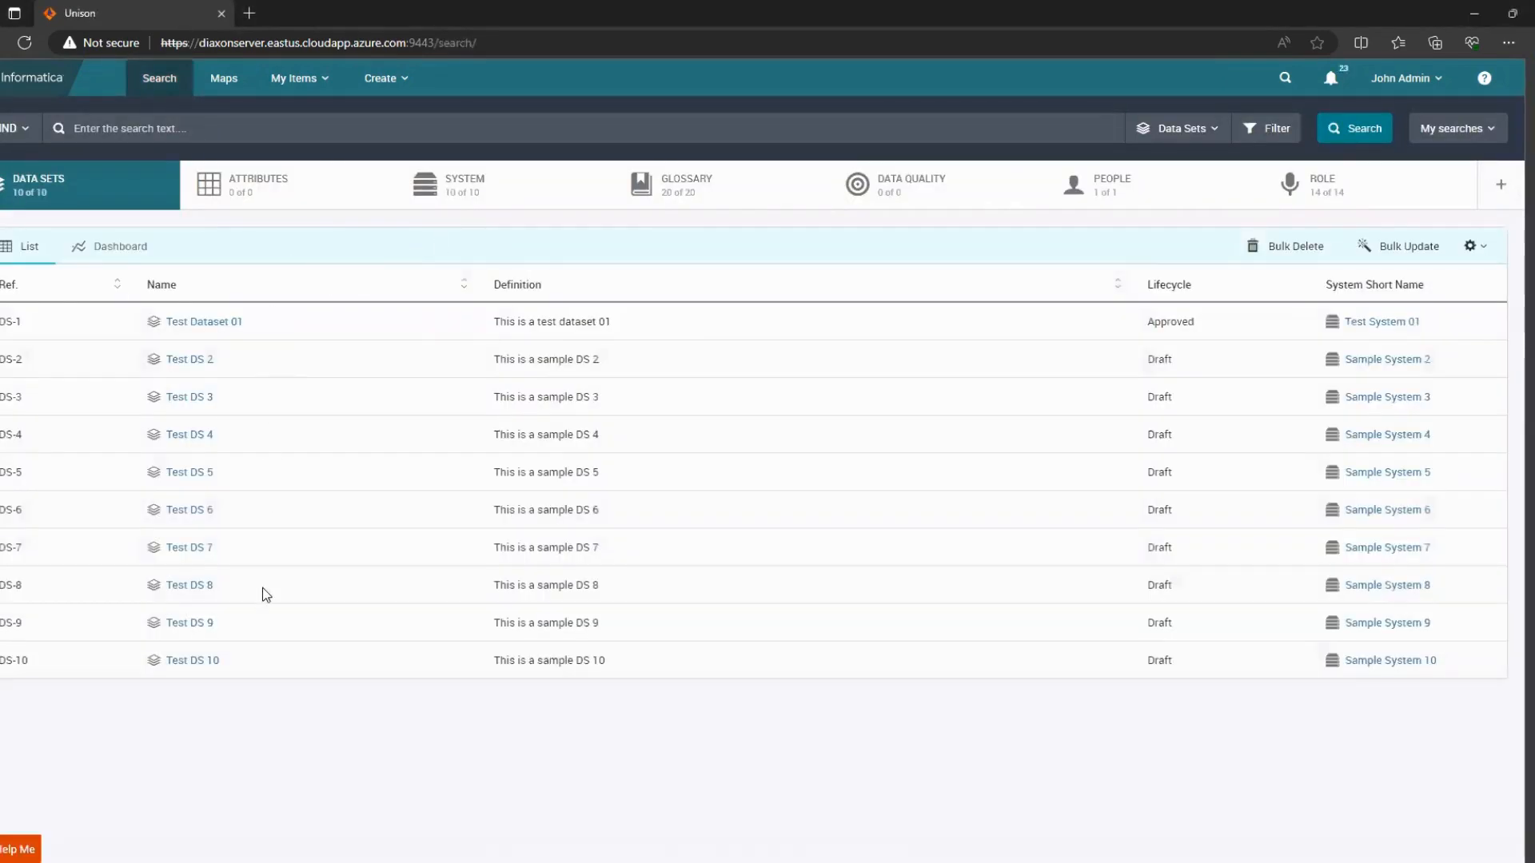
{"action": "left_click", "coordinate": [490, 199]}
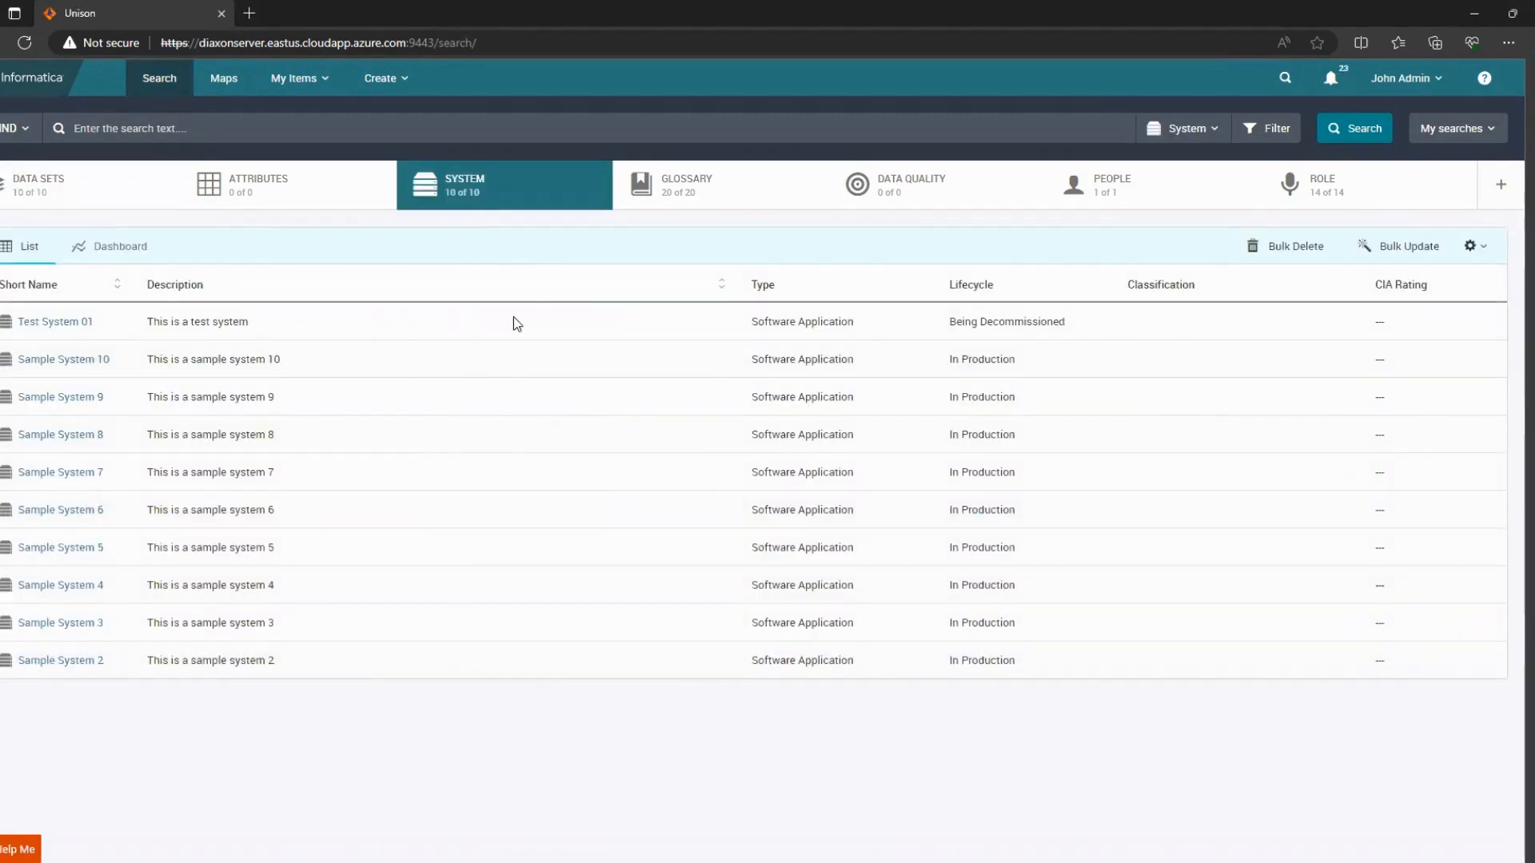
{"action": "left_click", "coordinate": [701, 200]}
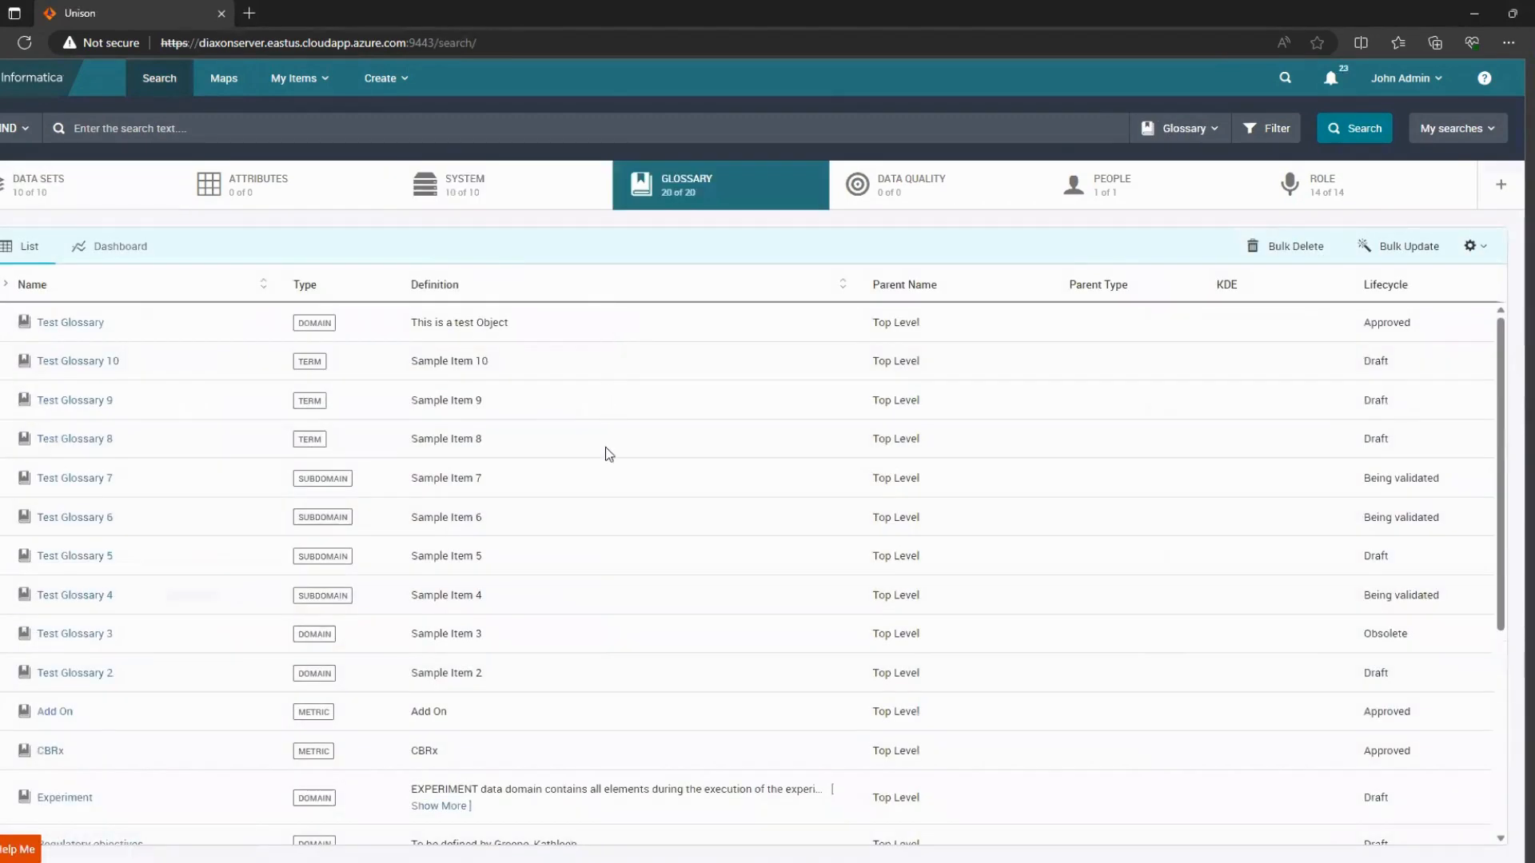
{"action": "scroll", "coordinate": [619, 712], "scroll_direction": "down", "scroll_amount": 5}
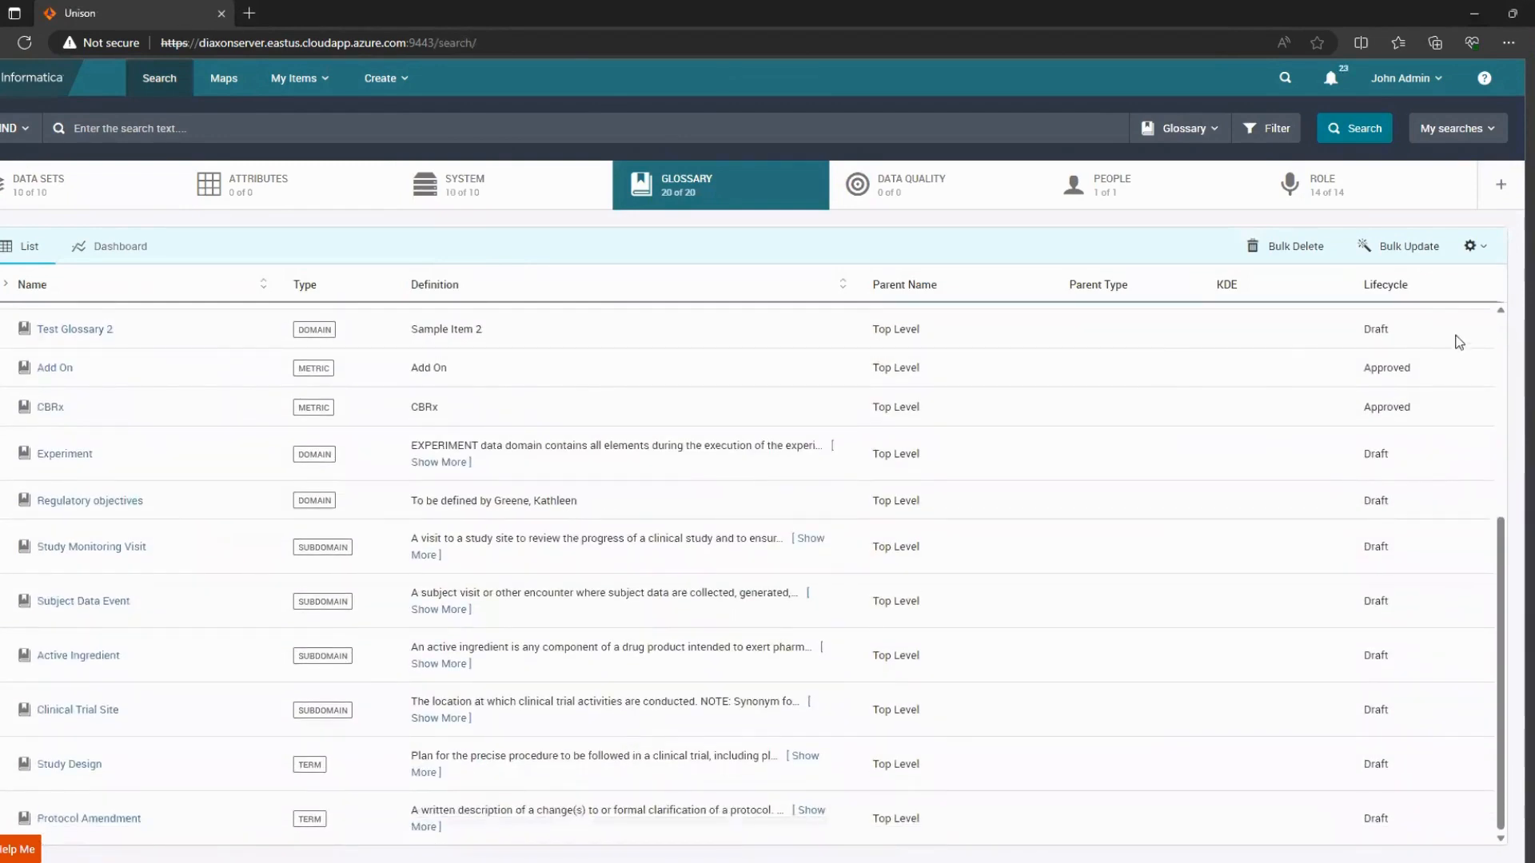
{"action": "scroll", "coordinate": [888, 411], "scroll_direction": "up", "scroll_amount": 4}
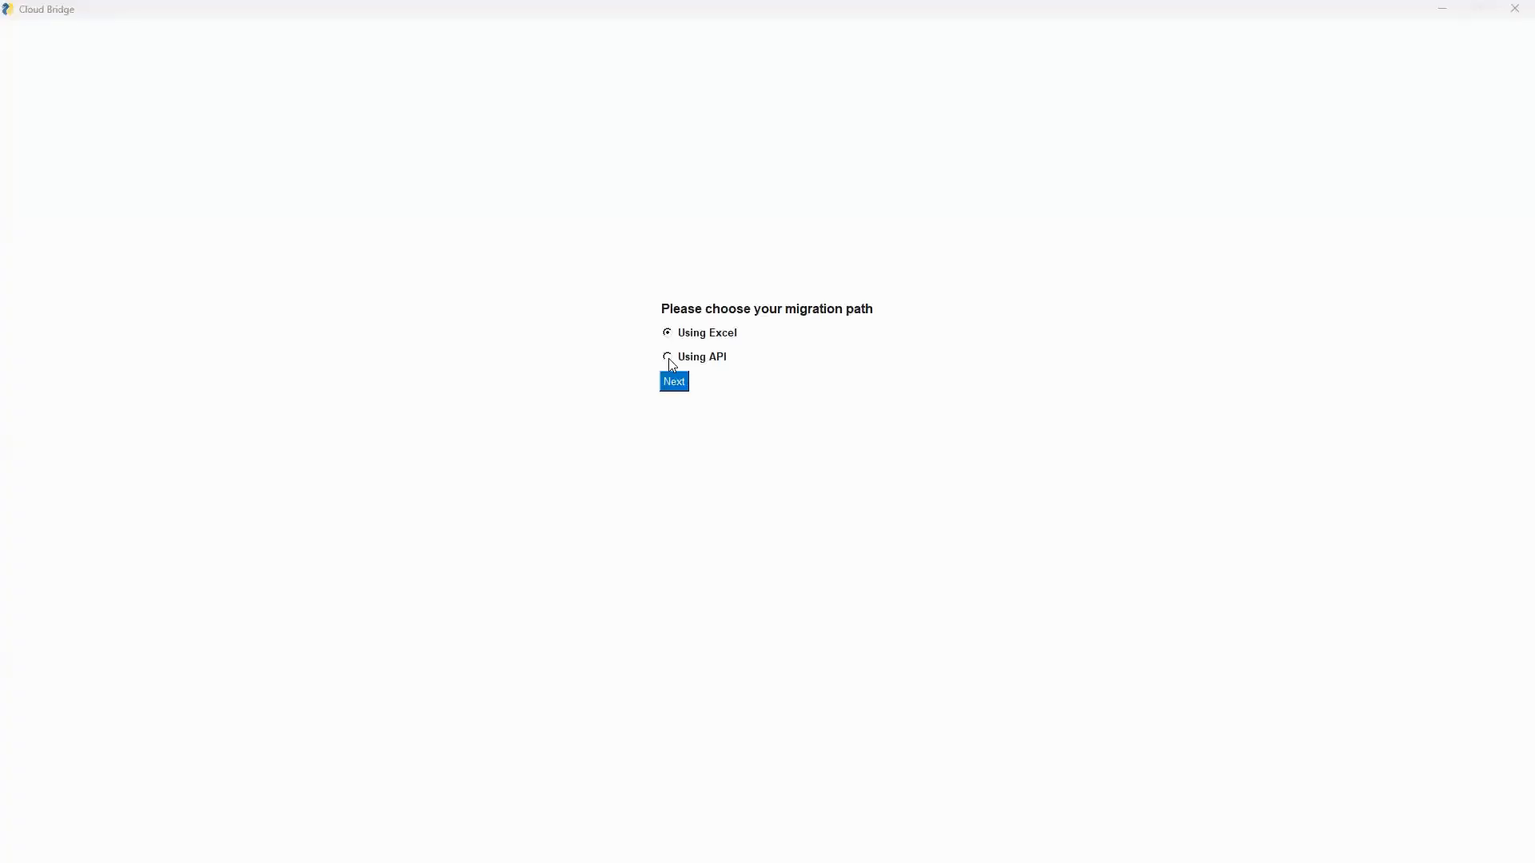
Continue with the Using API path and submit the connection form with GLOSSARY as the main facet.
{"action": "left_click", "coordinate": [668, 358]}
{"action": "left_click", "coordinate": [676, 383]}
{"action": "left_click", "coordinate": [687, 331]}
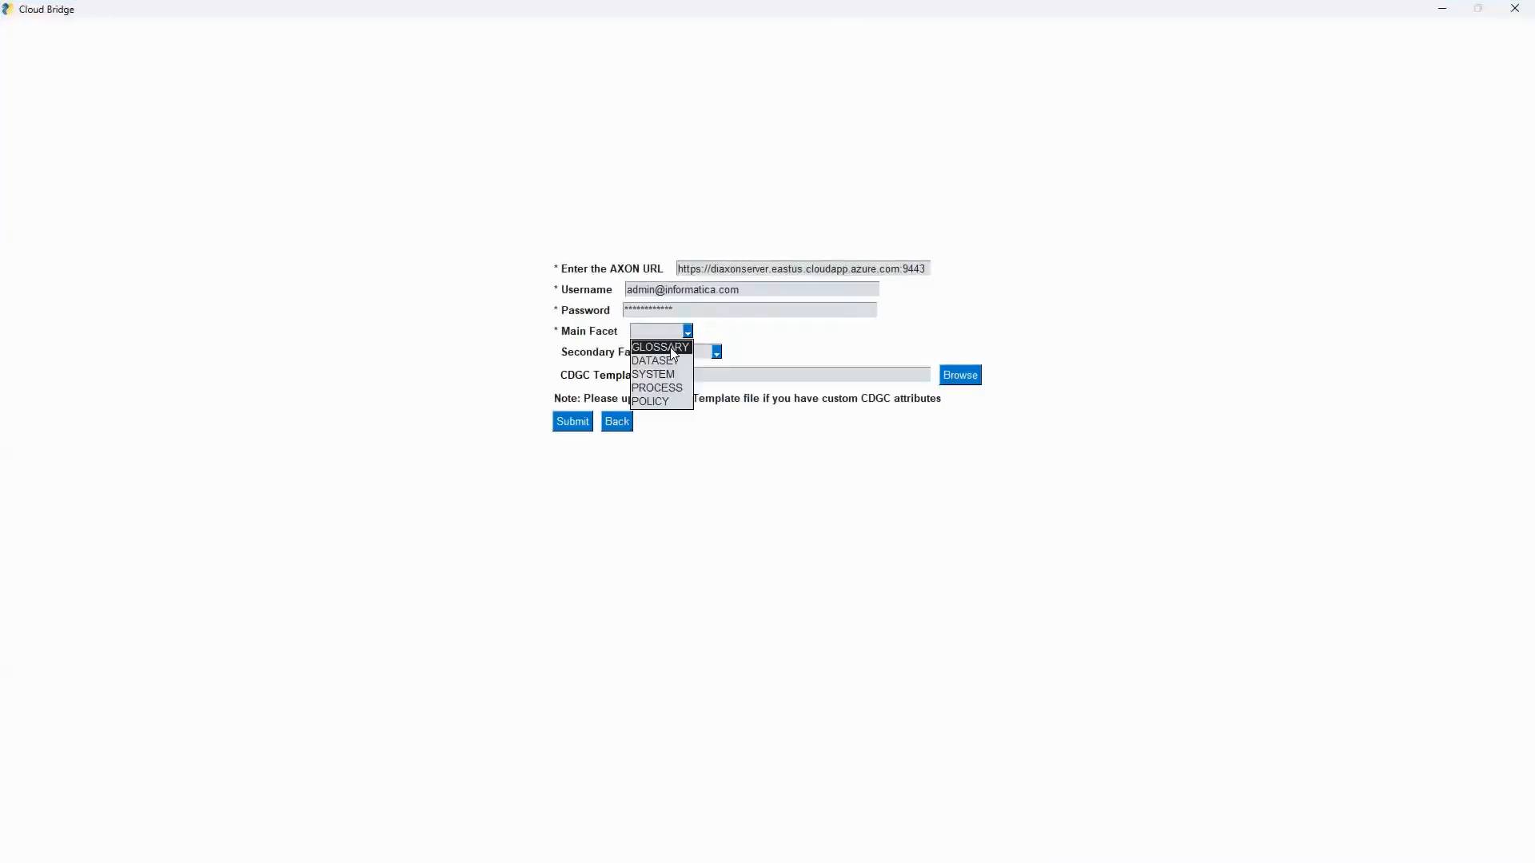
{"action": "left_click", "coordinate": [671, 348]}
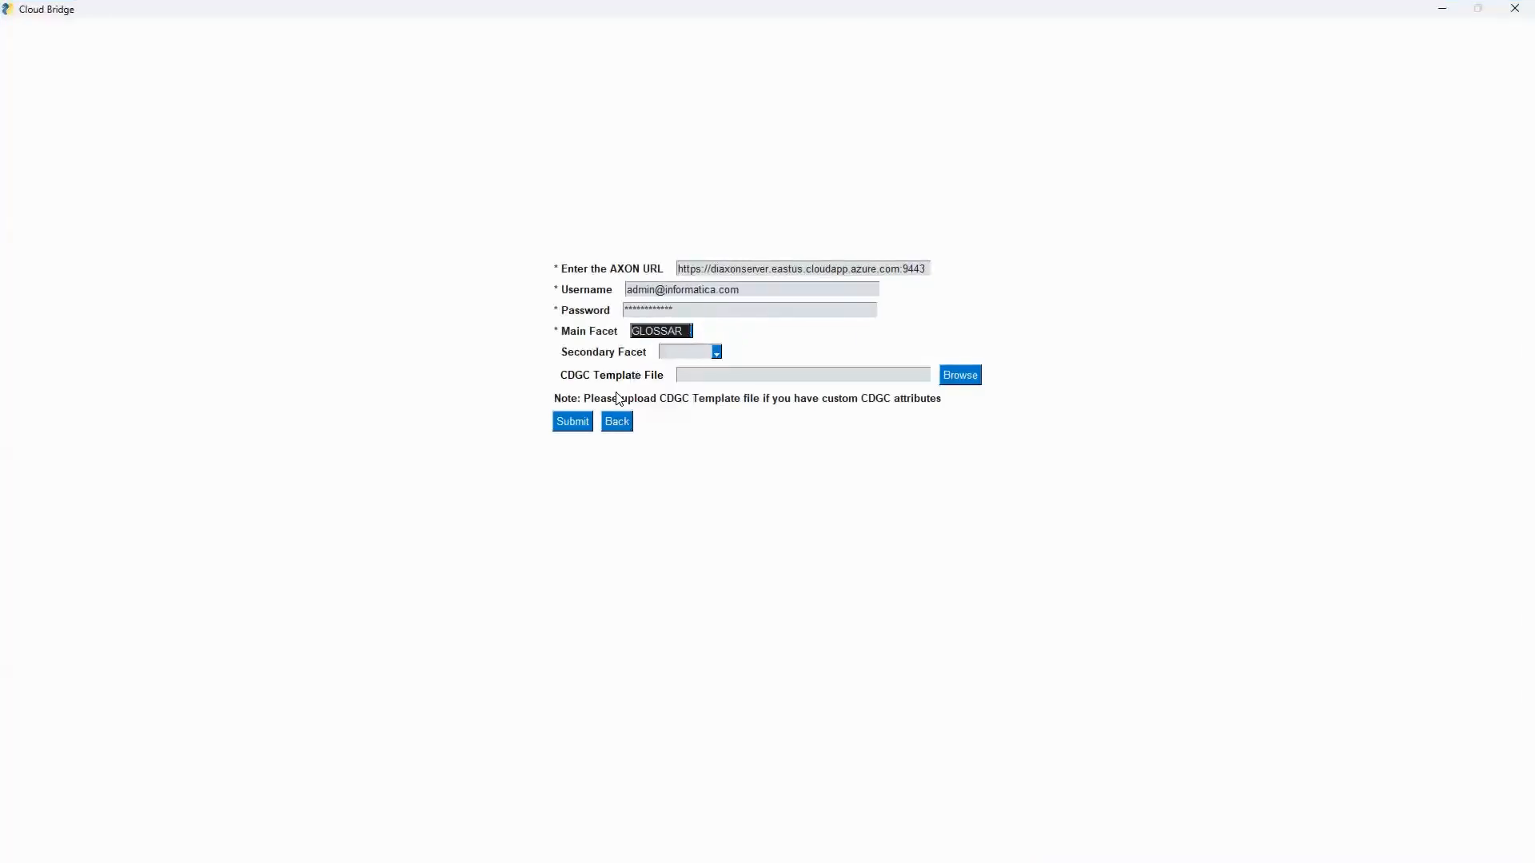
{"action": "left_click", "coordinate": [584, 427]}
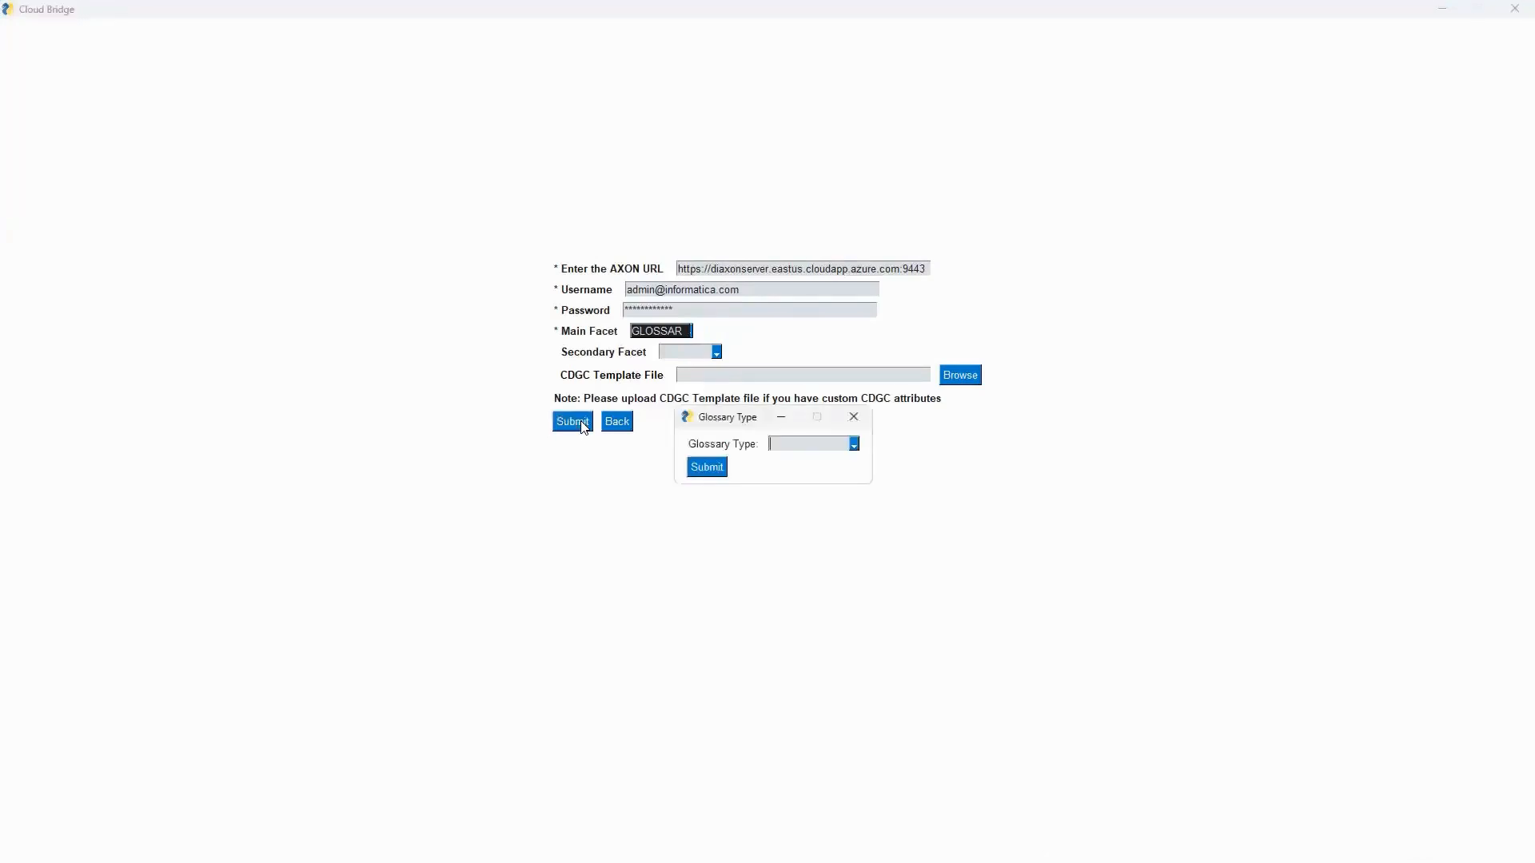
Set the Glossary Type to Domain and submit.
{"action": "left_click", "coordinate": [853, 445]}
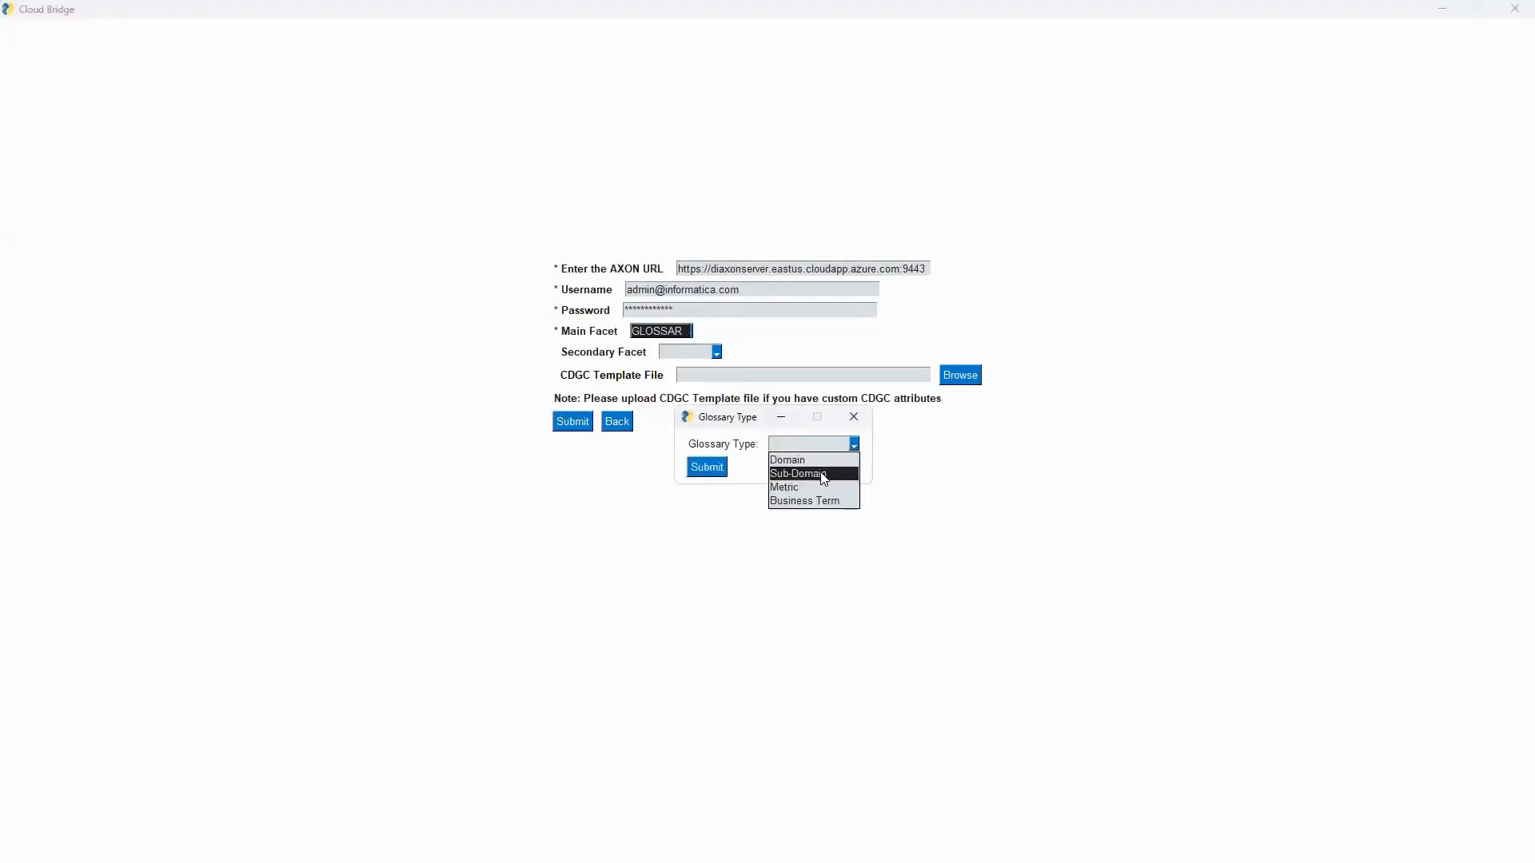
{"action": "left_click", "coordinate": [814, 460]}
{"action": "left_click", "coordinate": [714, 467]}
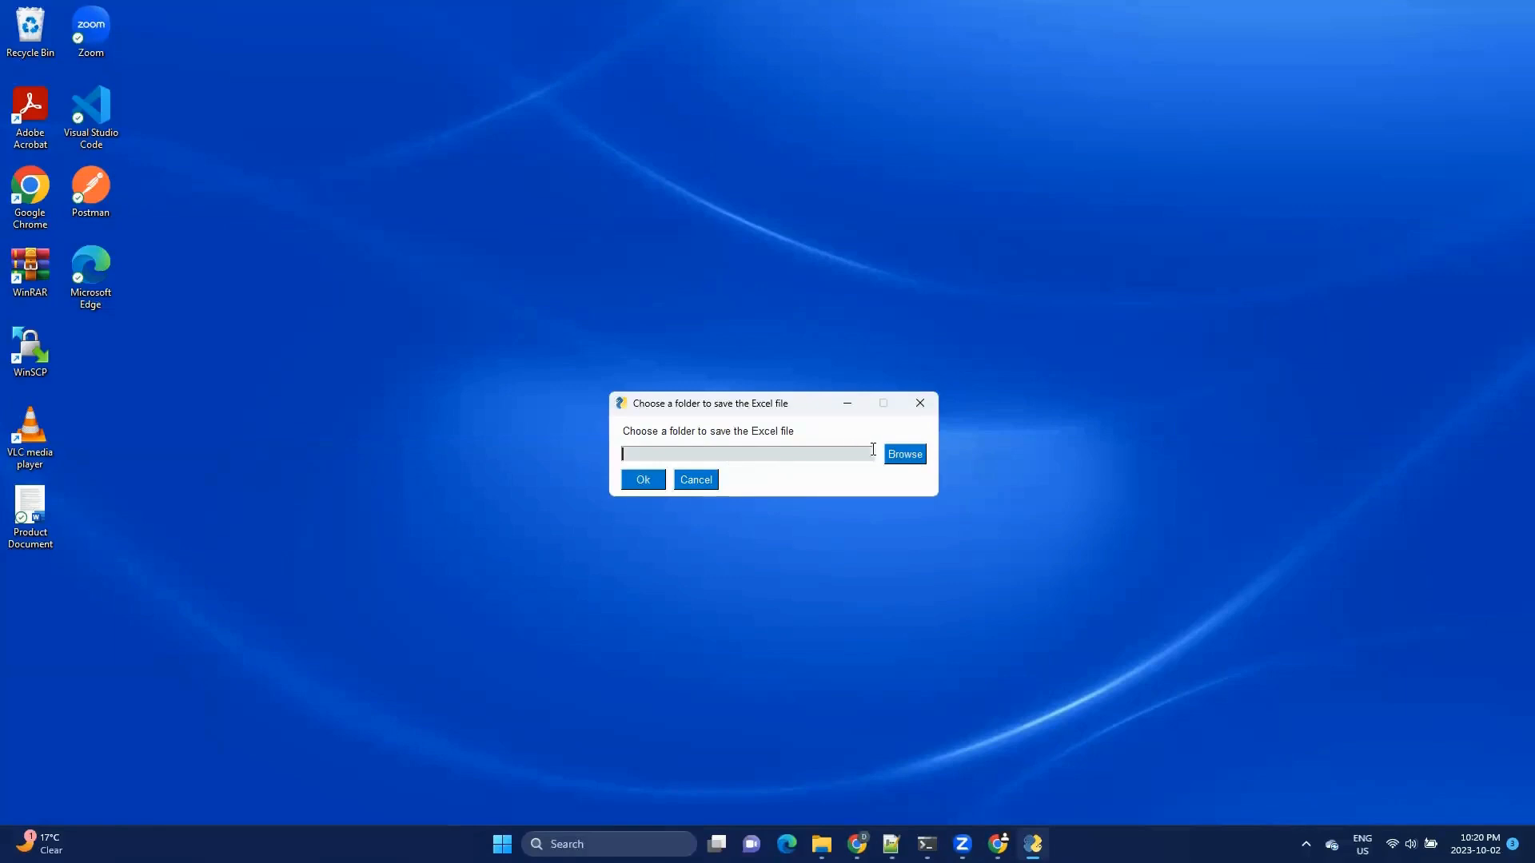
Choose the Prod folder as the location to save the Excel file.
{"action": "left_click", "coordinate": [903, 455]}
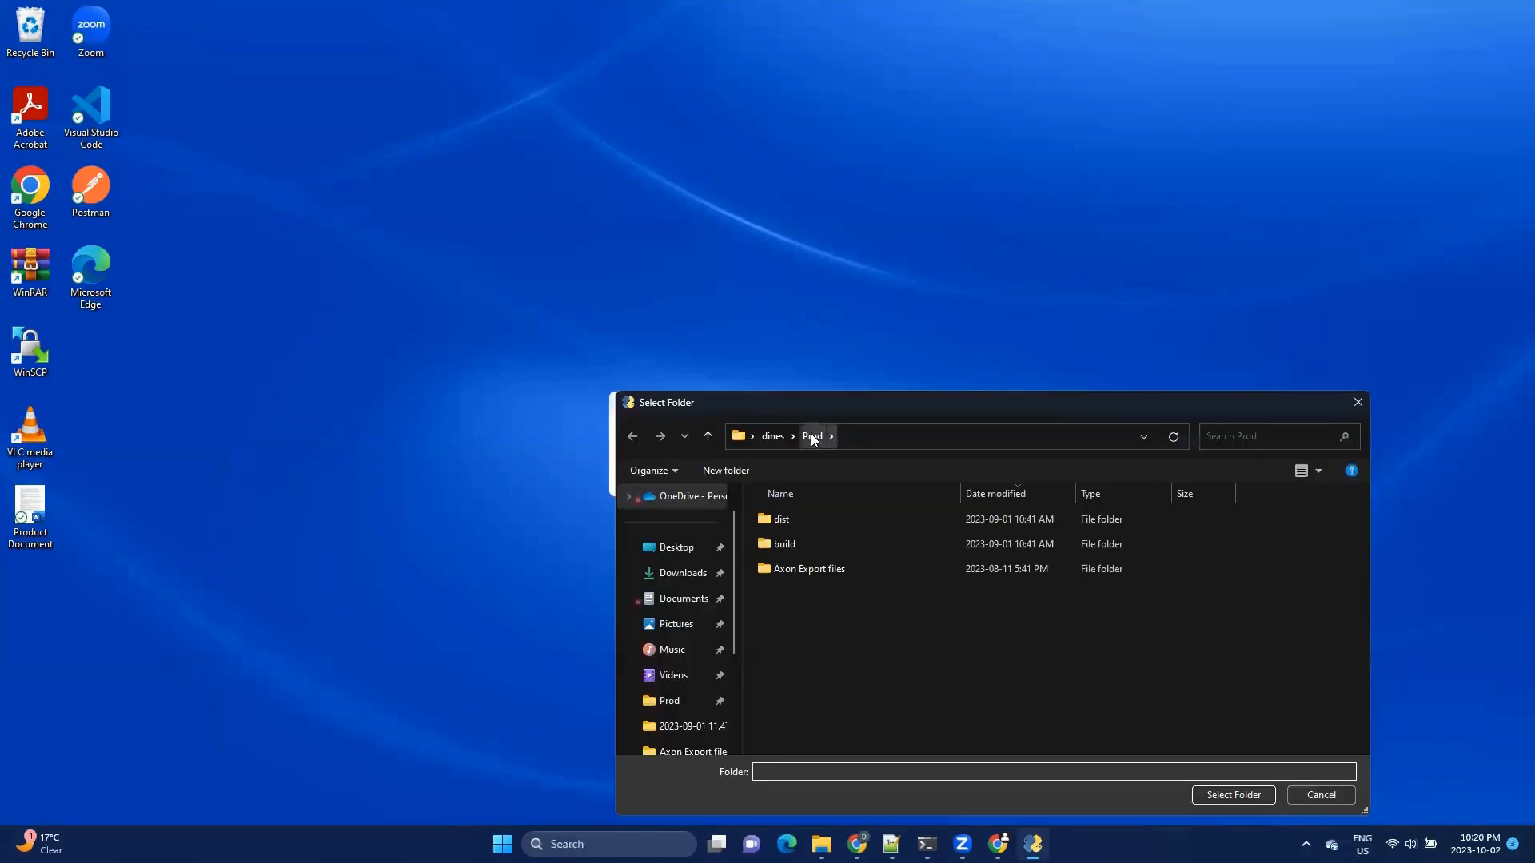
{"action": "left_click", "coordinate": [1206, 786]}
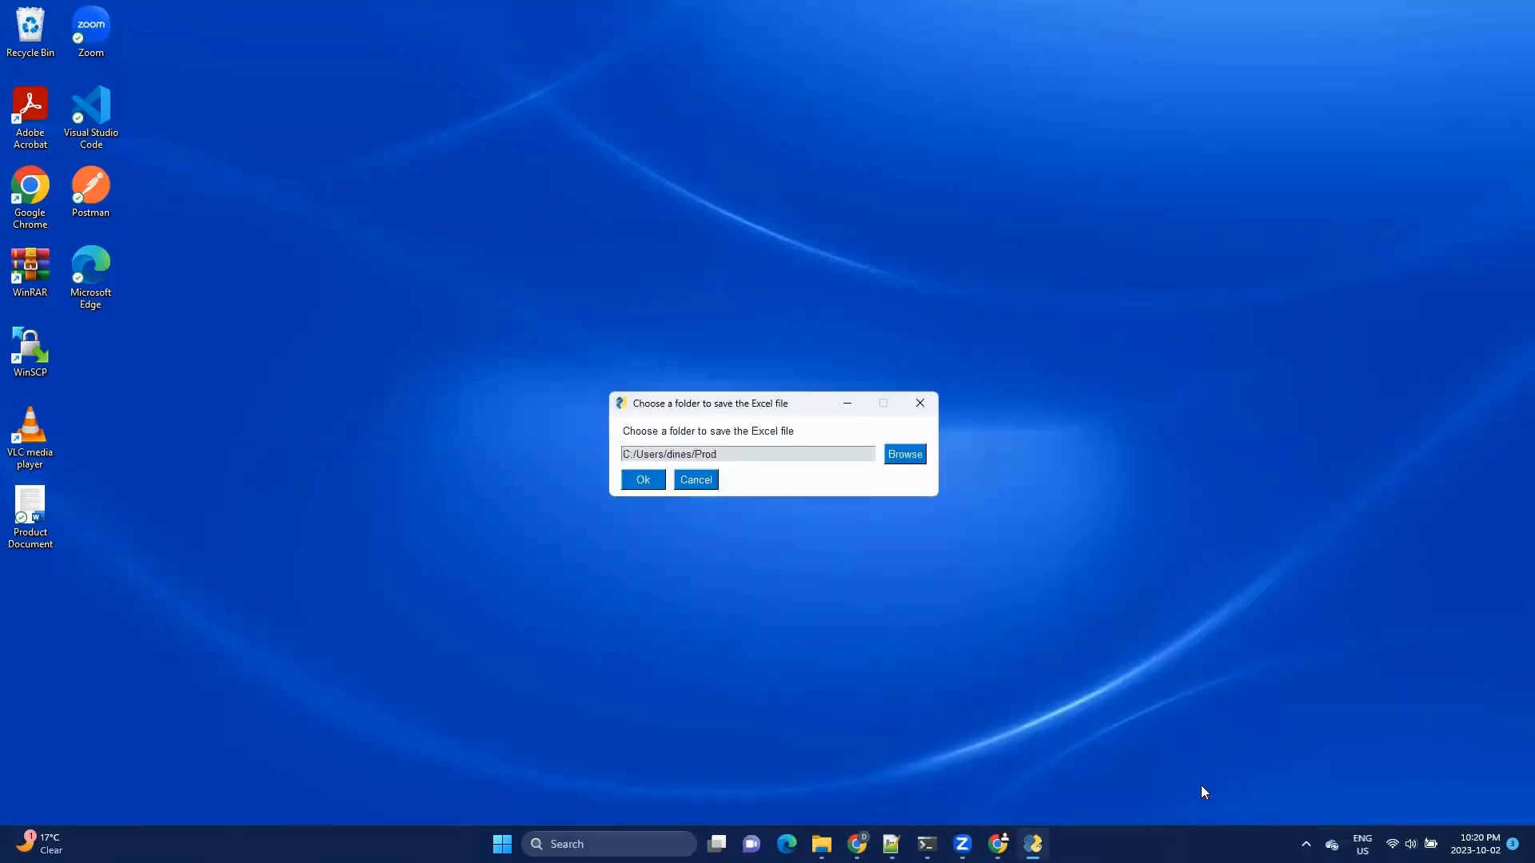
{"action": "left_click", "coordinate": [649, 481]}
Name the Excel file Domain and save it.
{"action": "type", "text": "Do"}
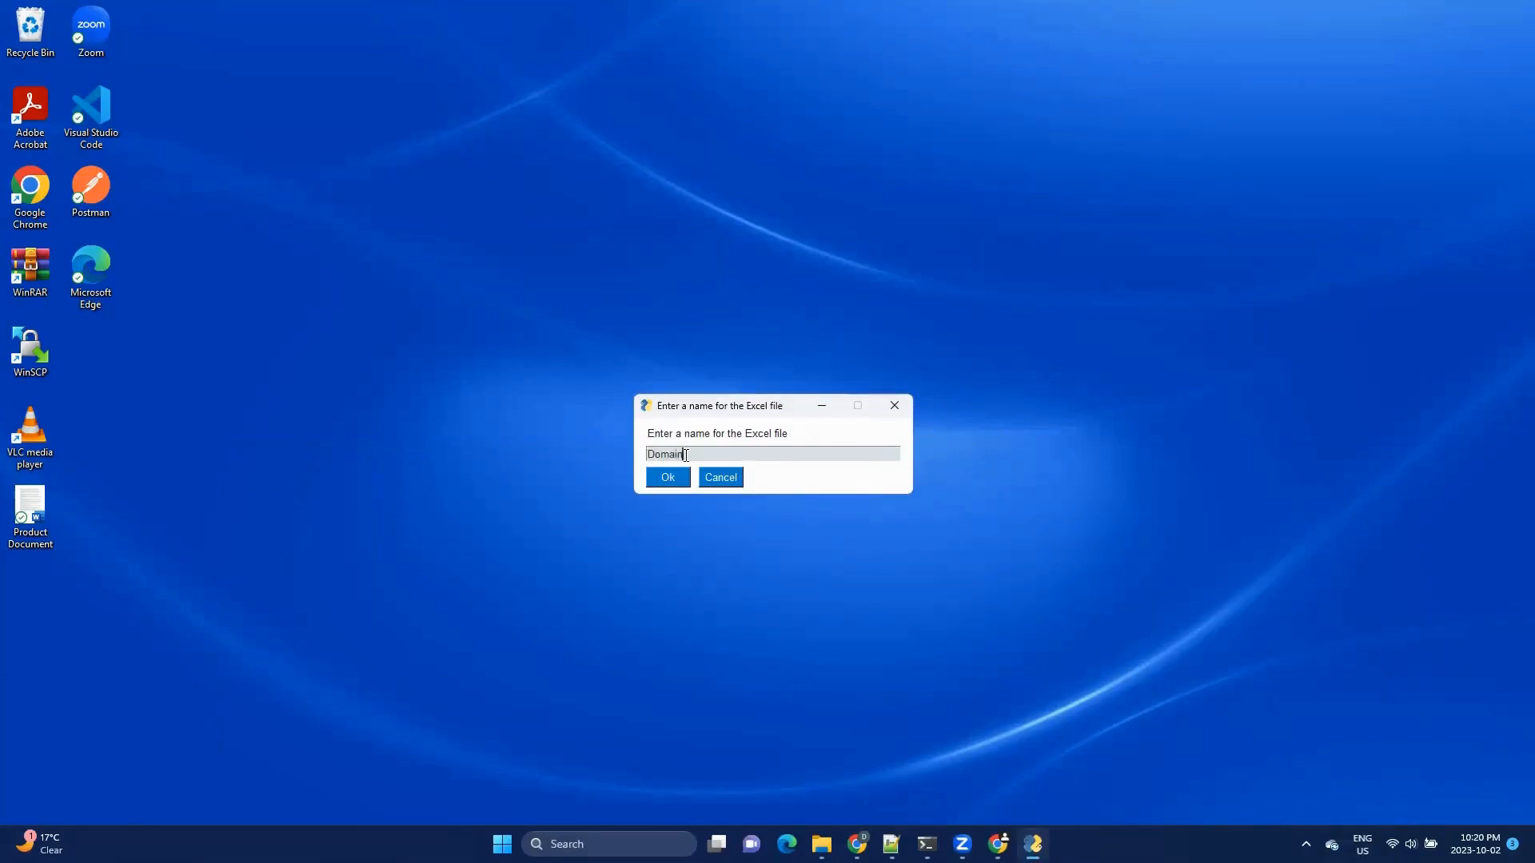
{"action": "type", "text": "main"}
{"action": "left_click", "coordinate": [667, 477]}
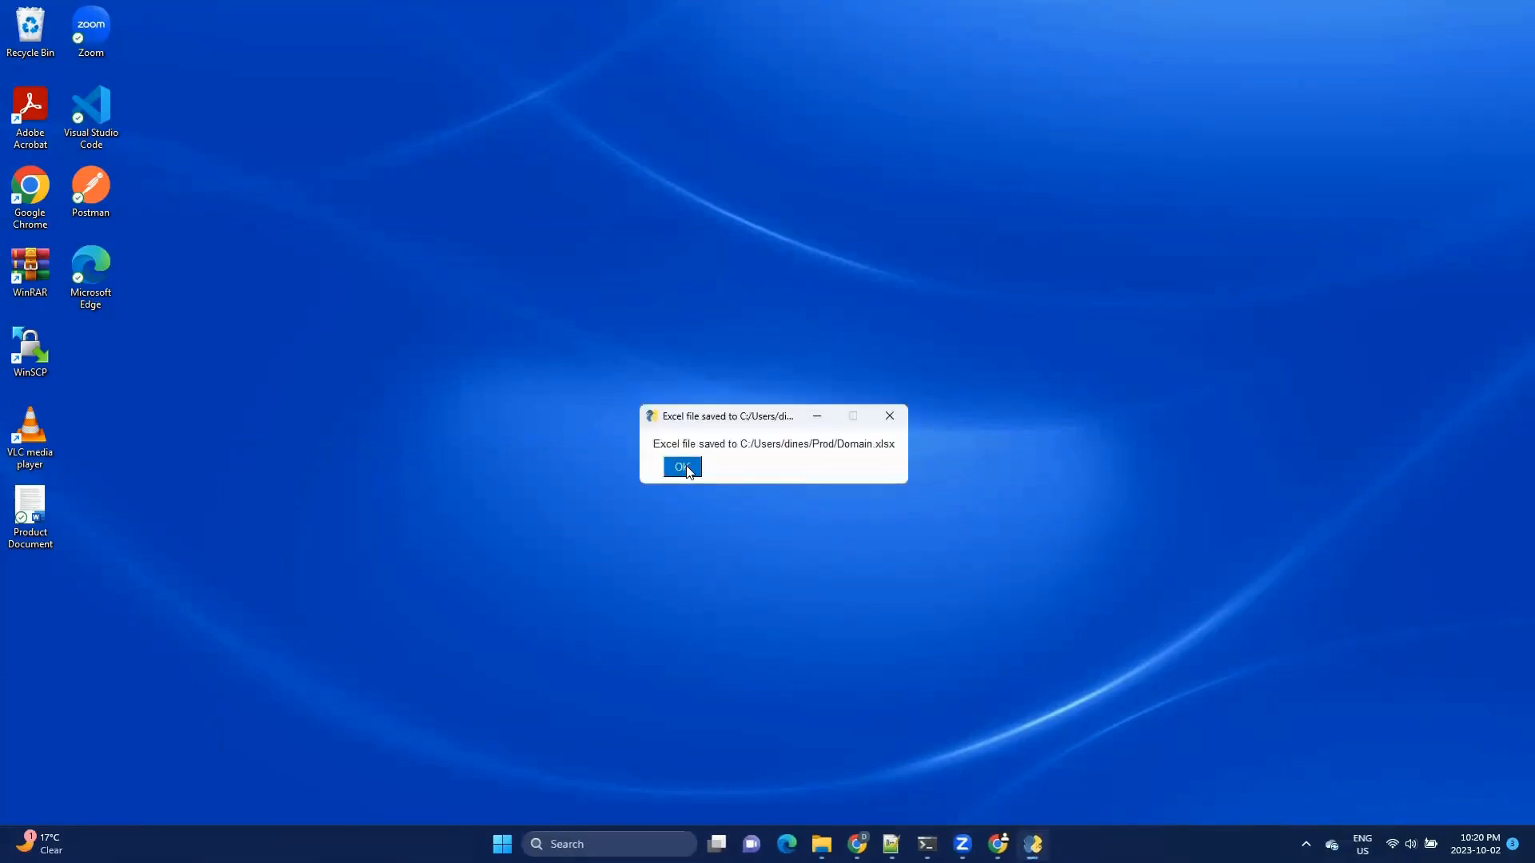
{"action": "left_click", "coordinate": [683, 467]}
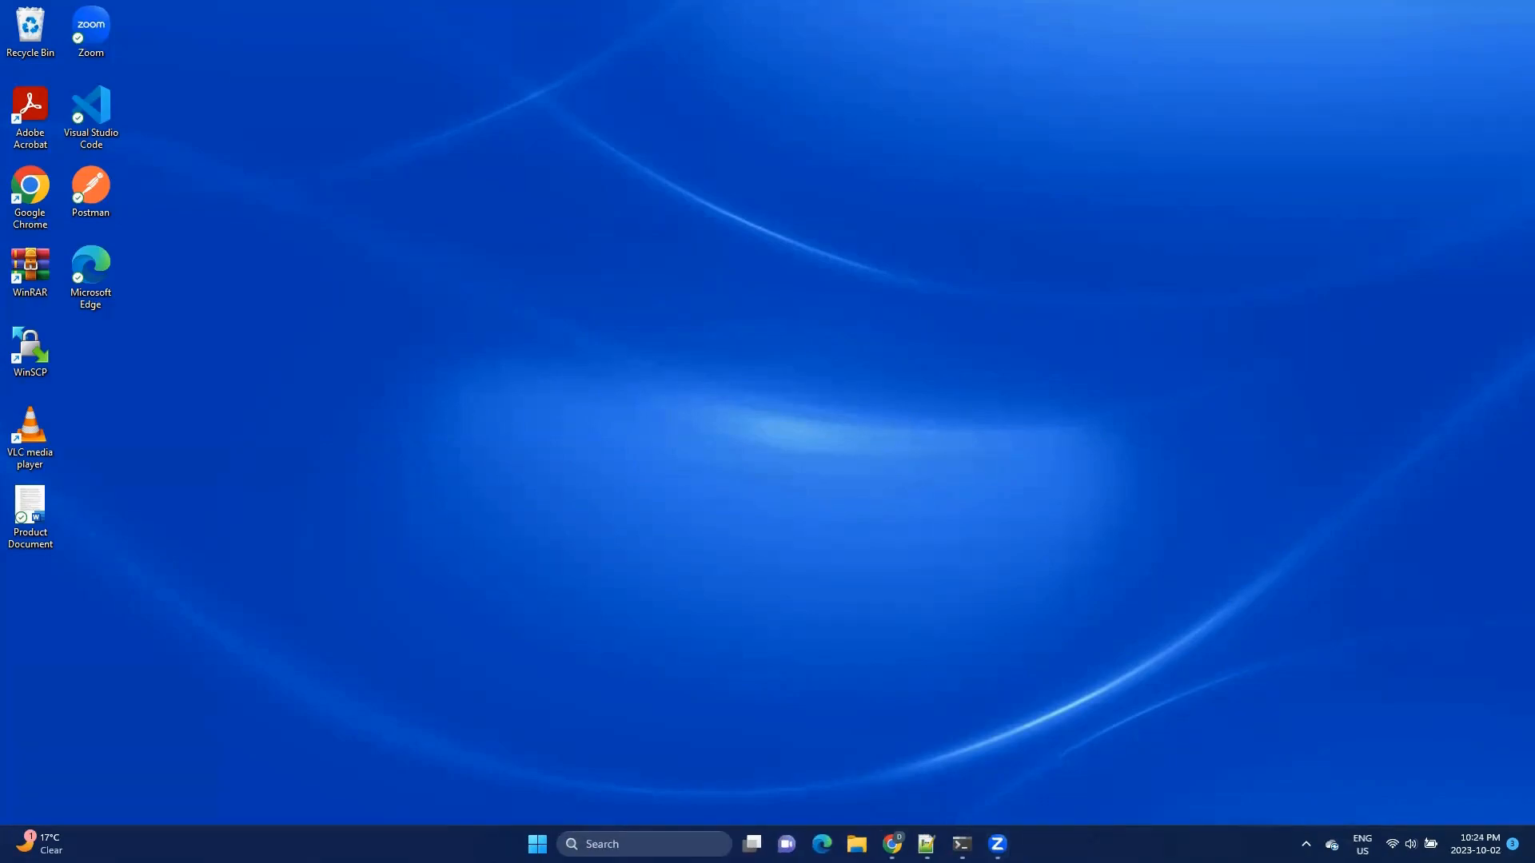
Switch to Data Governance and Catalog and start a new Import Assets job.
{"action": "left_click", "coordinate": [856, 844]}
{"action": "double_click", "coordinate": [235, 349]}
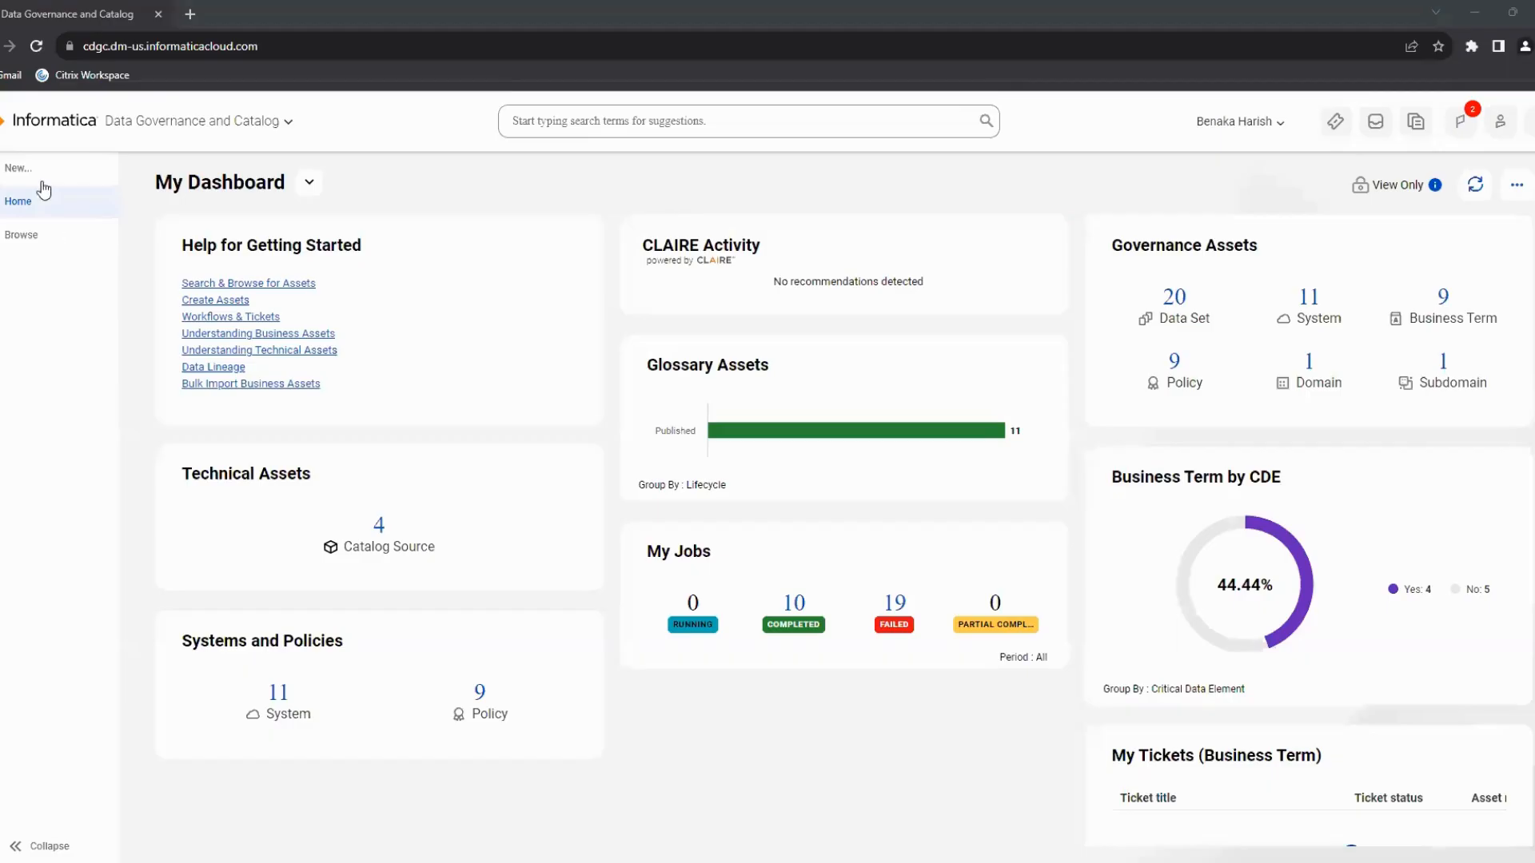
{"action": "left_click", "coordinate": [36, 170]}
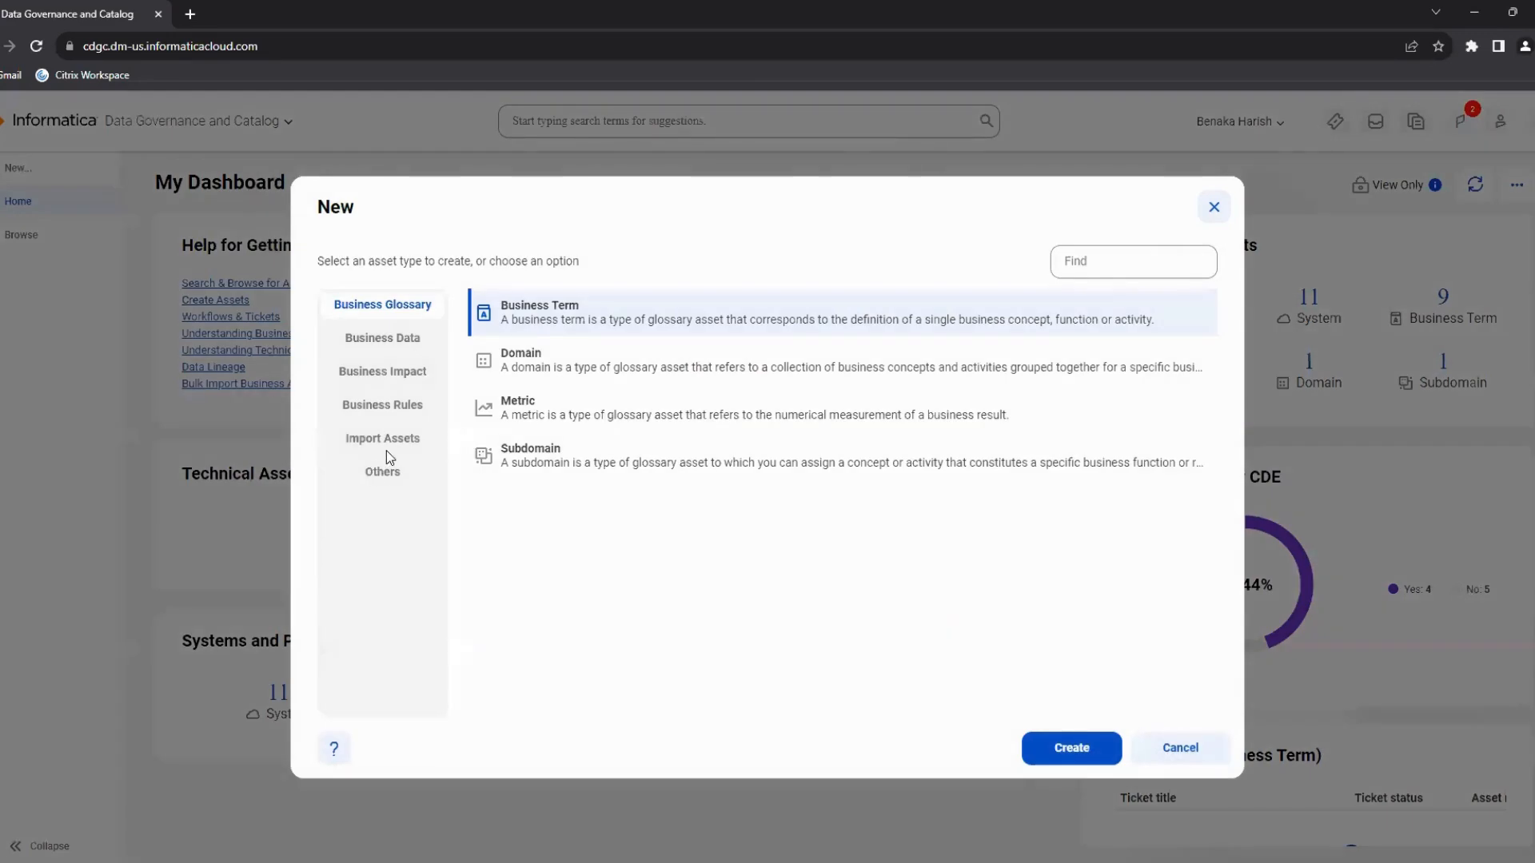
{"action": "left_click", "coordinate": [386, 450]}
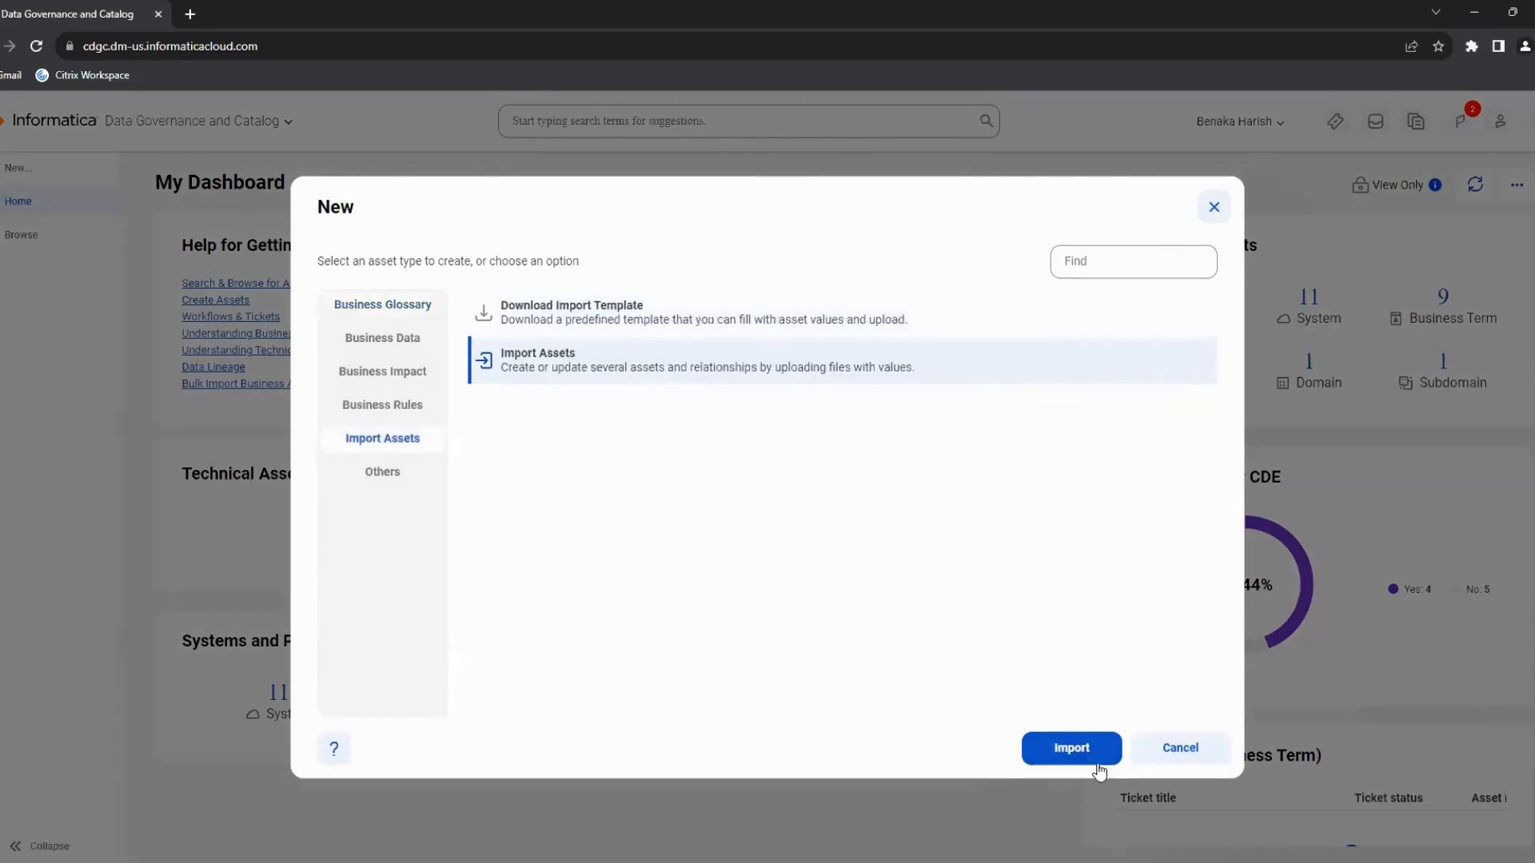
{"action": "left_click", "coordinate": [1097, 766]}
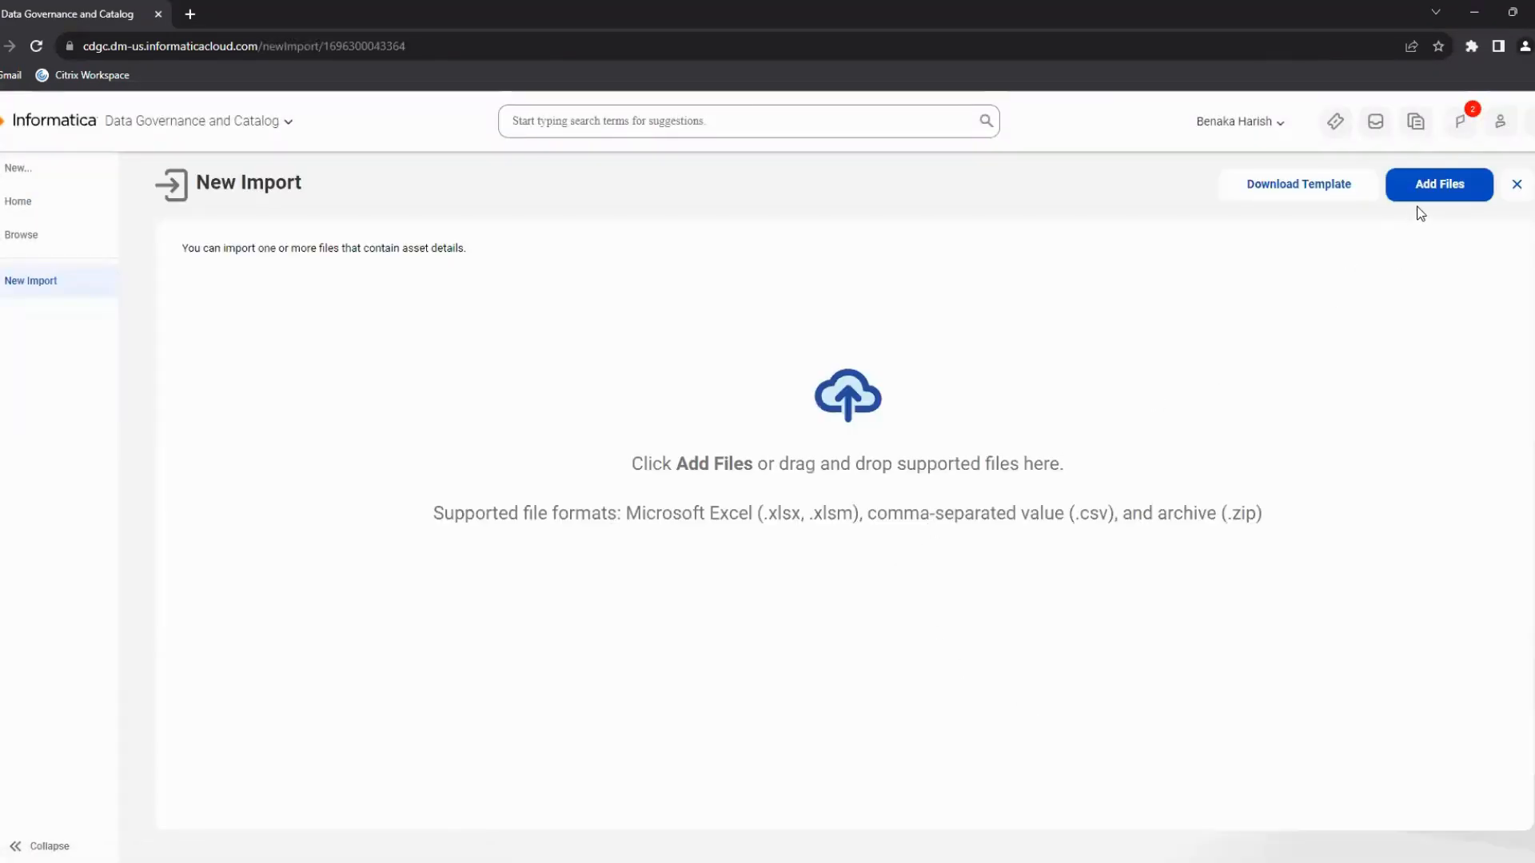
Add the Domain Excel file from the Prod folder to the import.
{"action": "left_click", "coordinate": [1427, 187]}
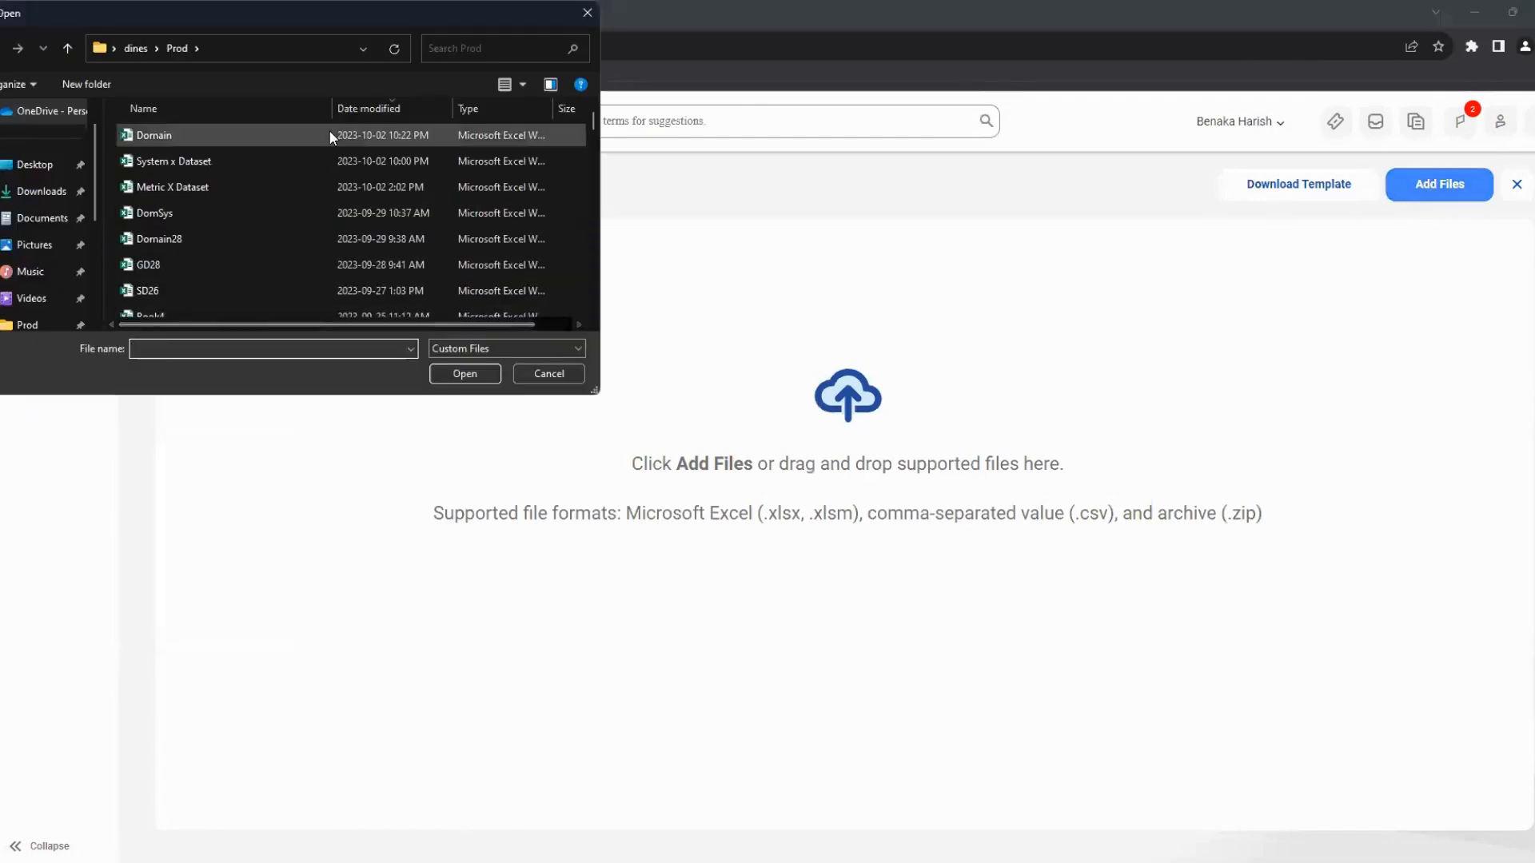
{"action": "left_click", "coordinate": [328, 134]}
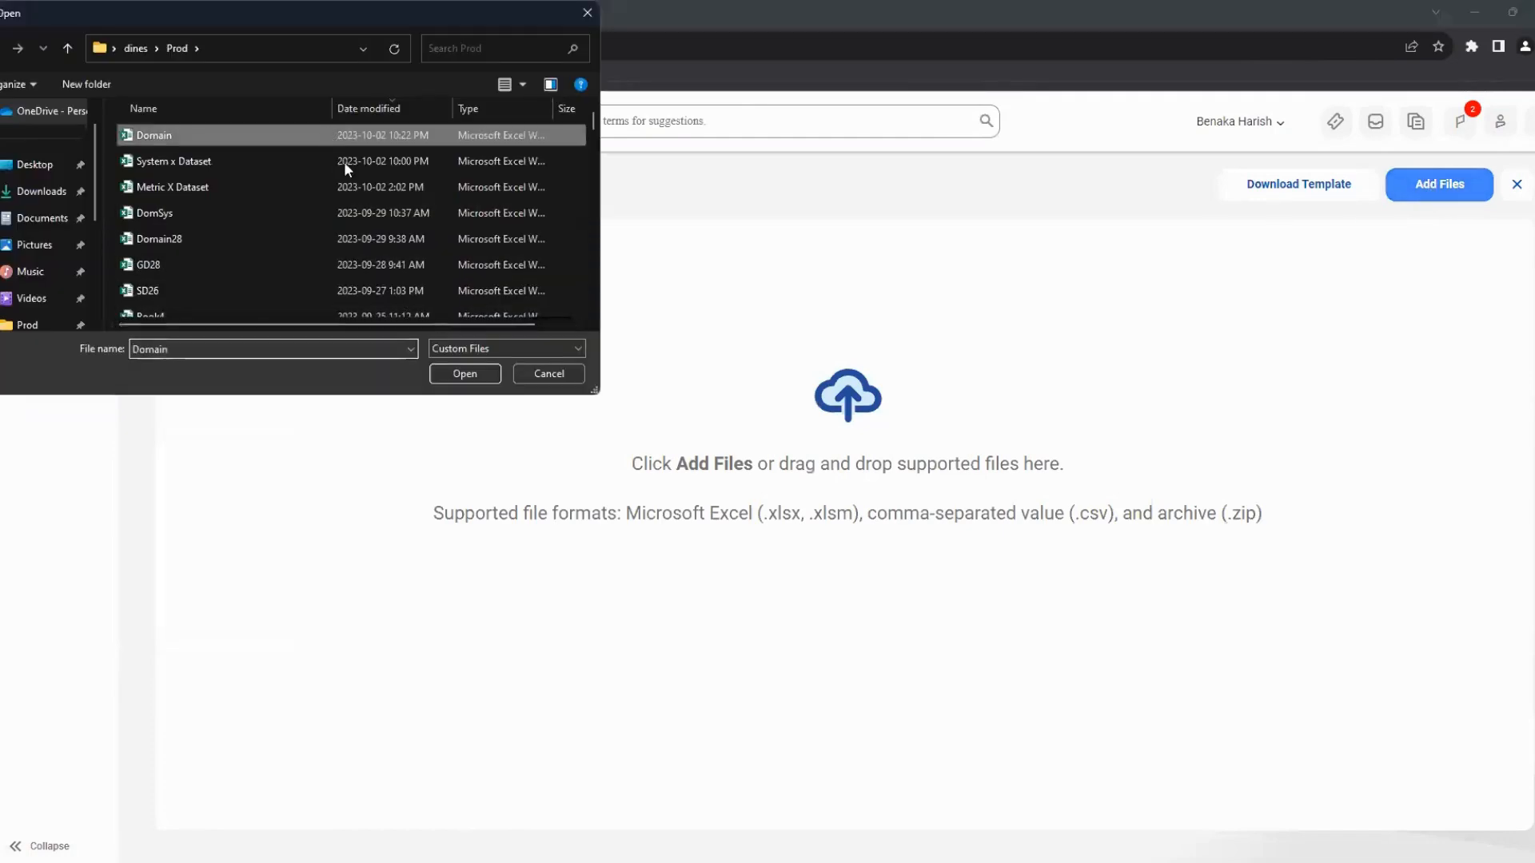
{"action": "left_click", "coordinate": [462, 374]}
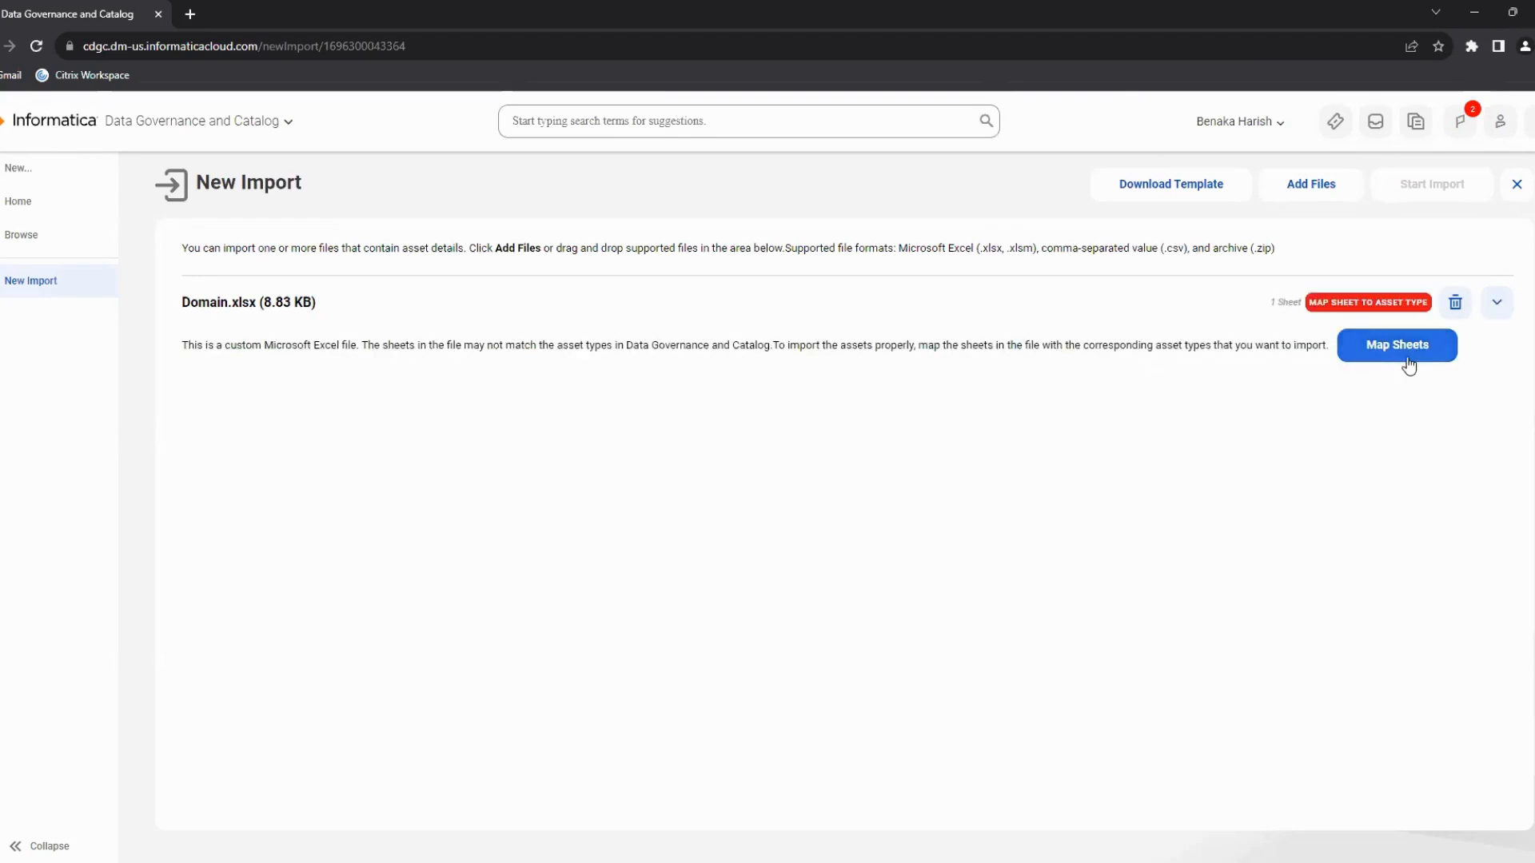
Map Sheet1 of Domain.xlsx to the Domain asset type.
{"action": "left_click", "coordinate": [1409, 356]}
{"action": "left_click", "coordinate": [960, 444]}
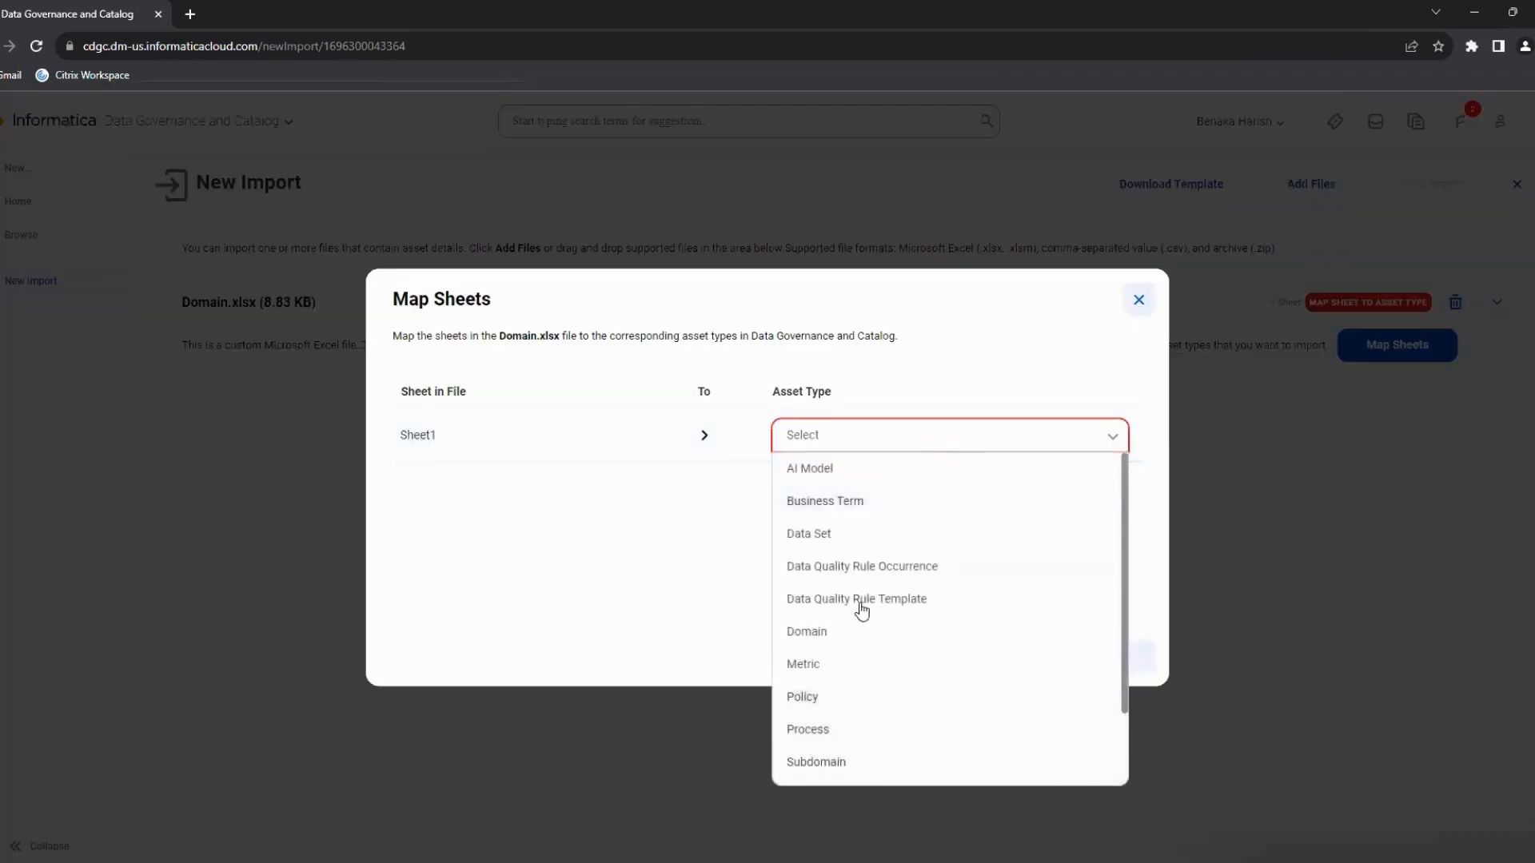
{"action": "left_click", "coordinate": [853, 630]}
{"action": "left_click", "coordinate": [972, 661]}
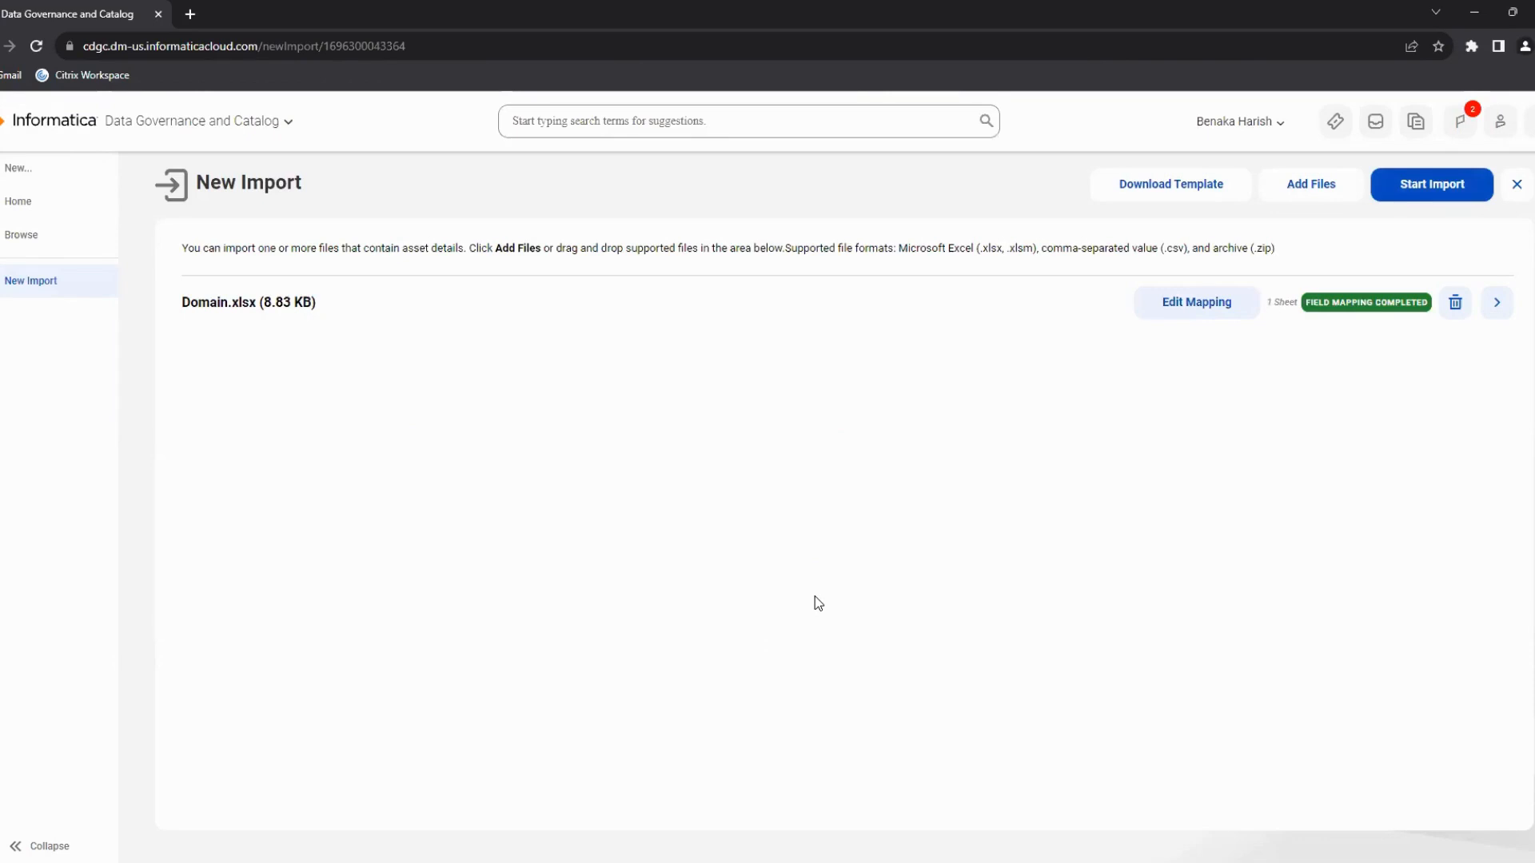
Start the import job with the default job name and error handling.
{"action": "left_click", "coordinate": [1393, 190]}
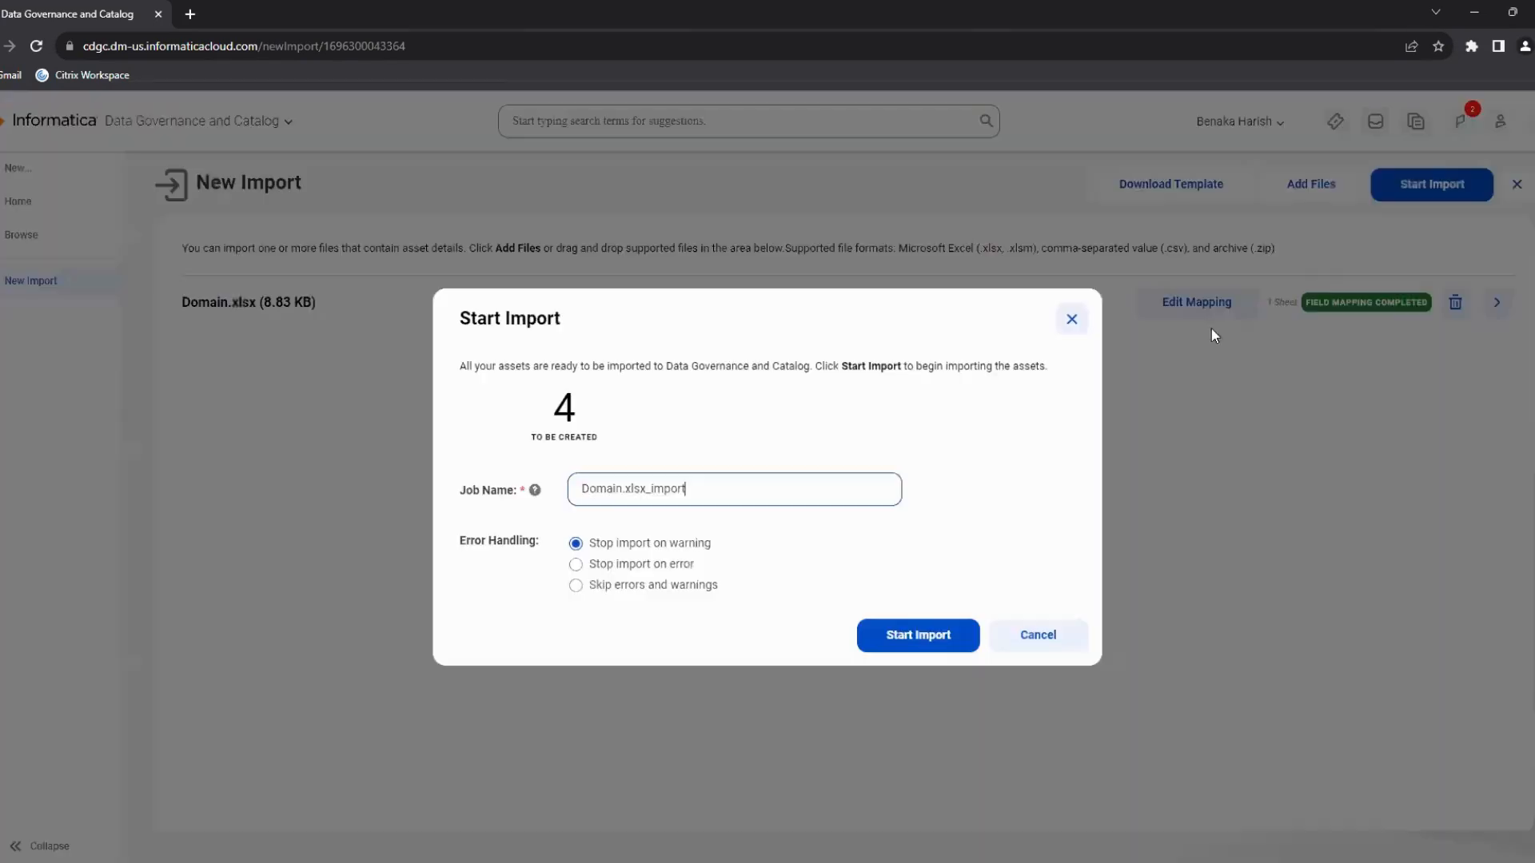
{"action": "left_click", "coordinate": [928, 639]}
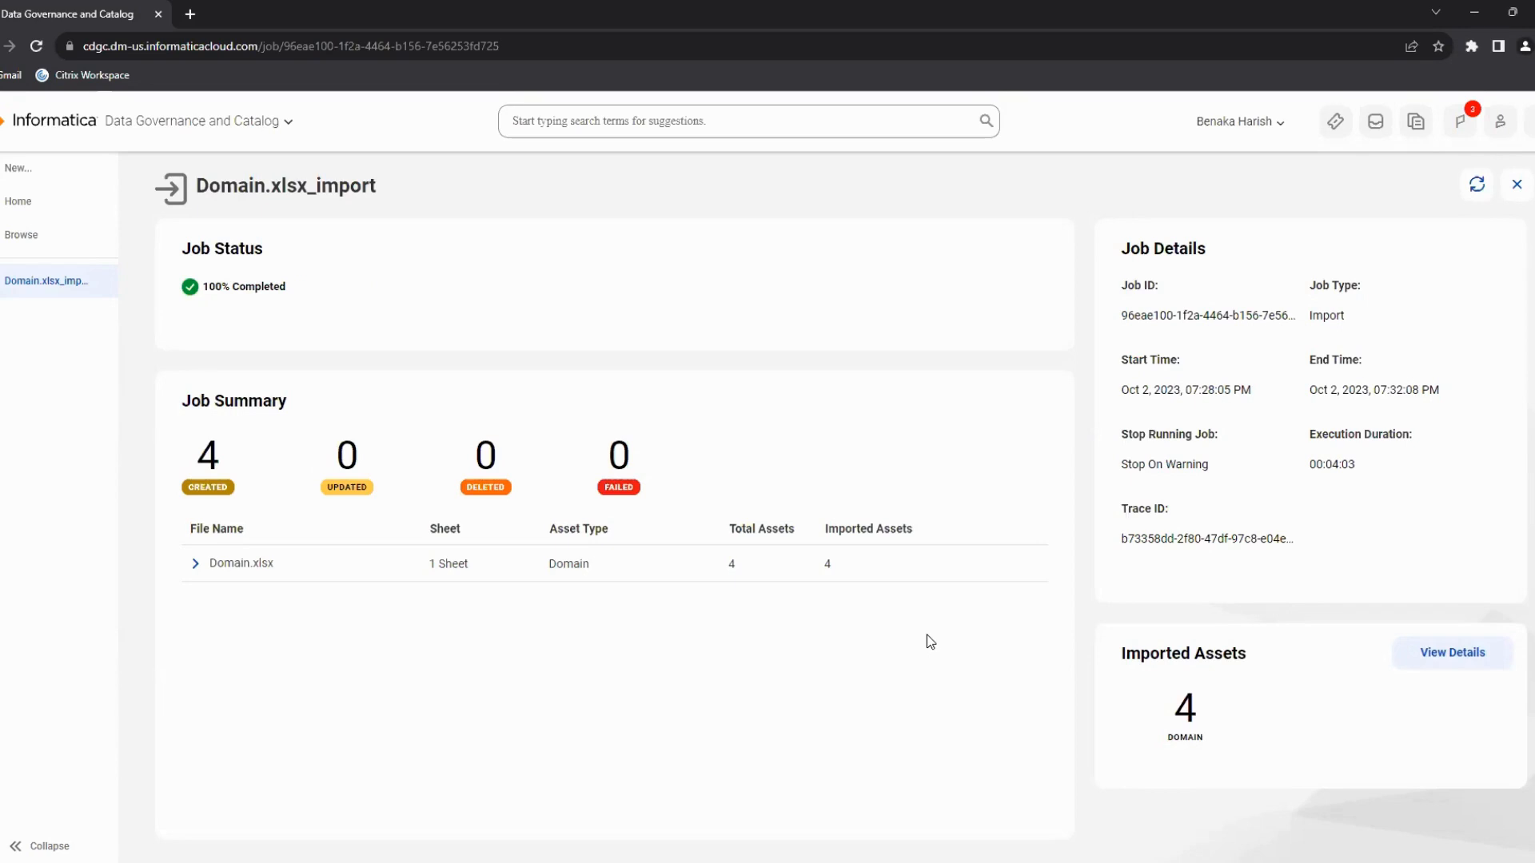
Inspect the import job results, then browse the Domain governance assets and open Test Glossary.
{"action": "left_click", "coordinate": [193, 565]}
{"action": "left_click", "coordinate": [191, 563]}
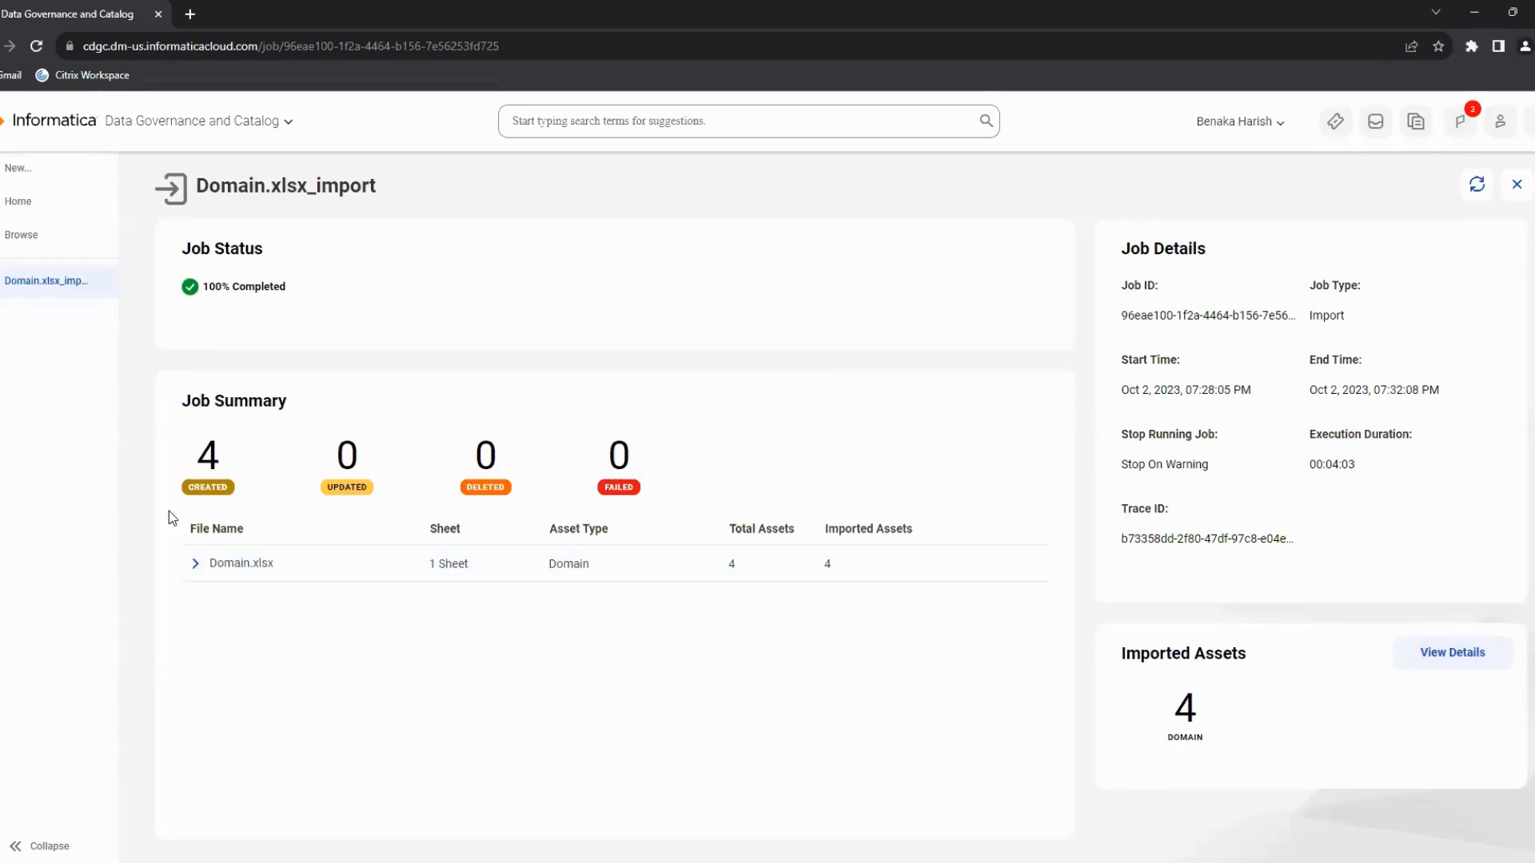
{"action": "left_click", "coordinate": [55, 211]}
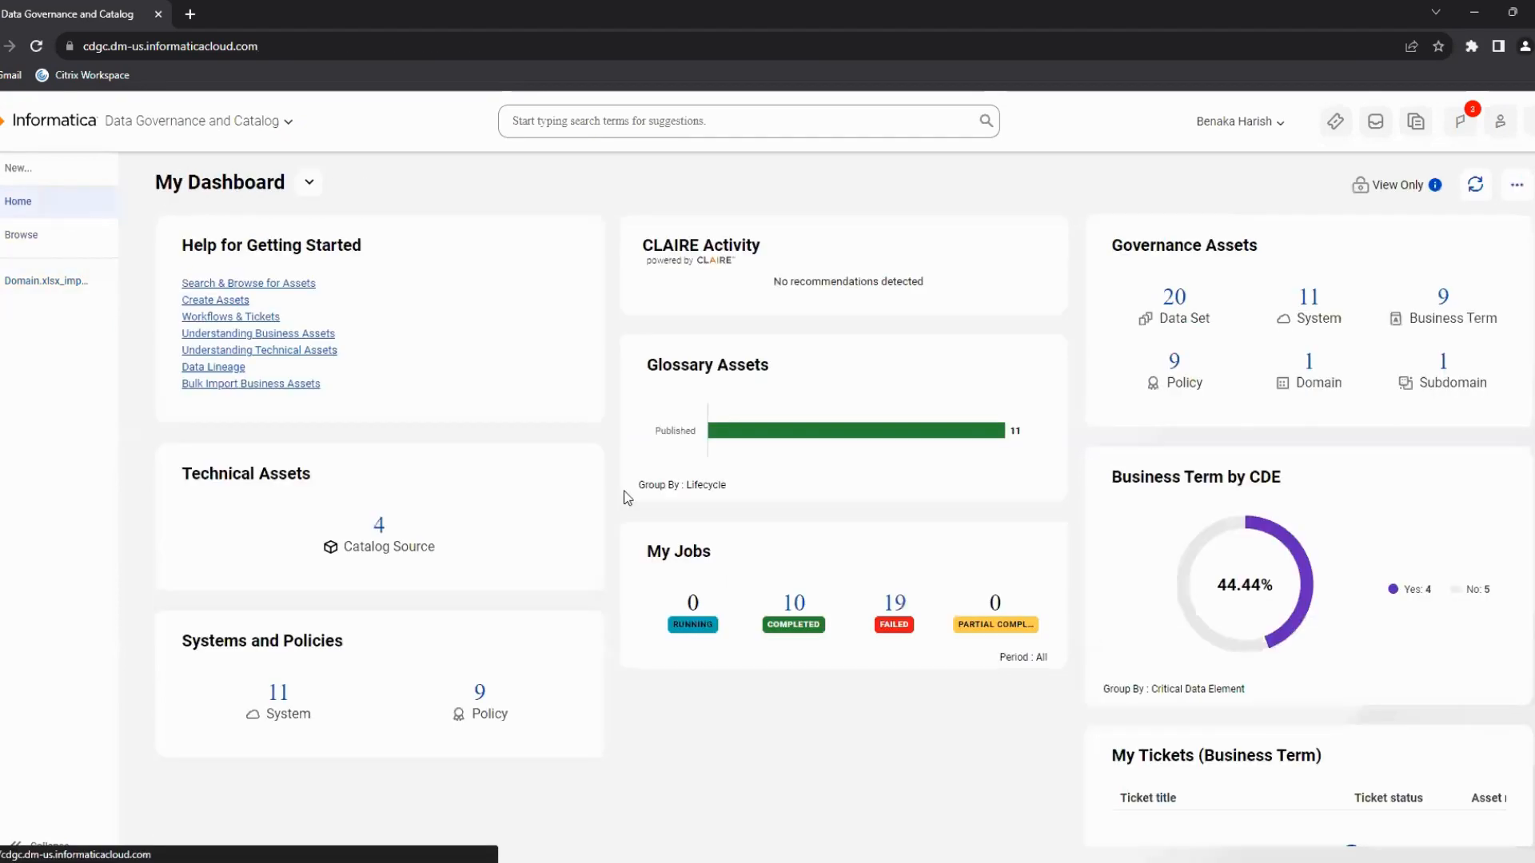
{"action": "left_click", "coordinate": [1312, 365]}
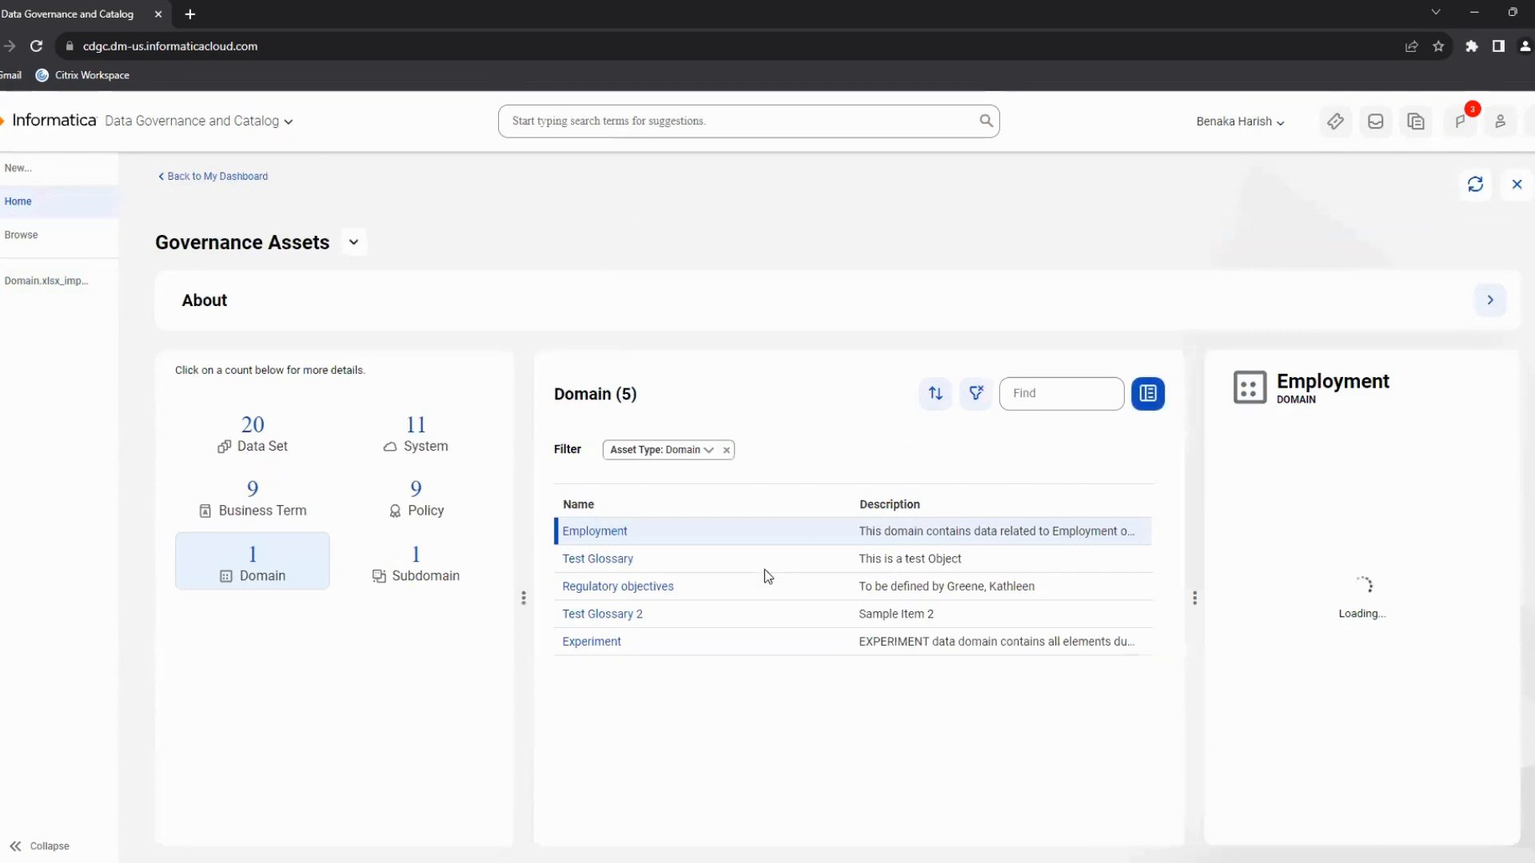
{"action": "left_click", "coordinate": [628, 561]}
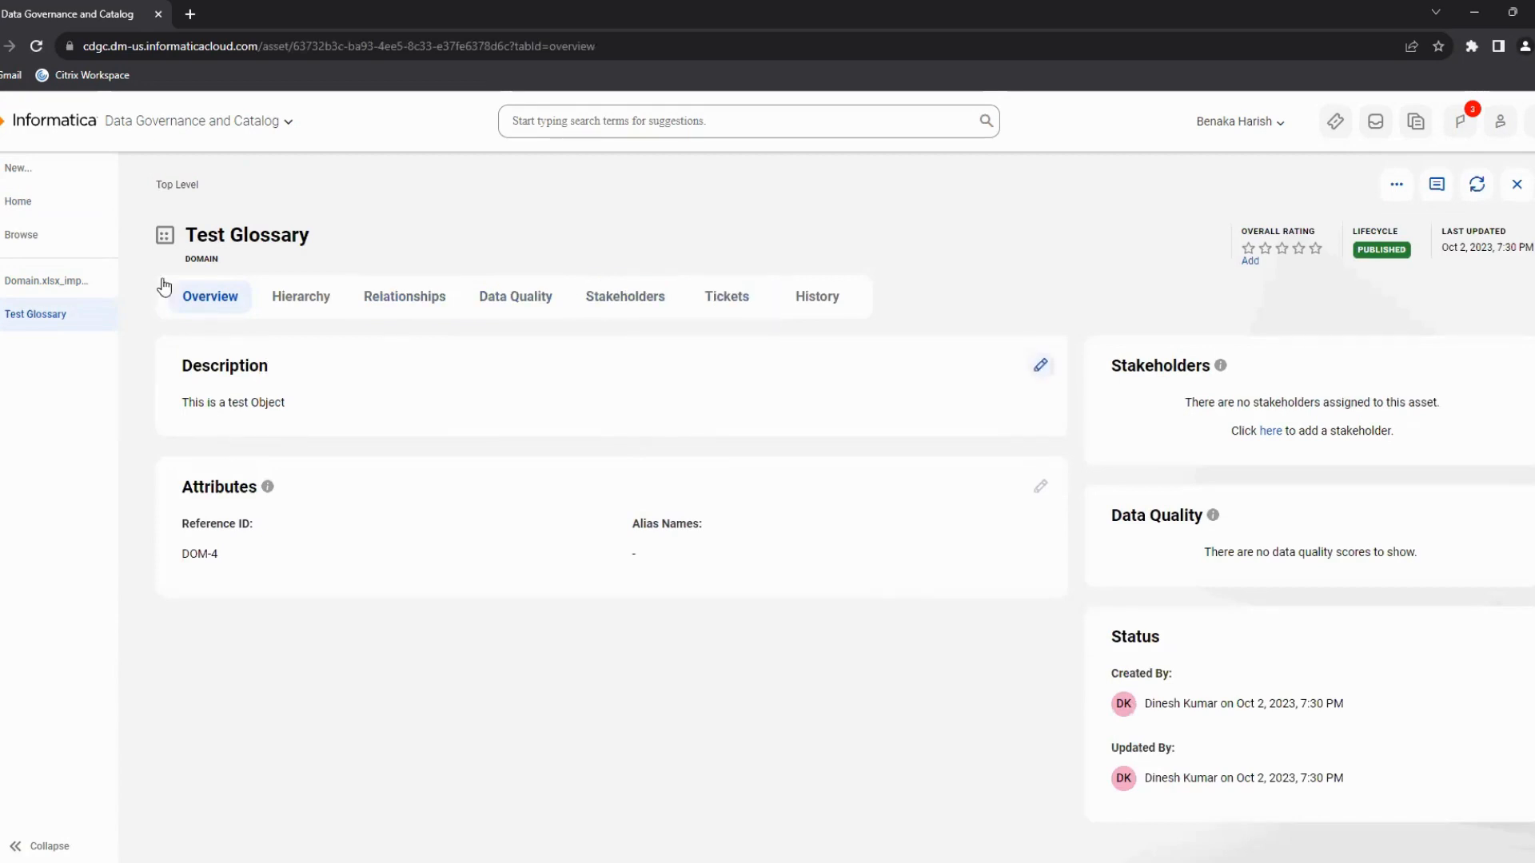
Return to Axon and open the Test Dataset 01 data set.
{"action": "left_click", "coordinate": [40, 205]}
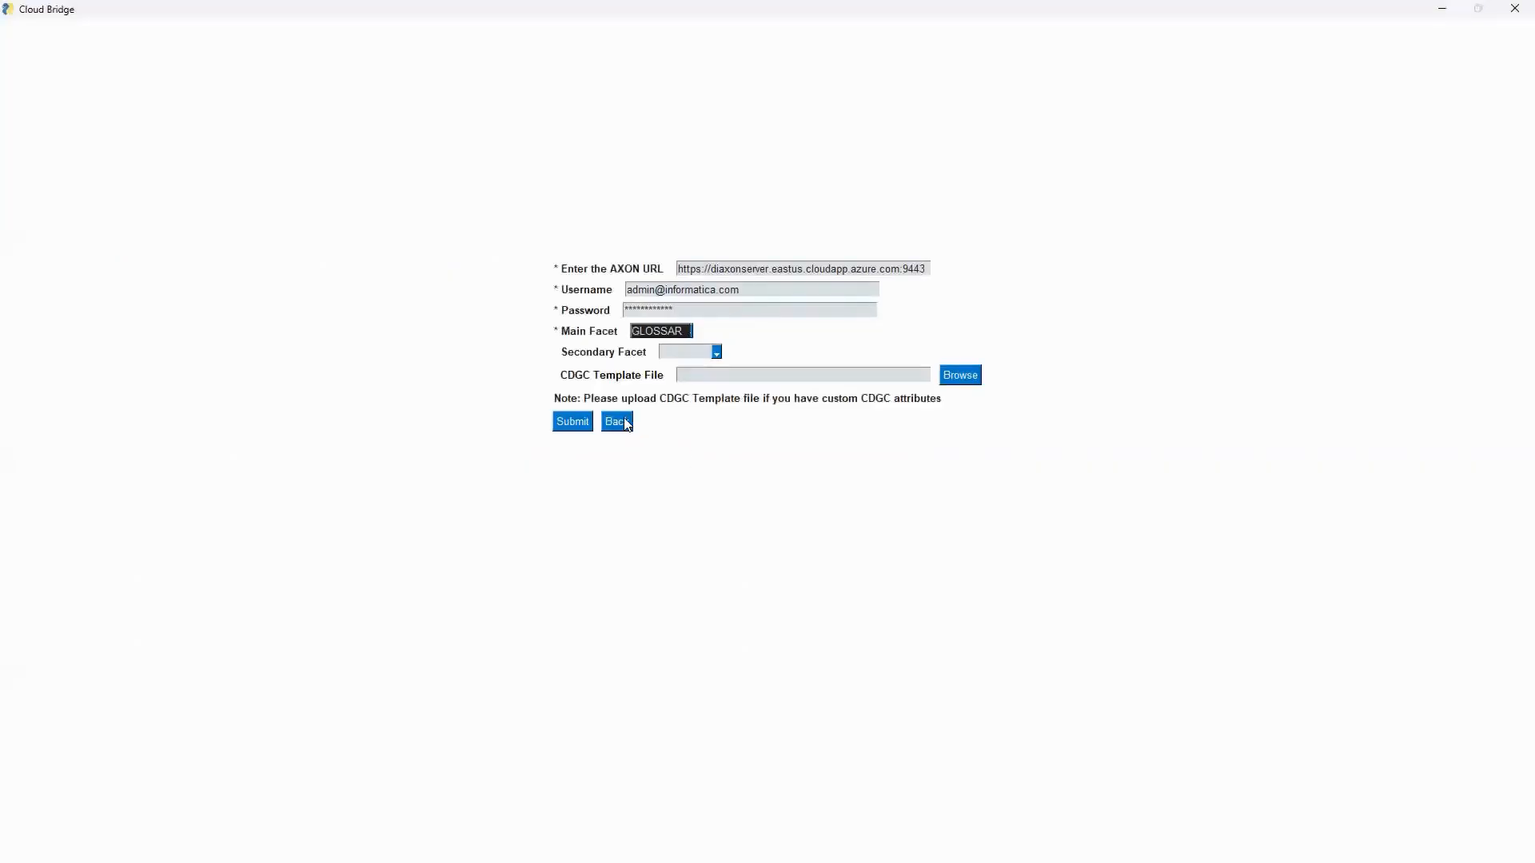
{"action": "left_click", "coordinate": [621, 424]}
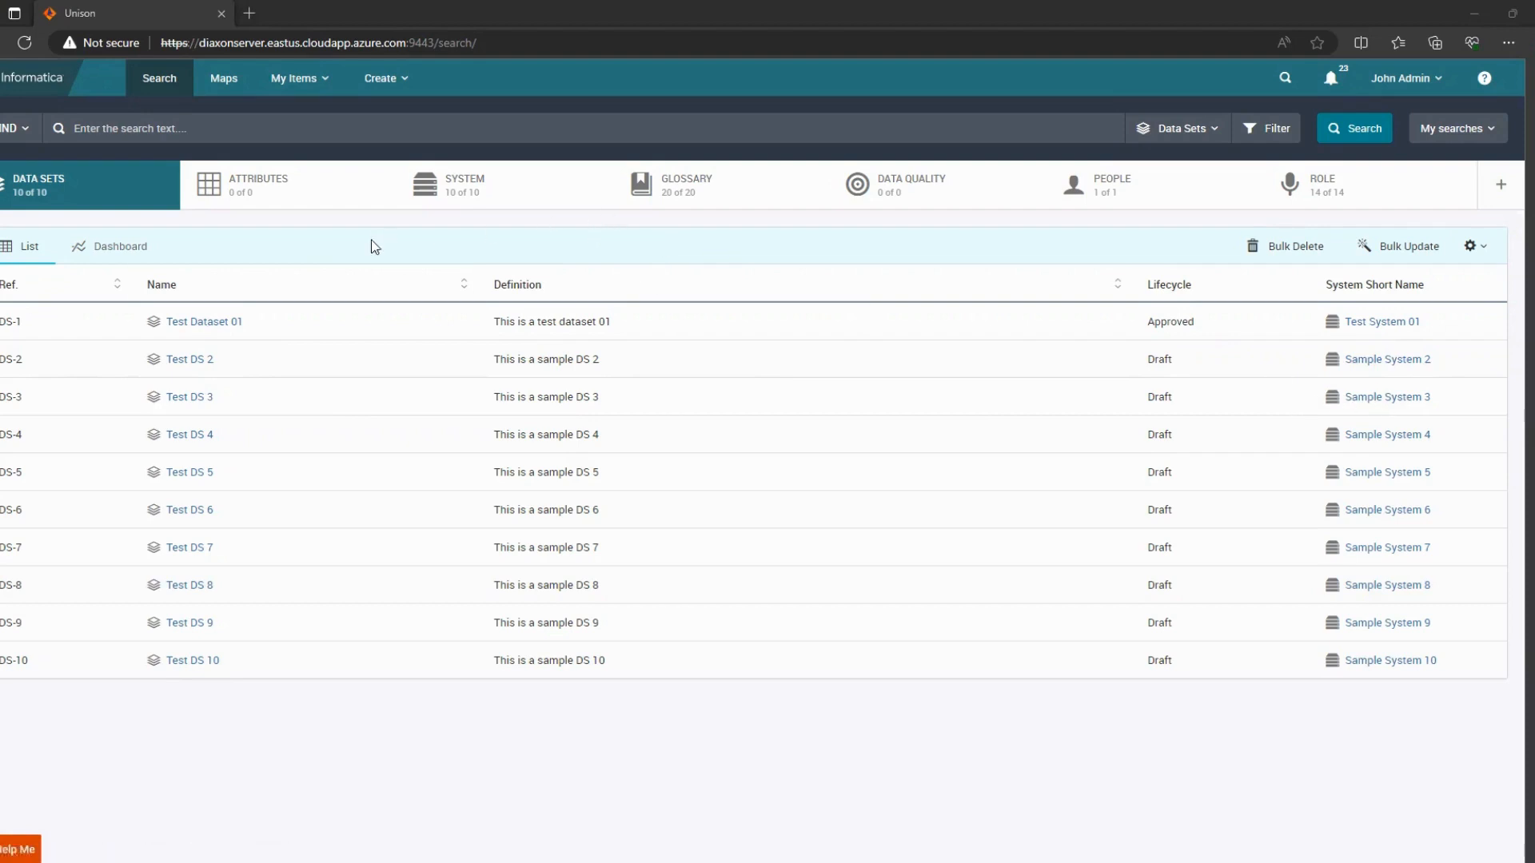
{"action": "left_click", "coordinate": [192, 322]}
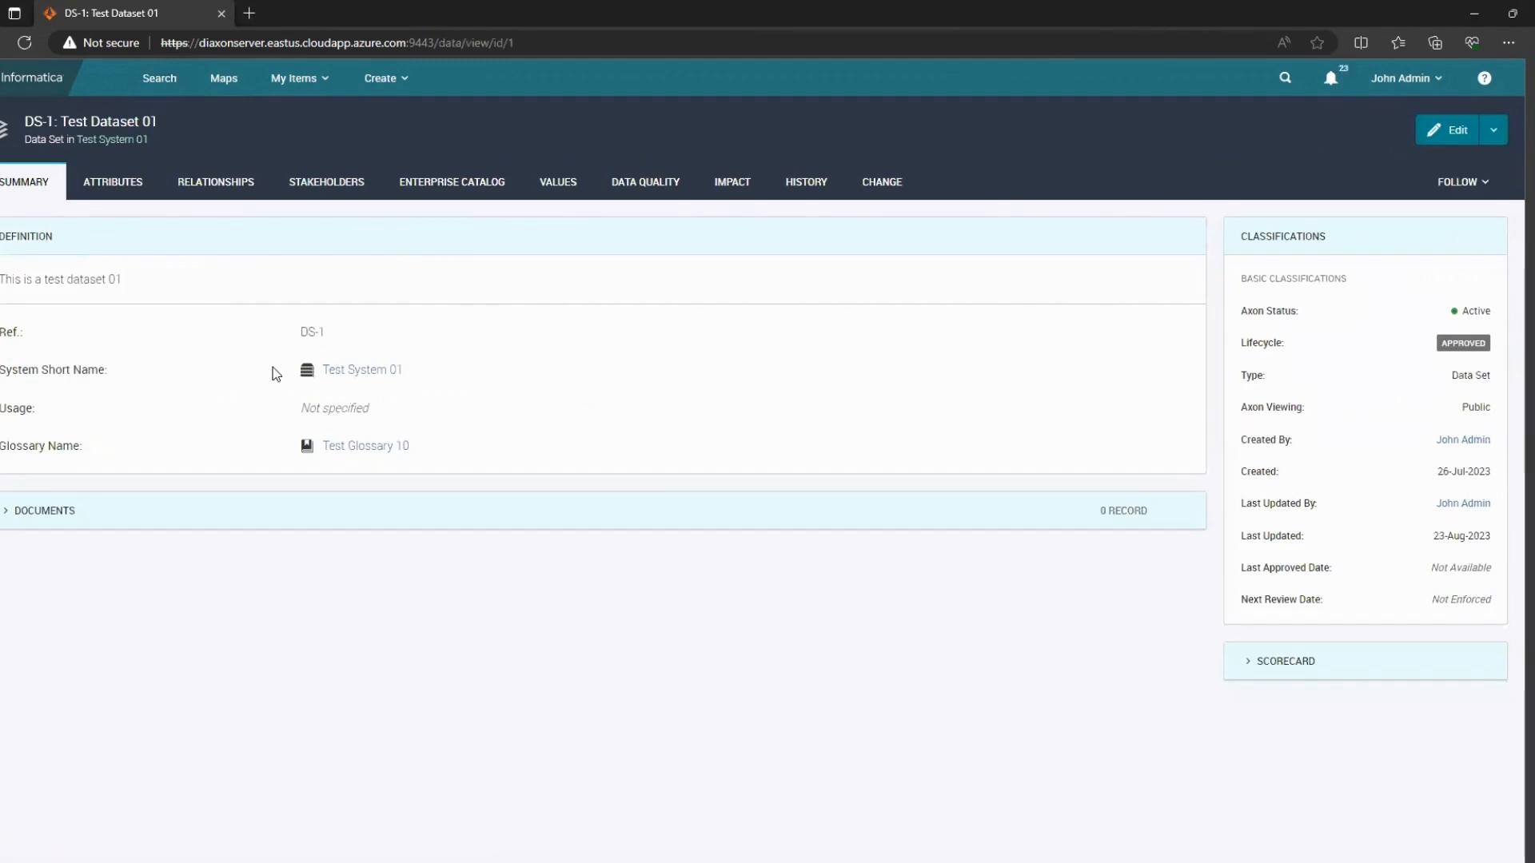
View the relationships map of the Test Dataset 01 data set in Axon.
{"action": "left_click", "coordinate": [200, 186]}
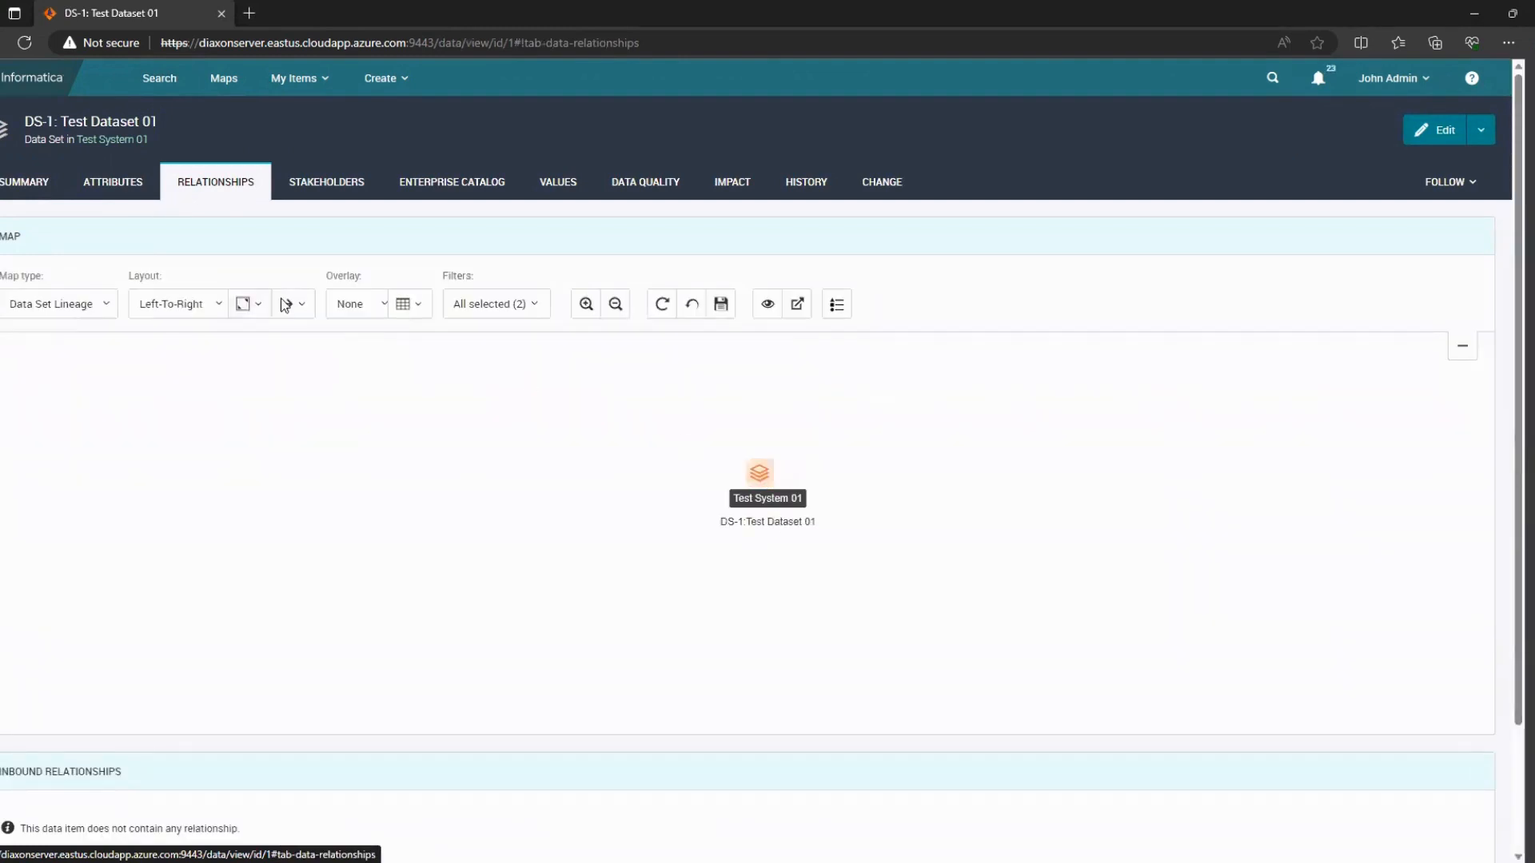
{"action": "left_click", "coordinate": [153, 93]}
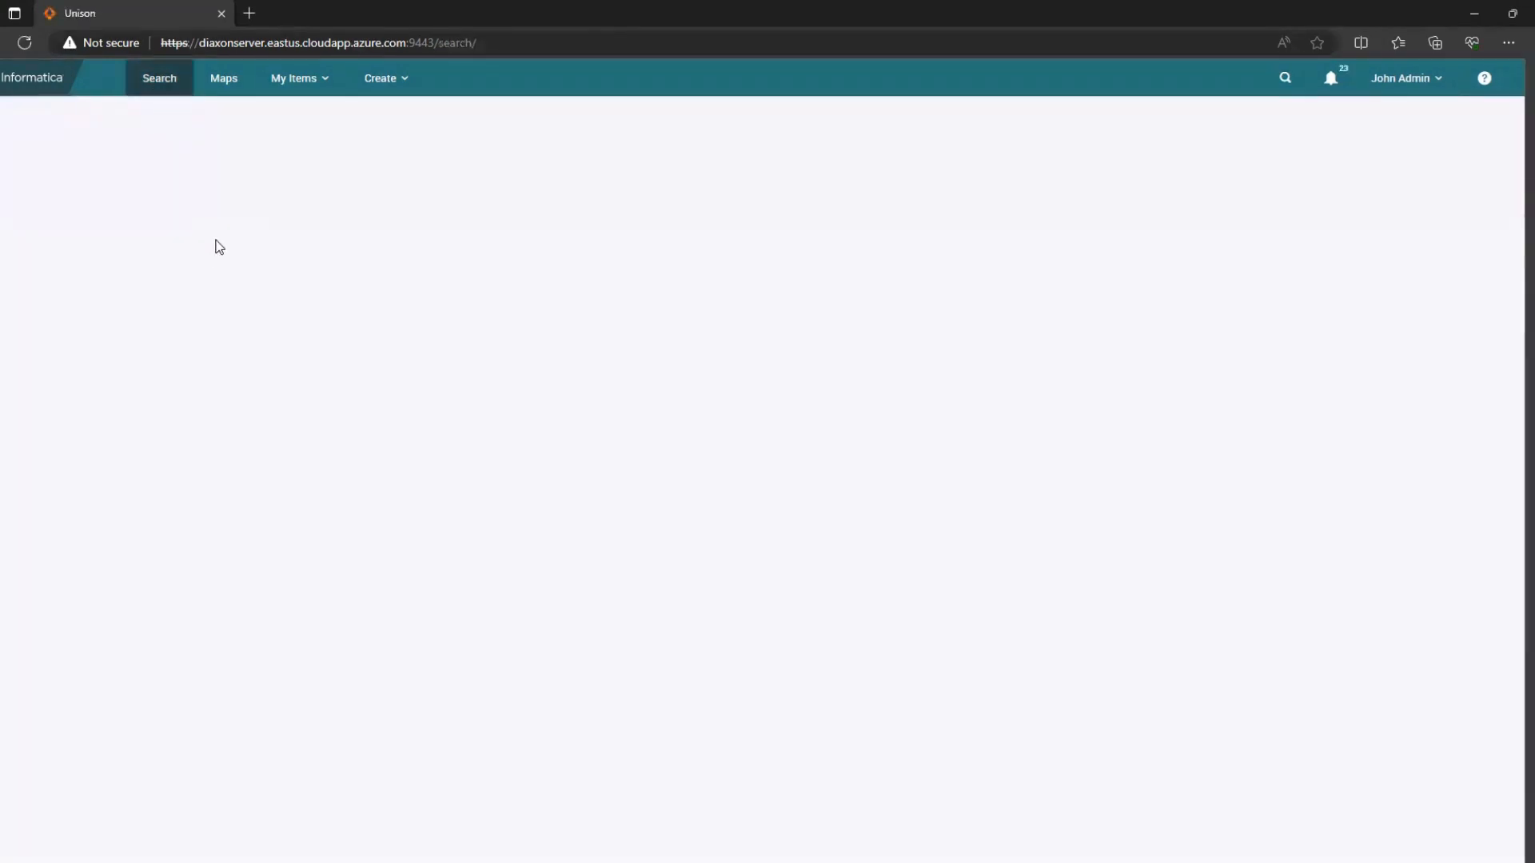
{"action": "left_click", "coordinate": [458, 206]}
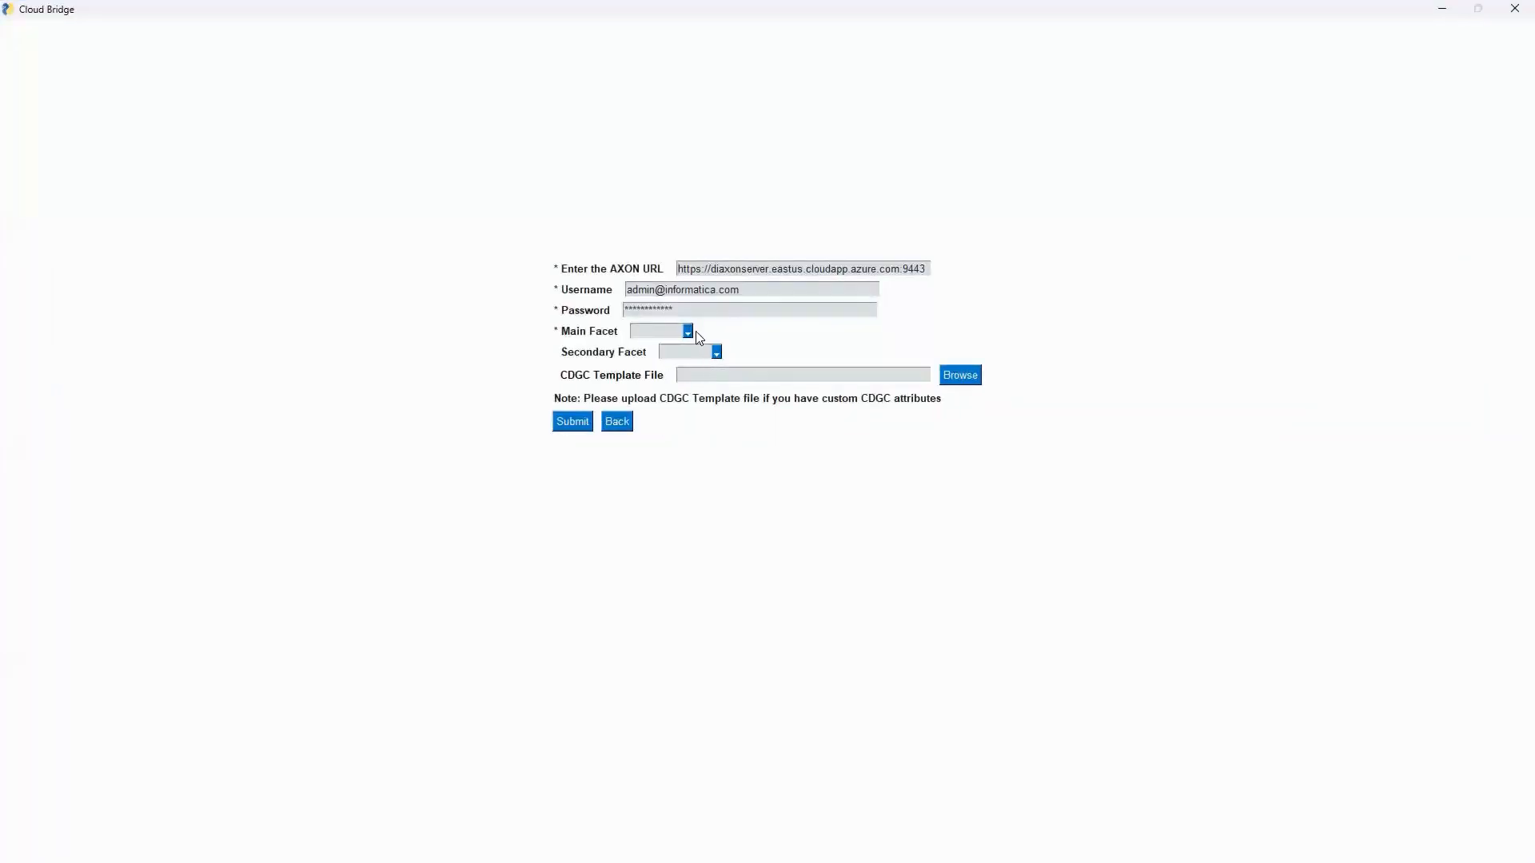
Export from Cloud Bridge with Main Facet SYSTEM and Secondary Facet DATASET, choosing Semantic Relationship as the relationship type.
{"action": "left_click", "coordinate": [687, 331]}
{"action": "left_click", "coordinate": [716, 352]}
{"action": "left_click", "coordinate": [686, 388]}
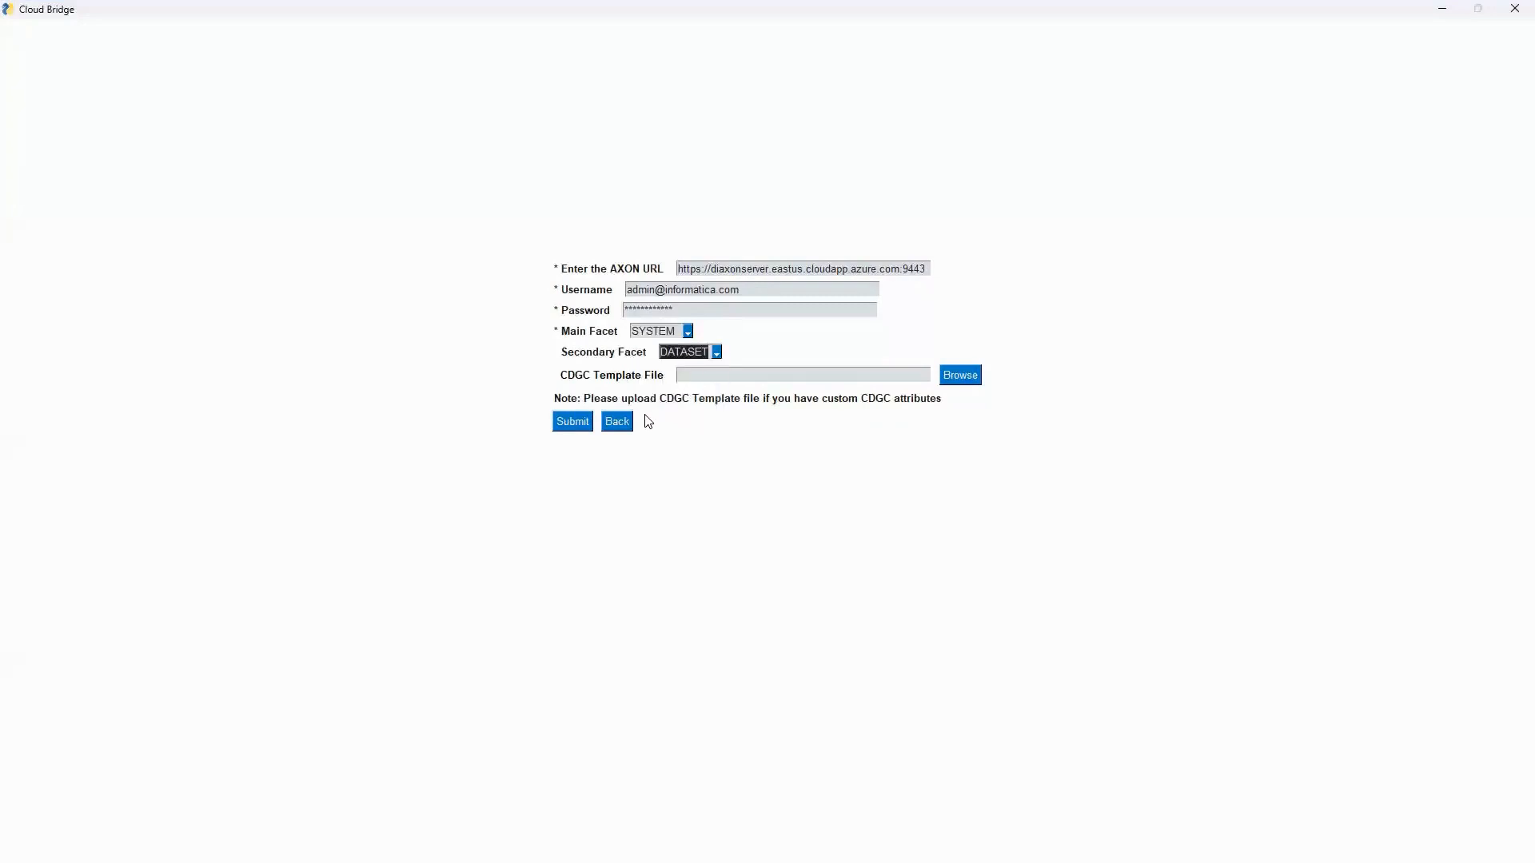
{"action": "left_click", "coordinate": [590, 425]}
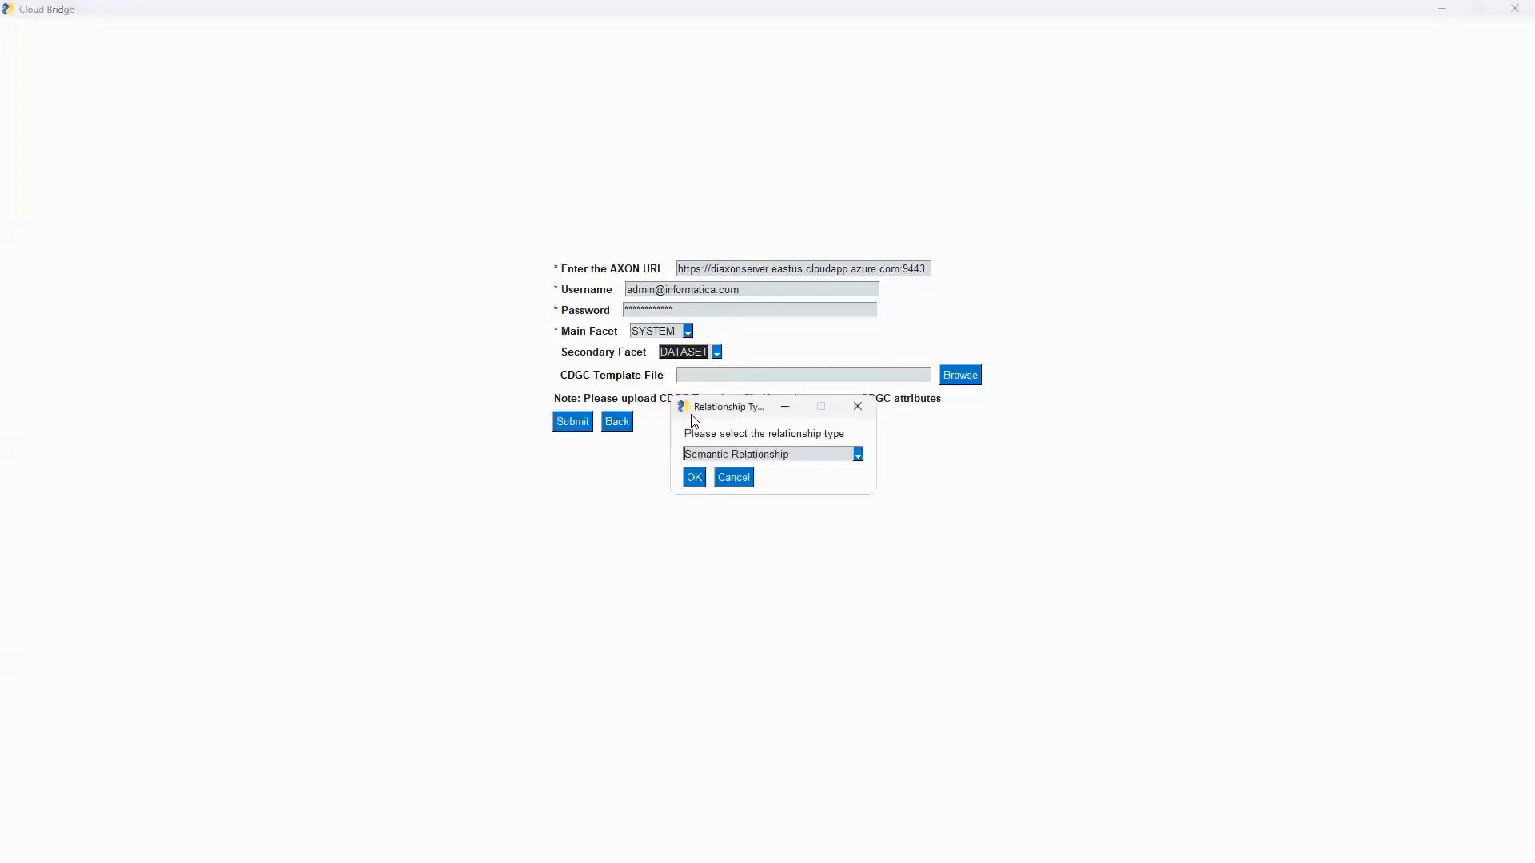
{"action": "left_click", "coordinate": [861, 457]}
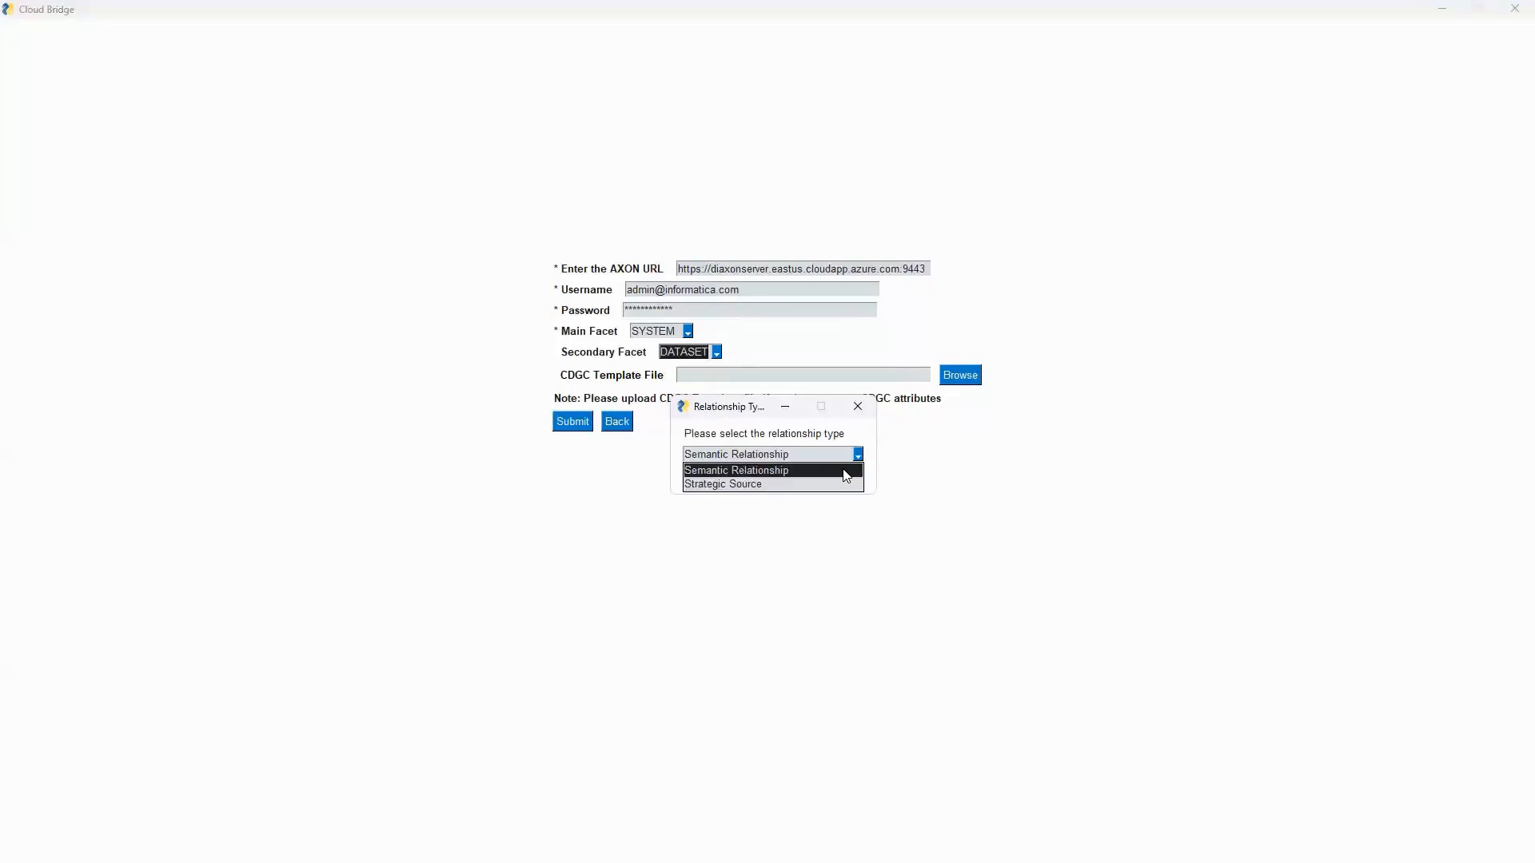
{"action": "left_click", "coordinate": [846, 472]}
{"action": "left_click", "coordinate": [703, 482]}
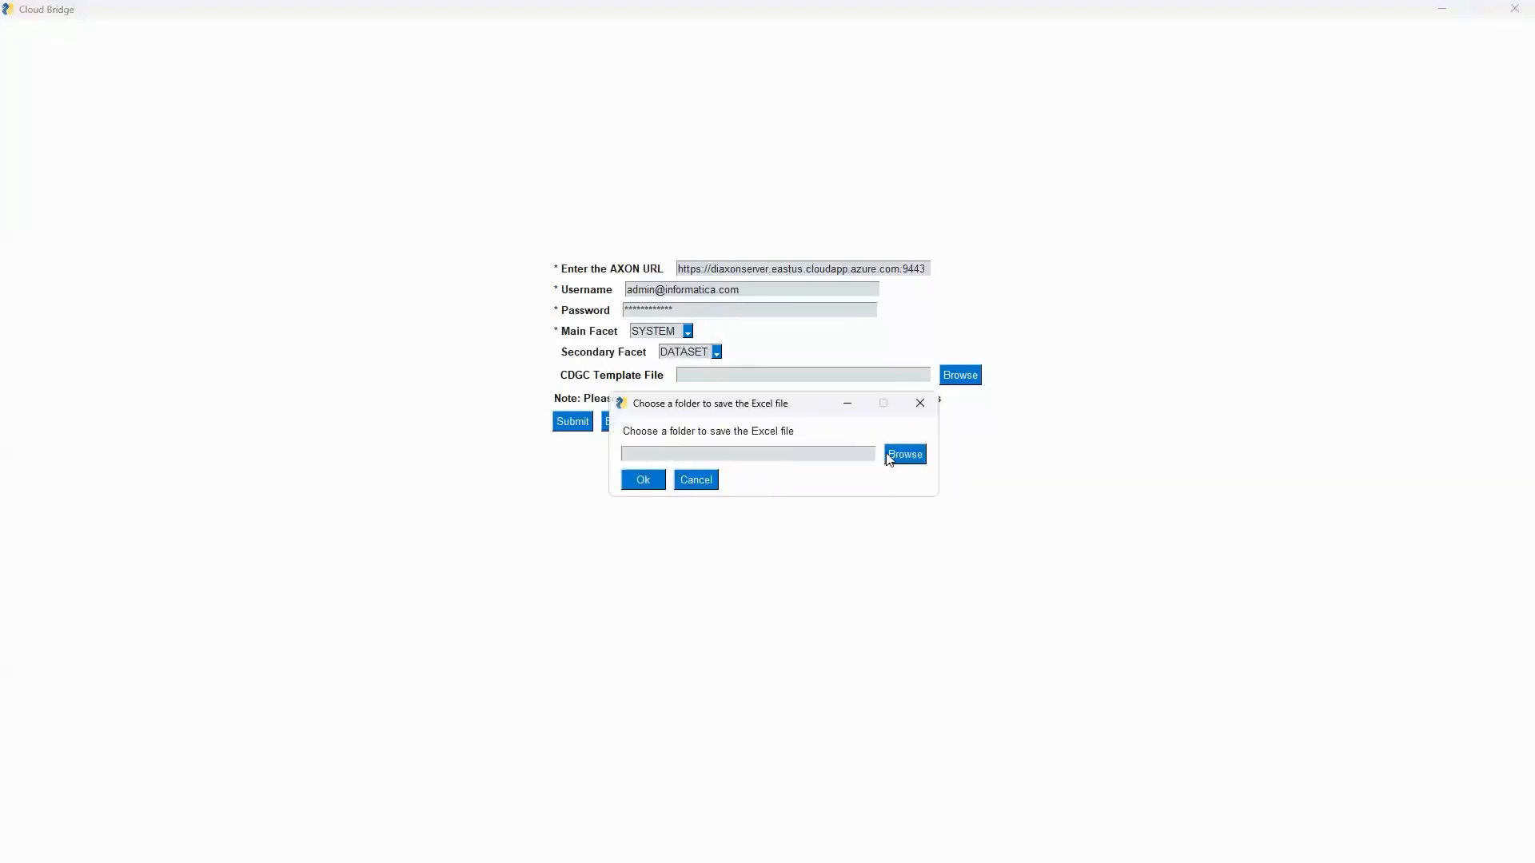
Save the exported Excel file as System X Dataset in the Prod folder.
{"action": "left_click", "coordinate": [889, 456]}
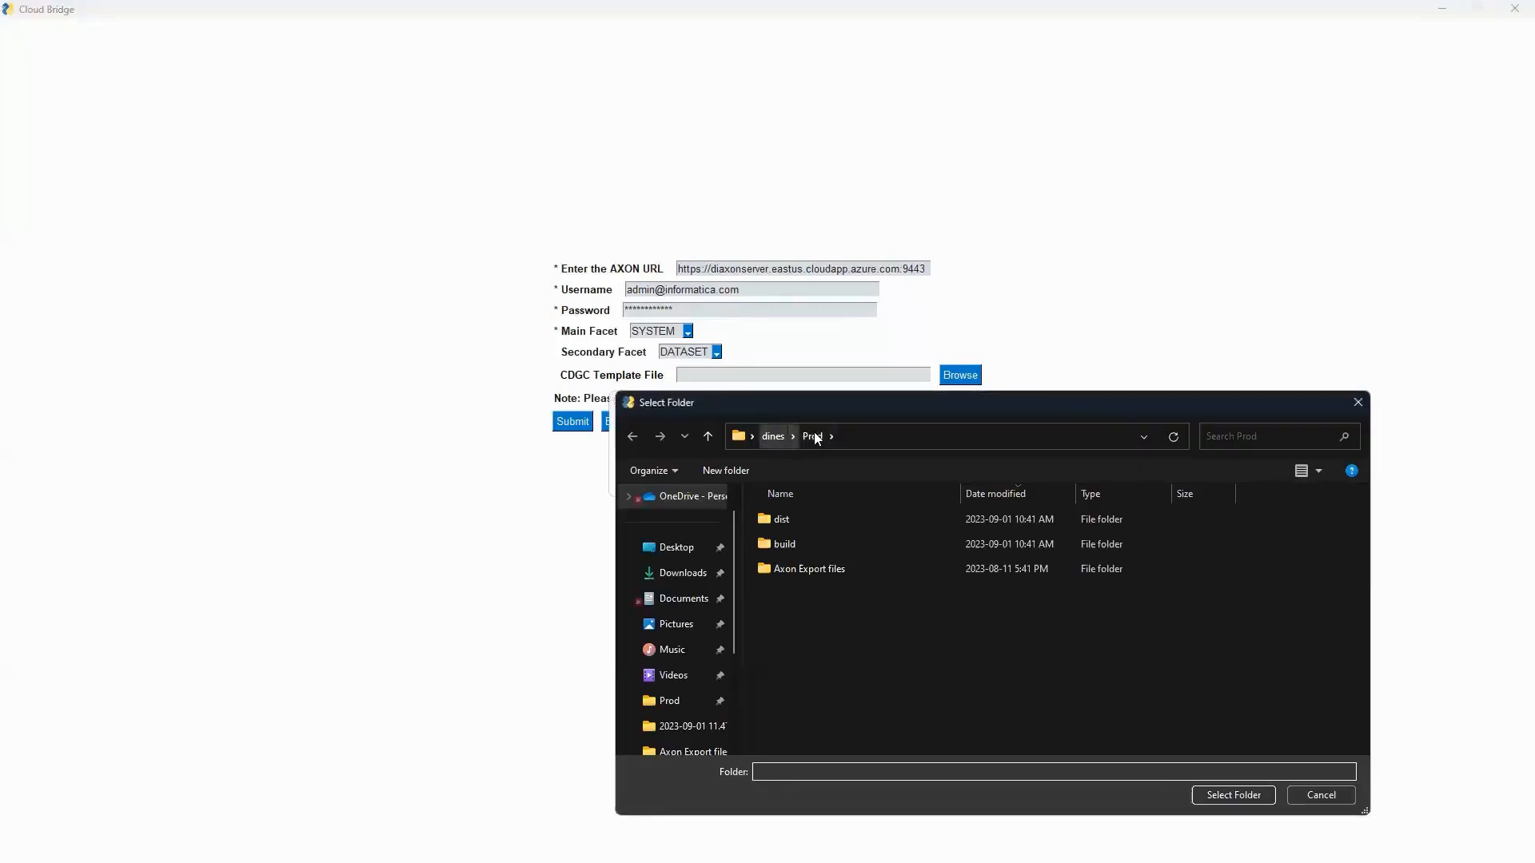
{"action": "left_click", "coordinate": [1231, 794]}
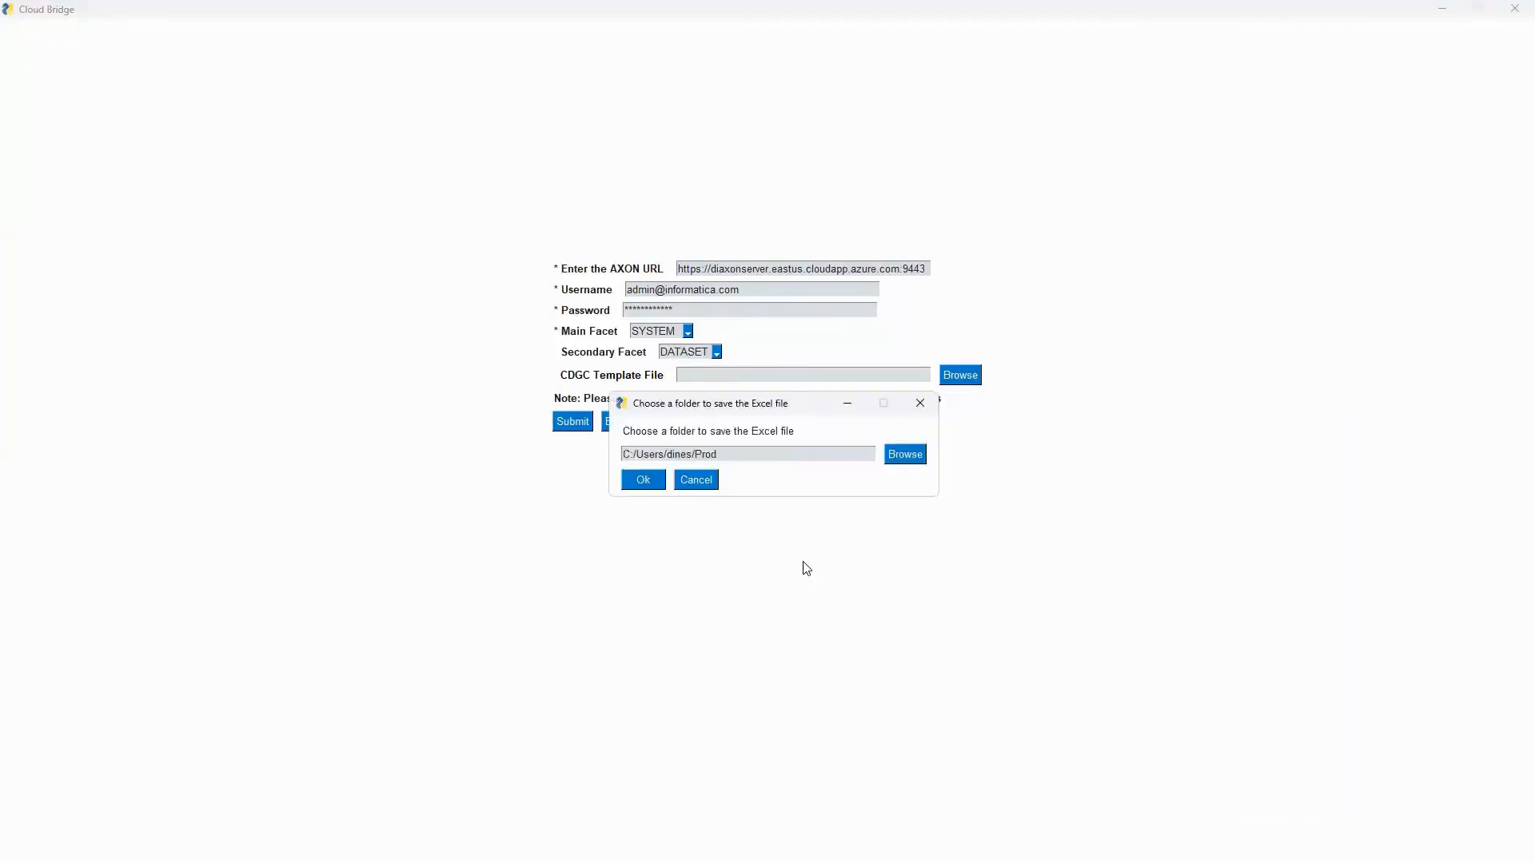
{"action": "left_click", "coordinate": [647, 480]}
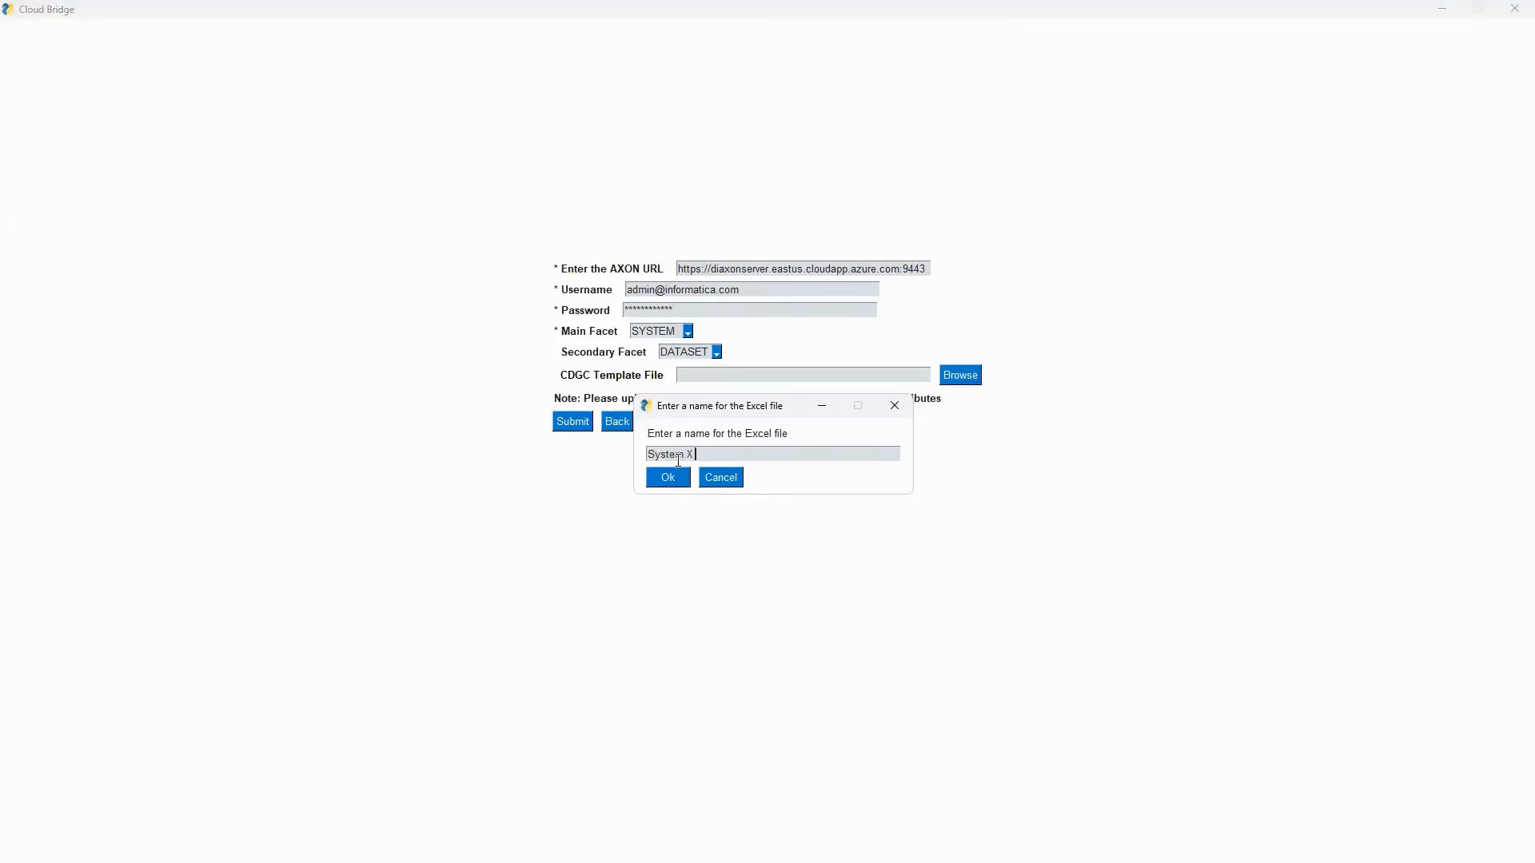
{"action": "type", "text": "System X Dataset"}
{"action": "left_click", "coordinate": [668, 478]}
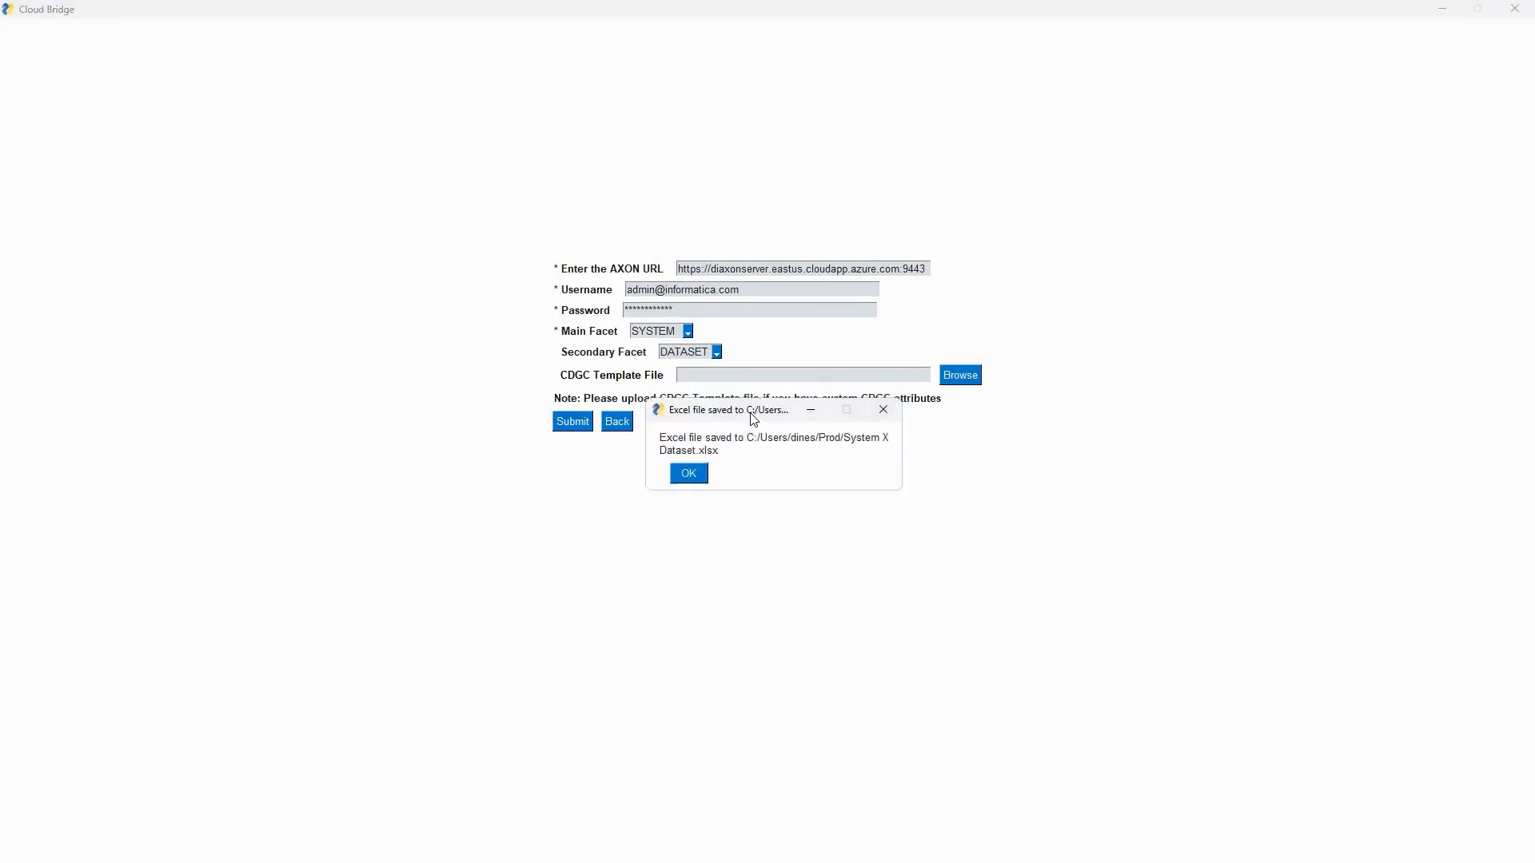
{"action": "left_click_drag", "start_coordinate": [752, 416], "coordinate": [760, 458]}
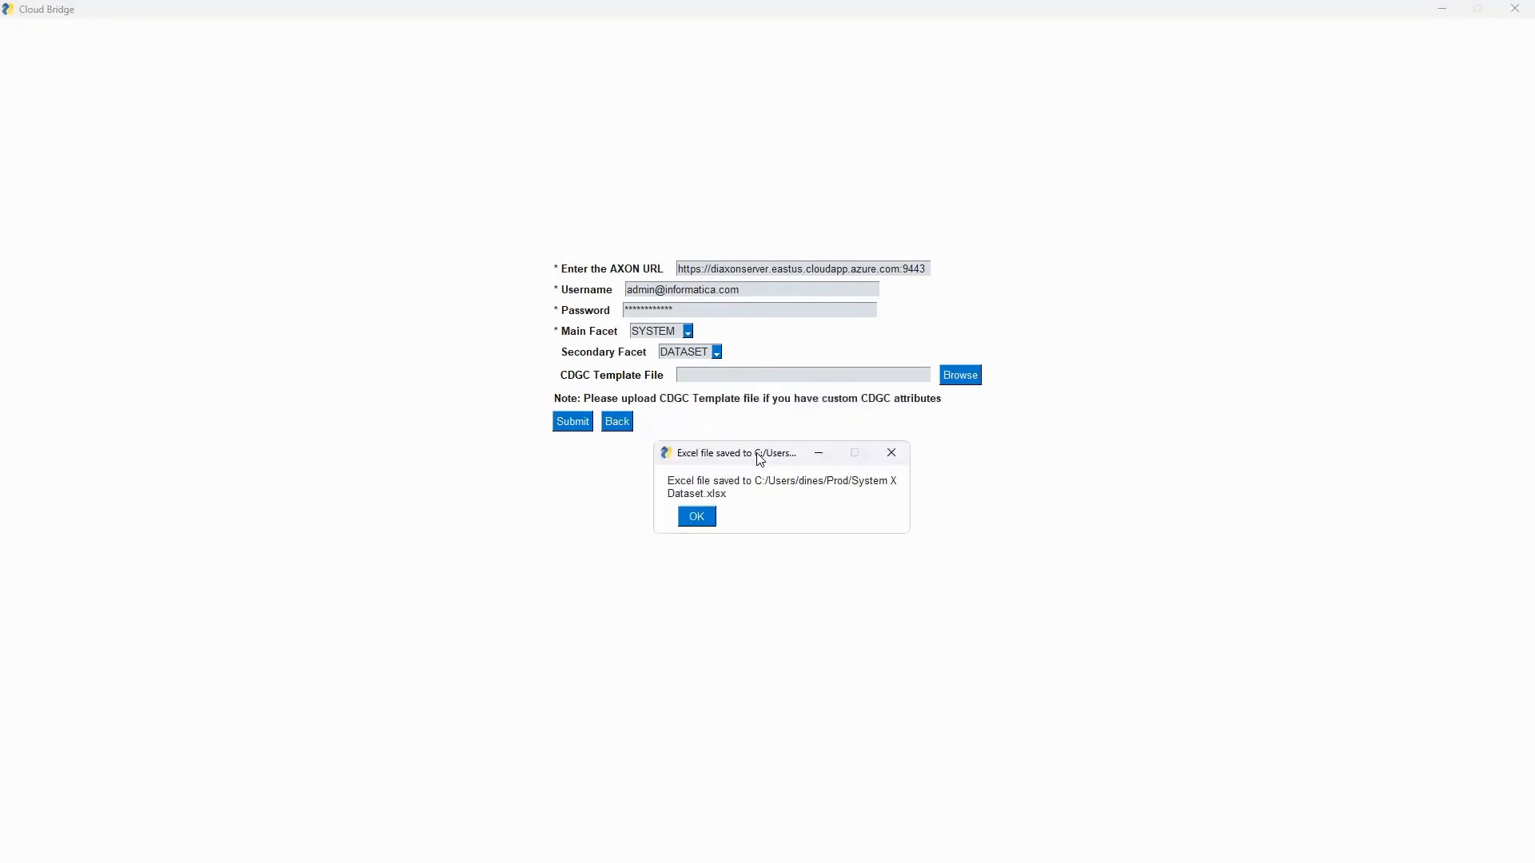
{"action": "left_click", "coordinate": [697, 518]}
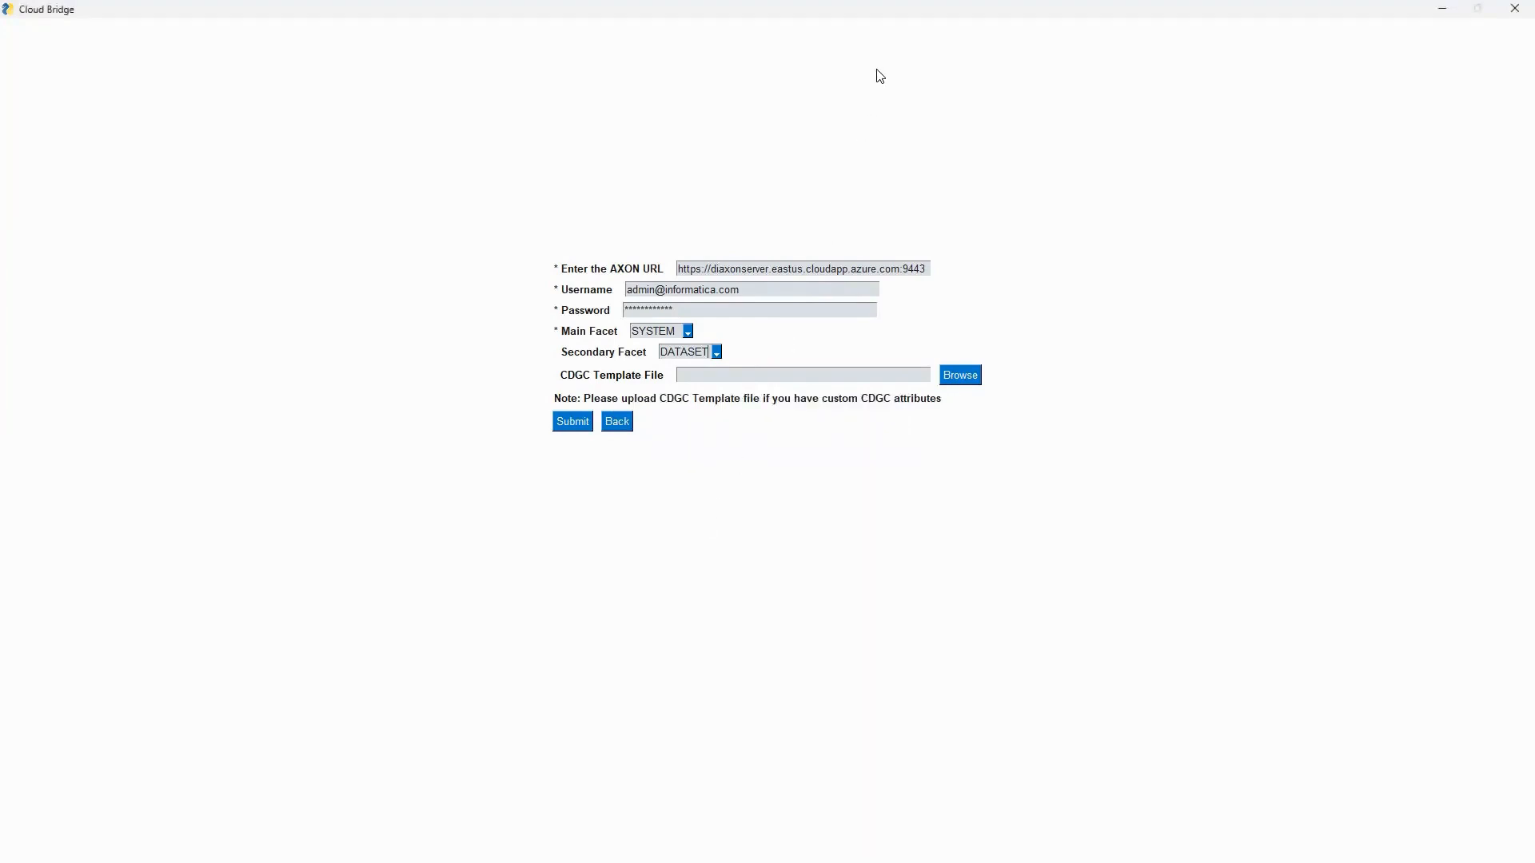
Review the Main Object, Related Object and Relationships sheets of the exported workbook, then close it.
{"action": "key", "text": "alt+Tab"}
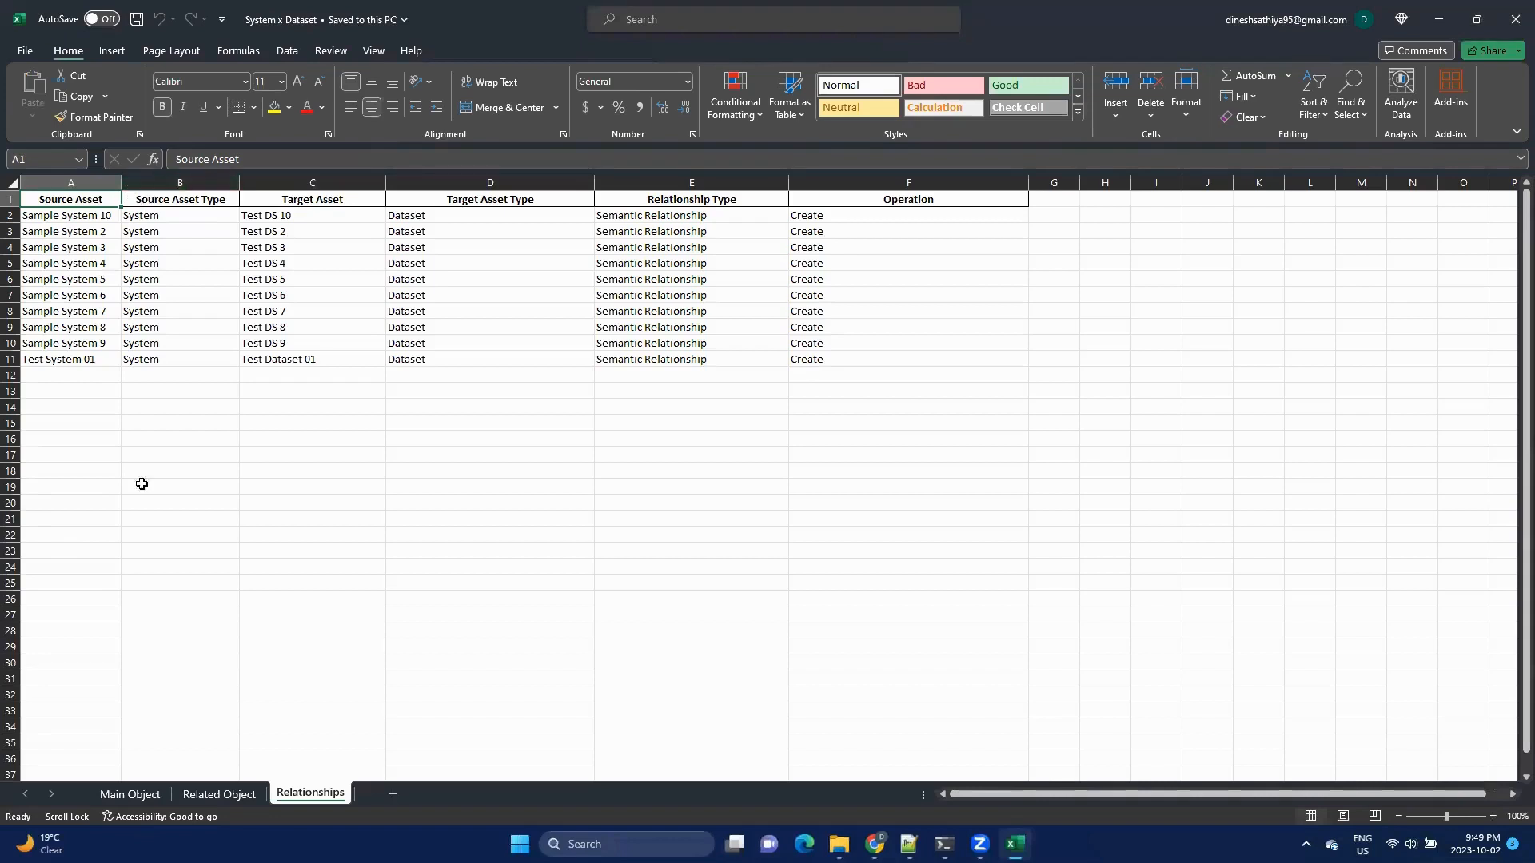
{"action": "left_click", "coordinate": [132, 794]}
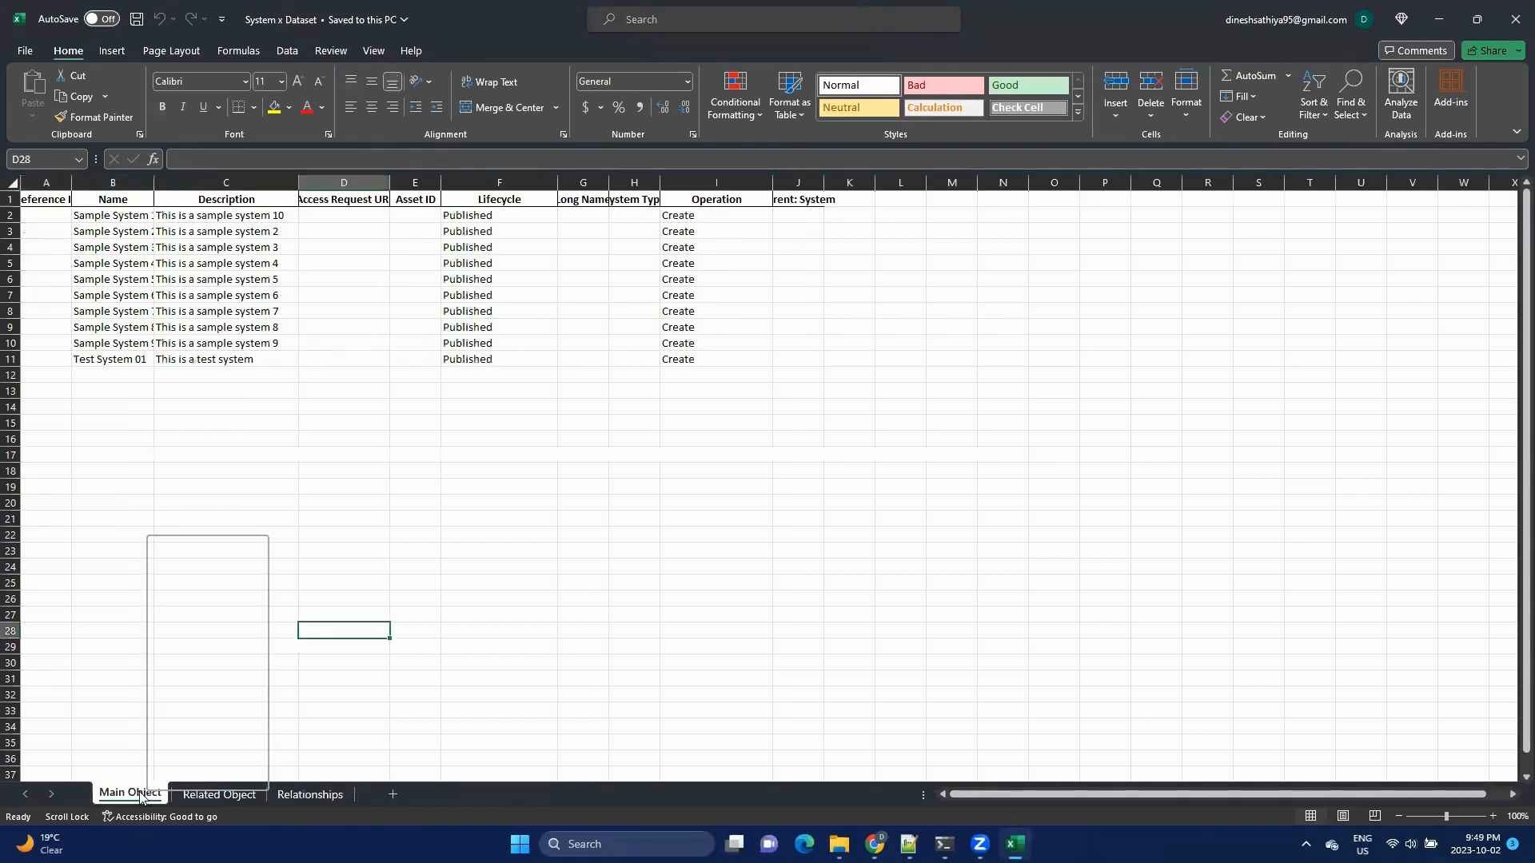
{"action": "left_click", "coordinate": [118, 585]}
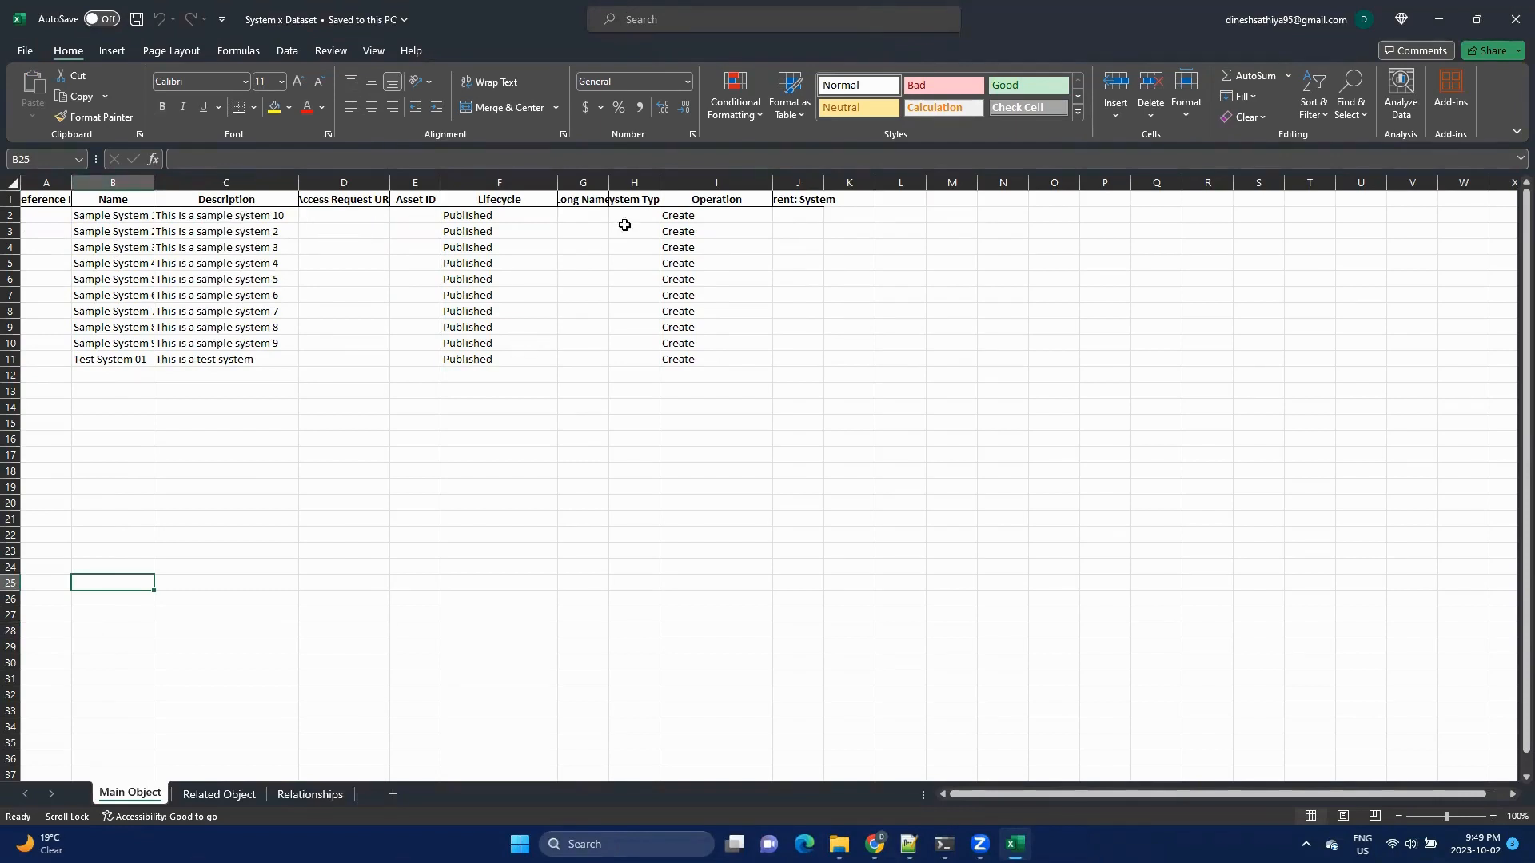
{"action": "left_click", "coordinate": [213, 795]}
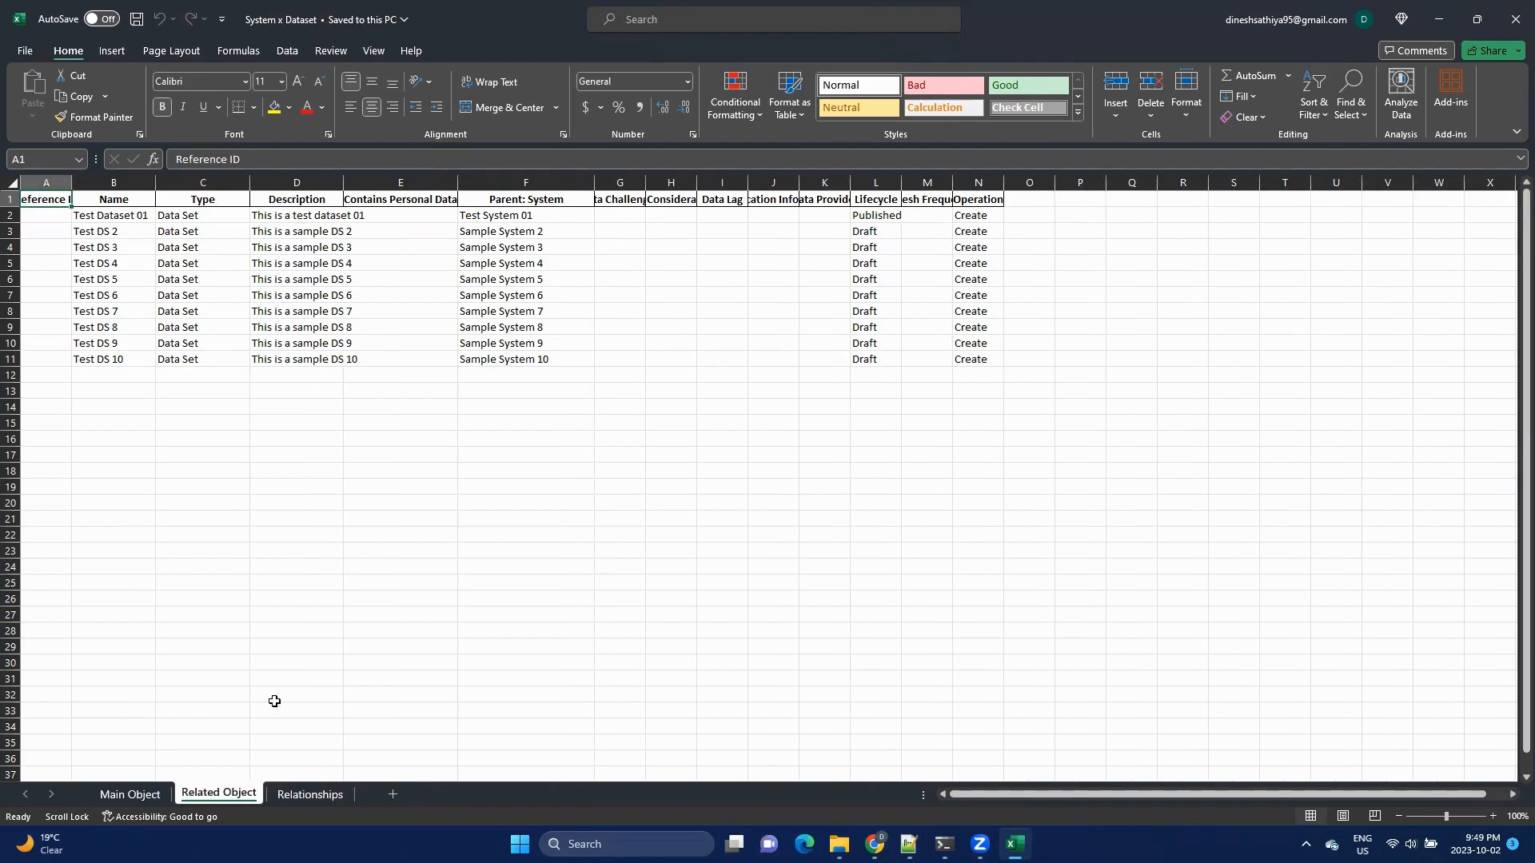
{"action": "left_click", "coordinate": [298, 794]}
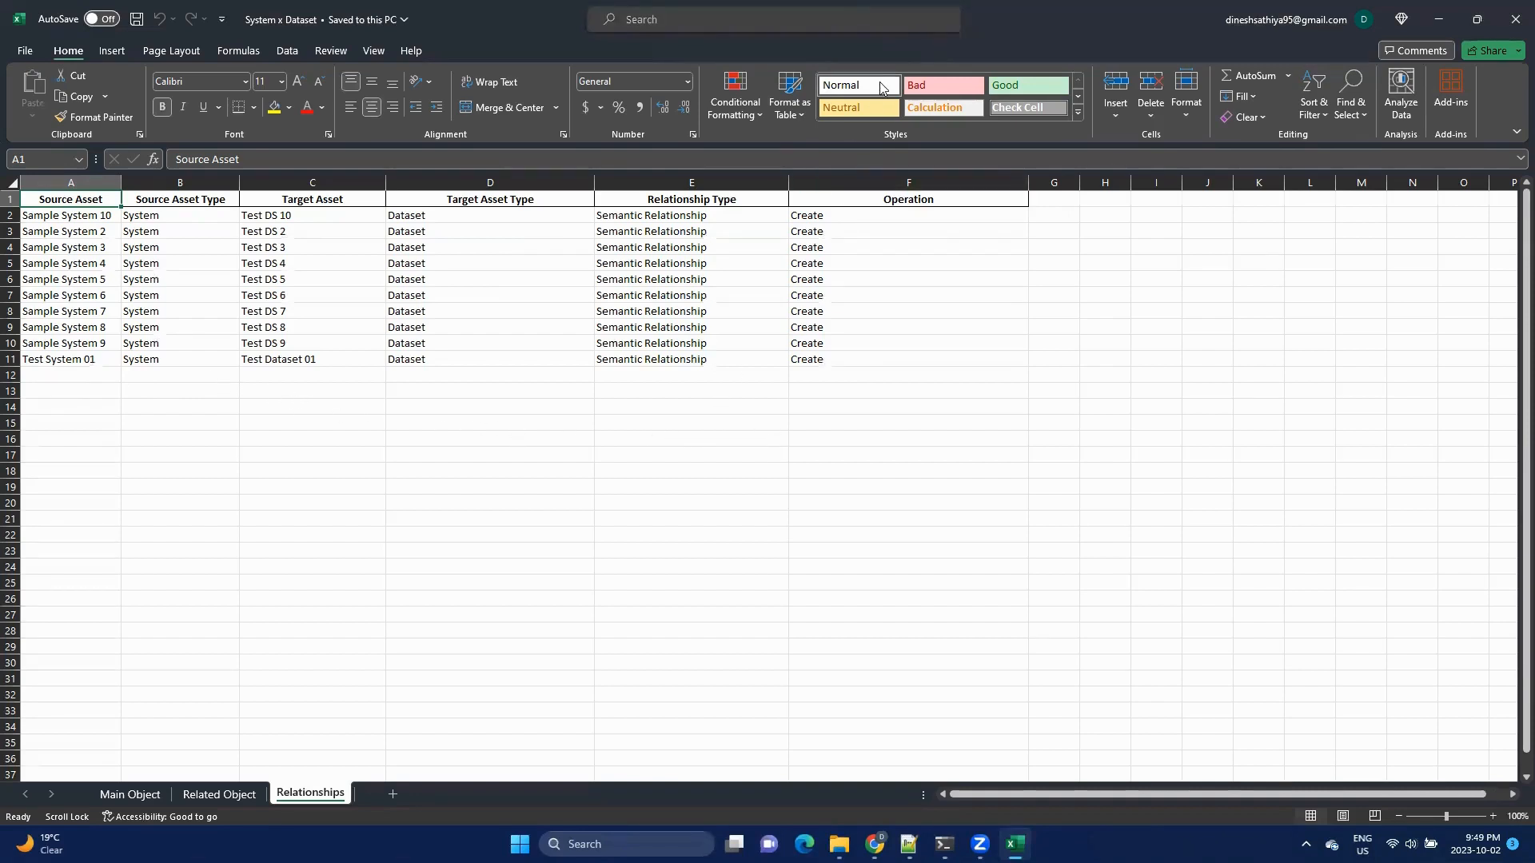
{"action": "left_click", "coordinate": [1513, 19]}
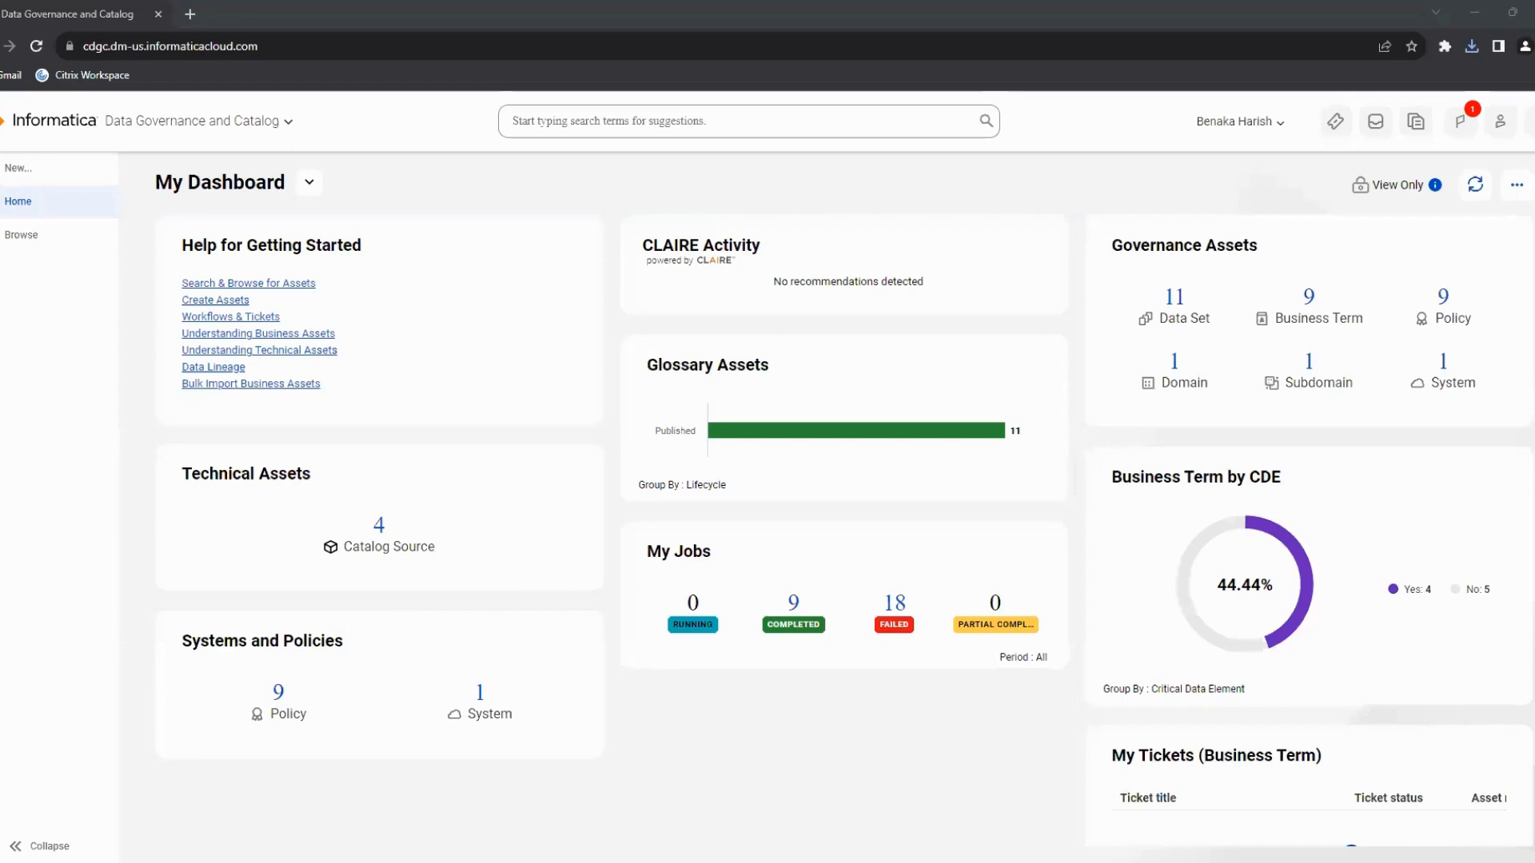
Start a new asset import in Data Governance and Catalog and add the System x Dataset.xlsx file.
{"action": "left_click", "coordinate": [48, 171]}
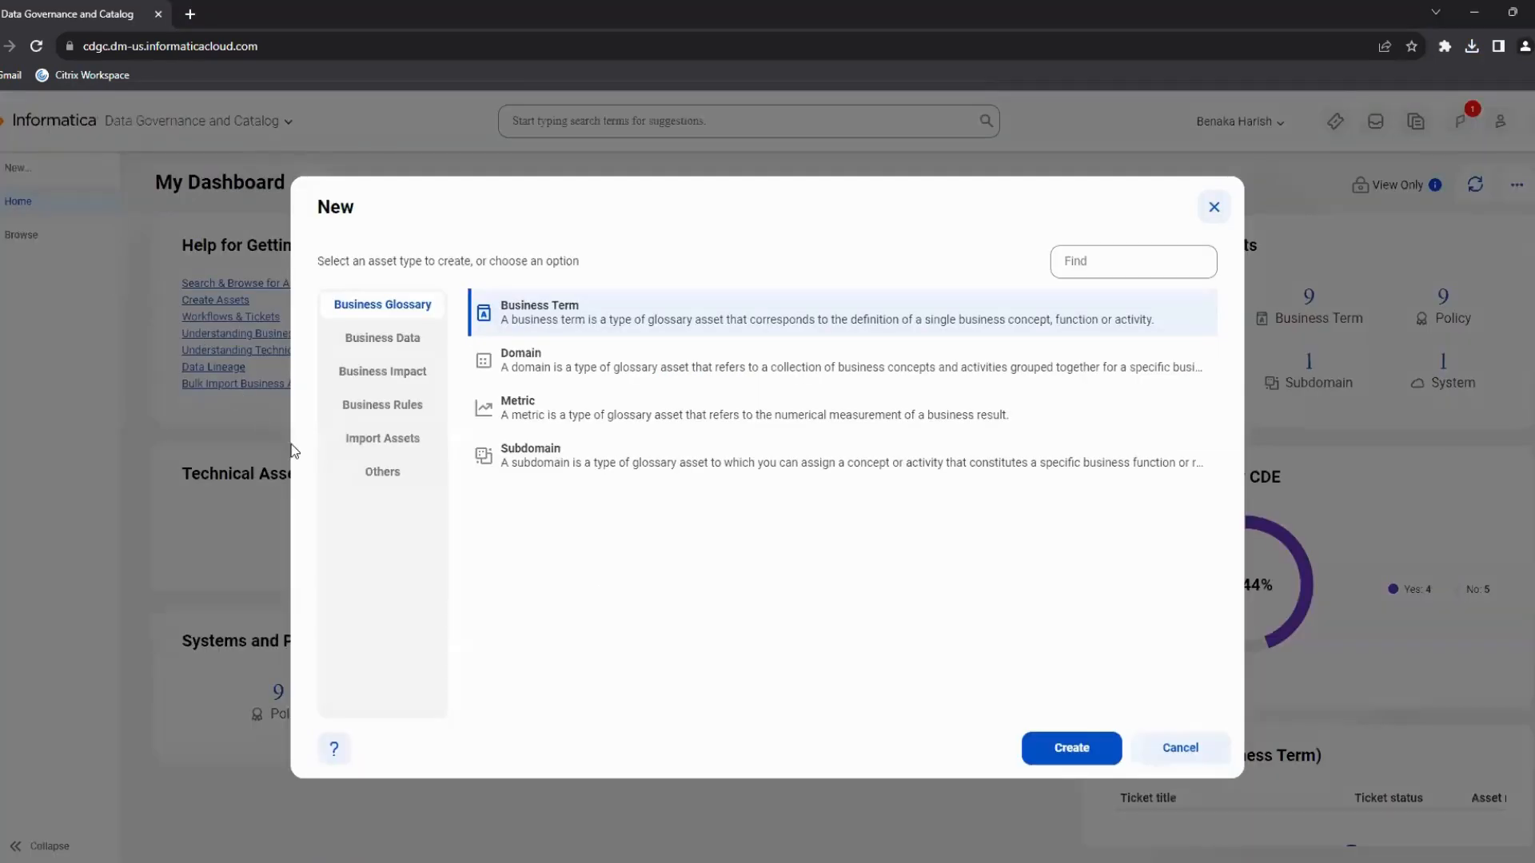
{"action": "left_click", "coordinate": [356, 444]}
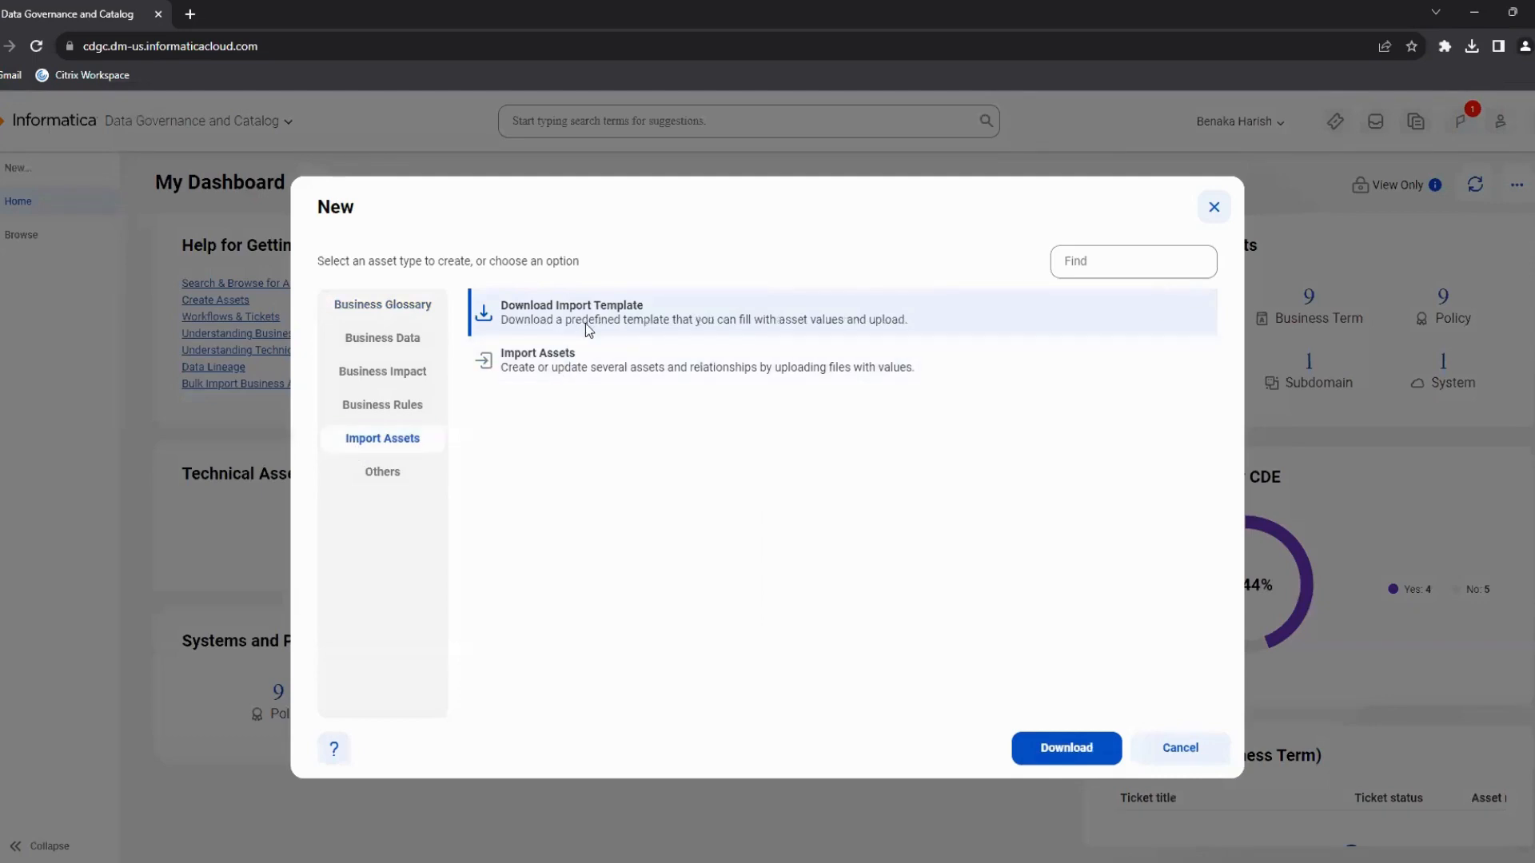
{"action": "left_click", "coordinate": [578, 374]}
{"action": "left_click", "coordinate": [1031, 747]}
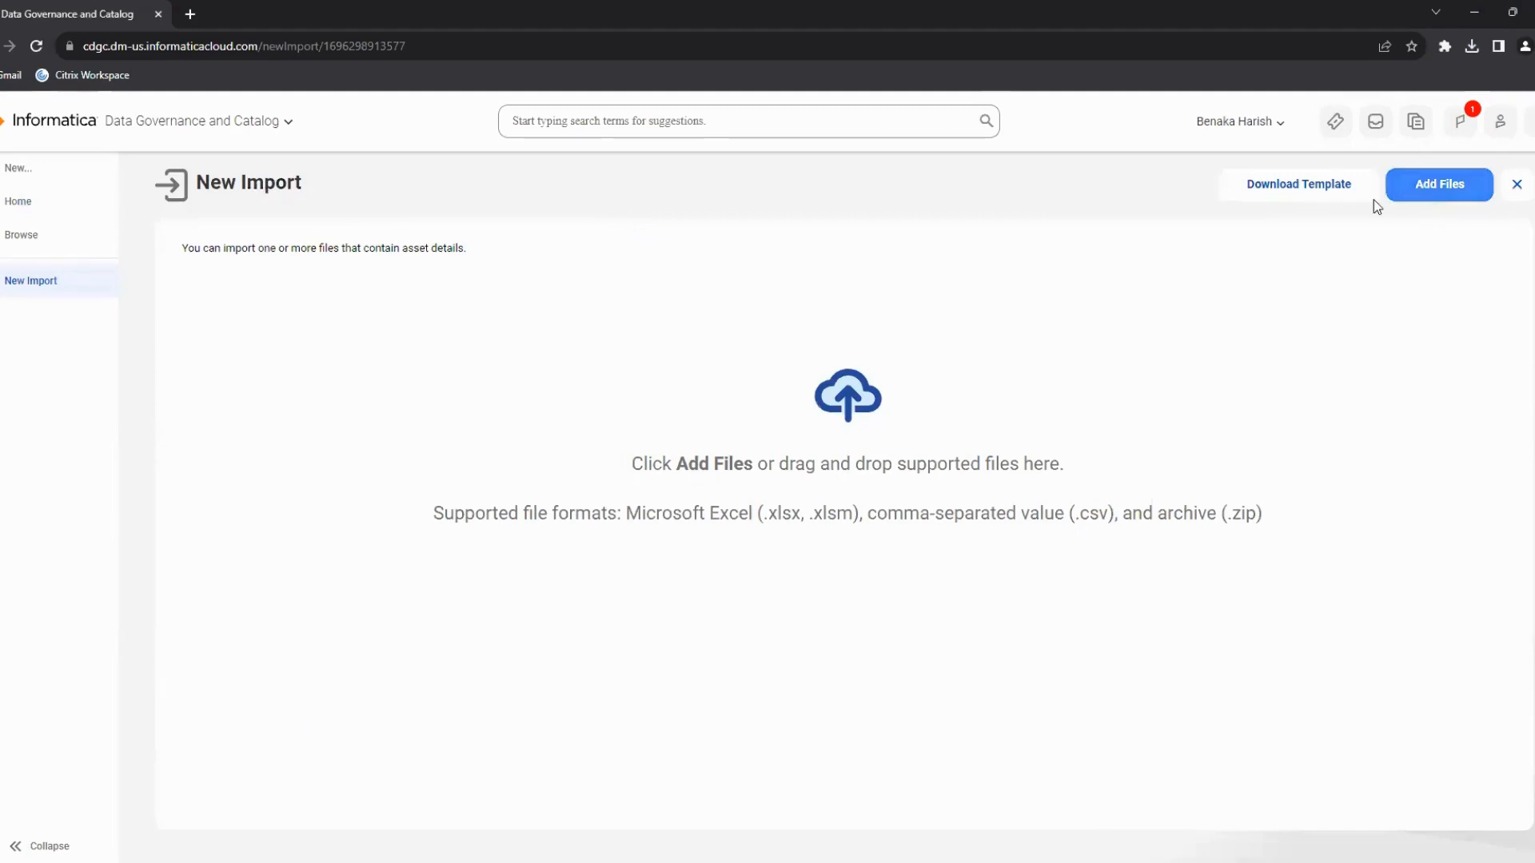
{"action": "left_click", "coordinate": [1400, 198]}
{"action": "left_click", "coordinate": [270, 136]}
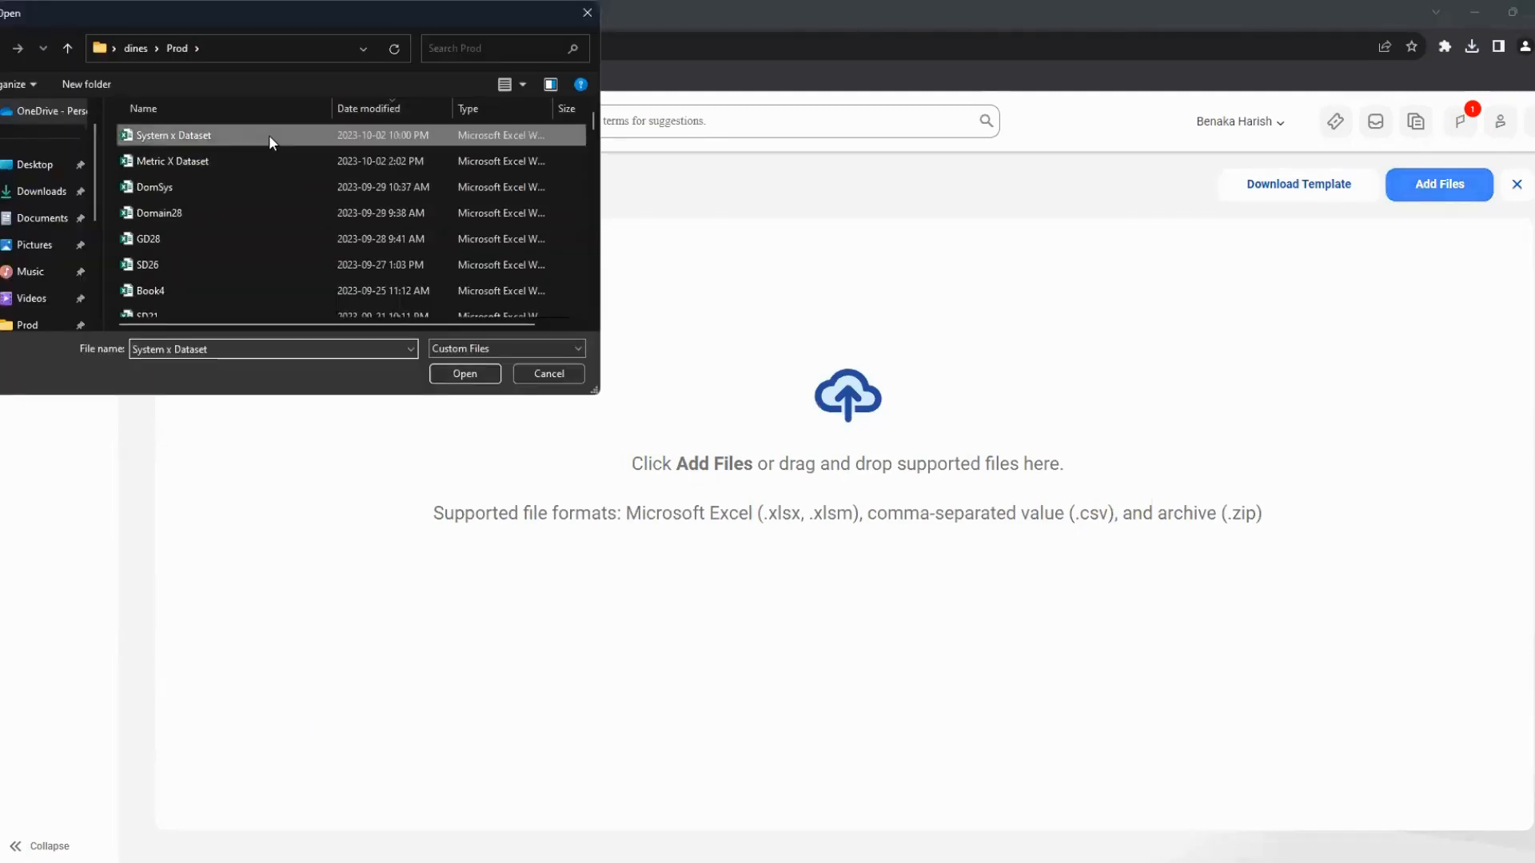
{"action": "left_click", "coordinate": [447, 369]}
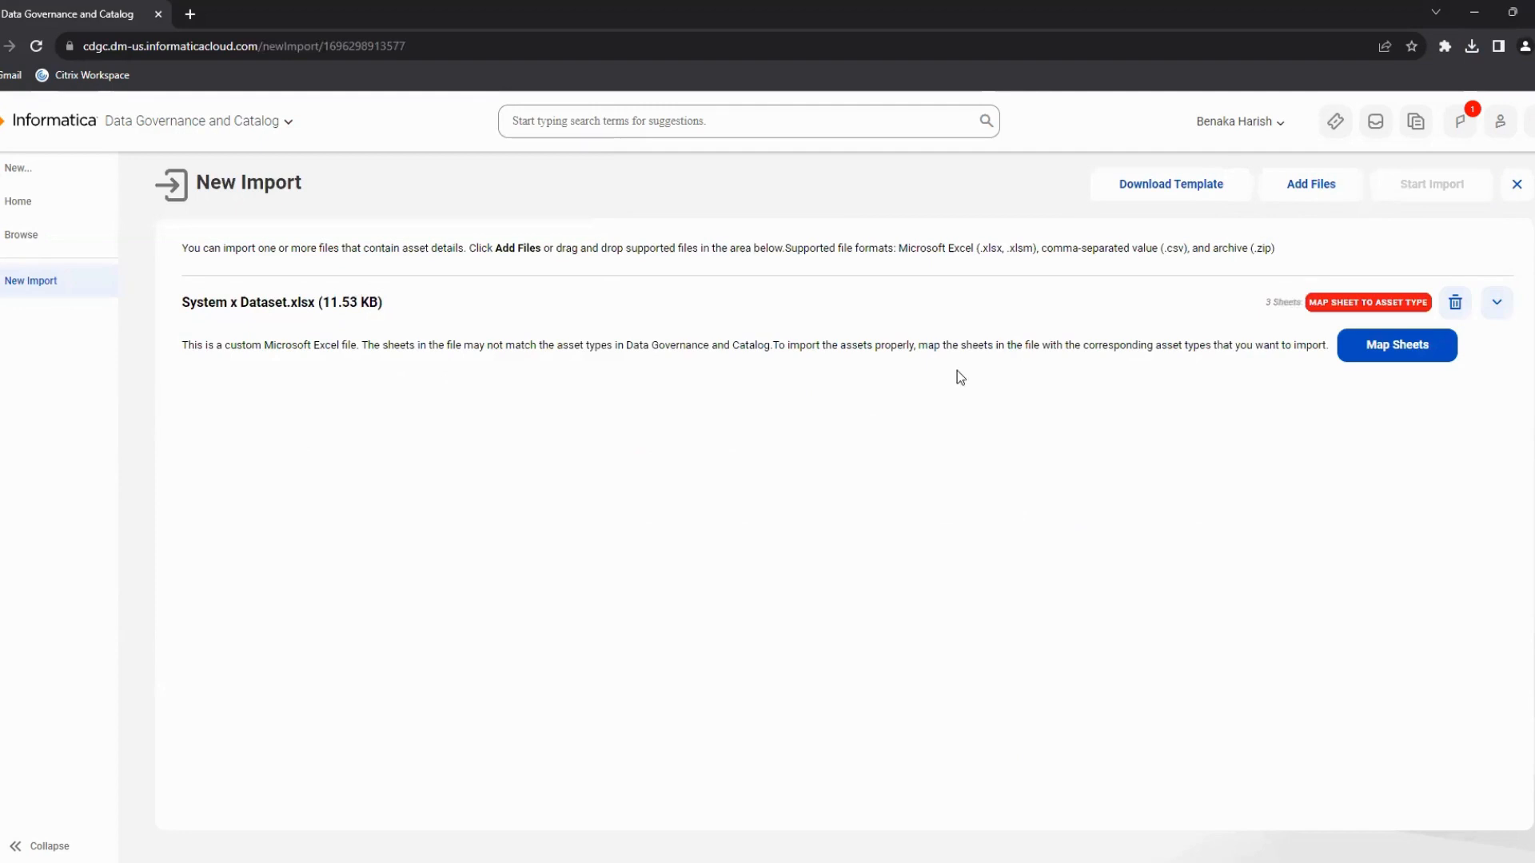
Map the Main Object sheet to the System asset type and the Related Object sheet to Data Set.
{"action": "left_click", "coordinate": [1359, 348]}
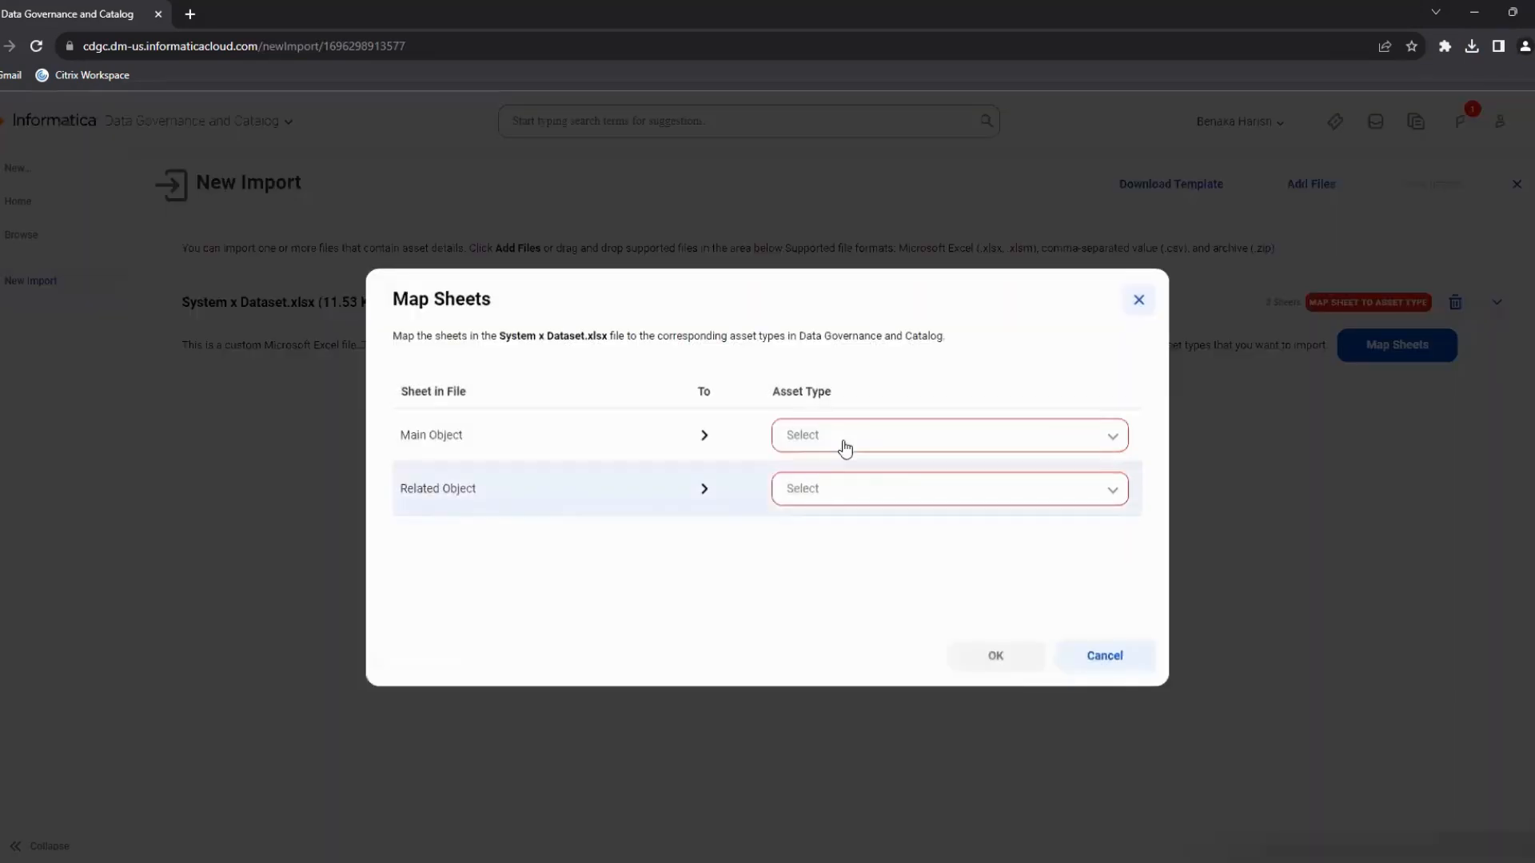
{"action": "left_click", "coordinate": [846, 448]}
{"action": "scroll", "coordinate": [822, 606], "scroll_direction": "down", "scroll_amount": 2}
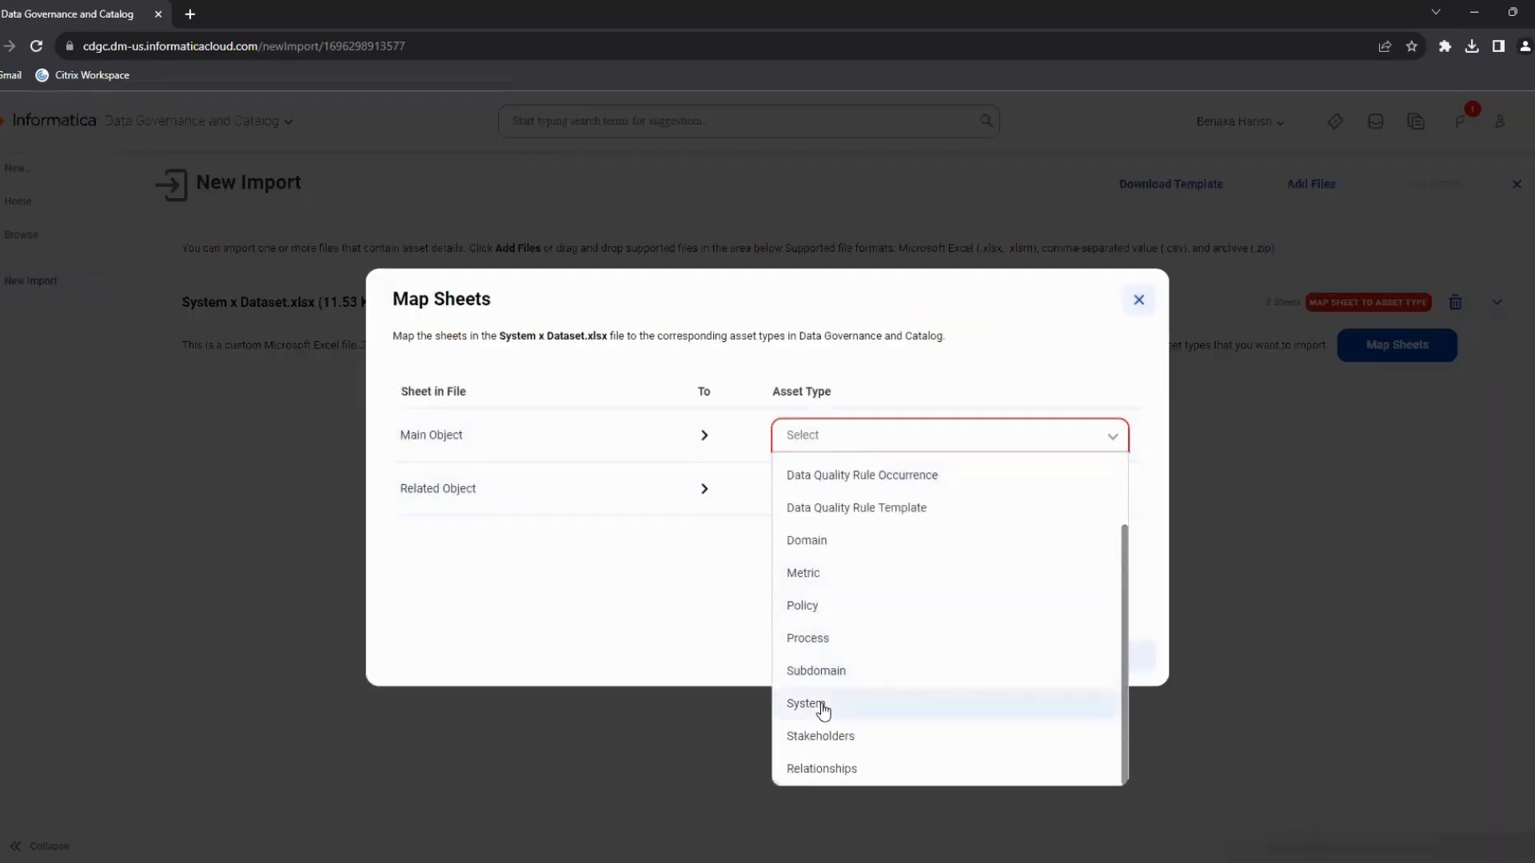
{"action": "left_click", "coordinate": [822, 709]}
{"action": "left_click", "coordinate": [856, 497]}
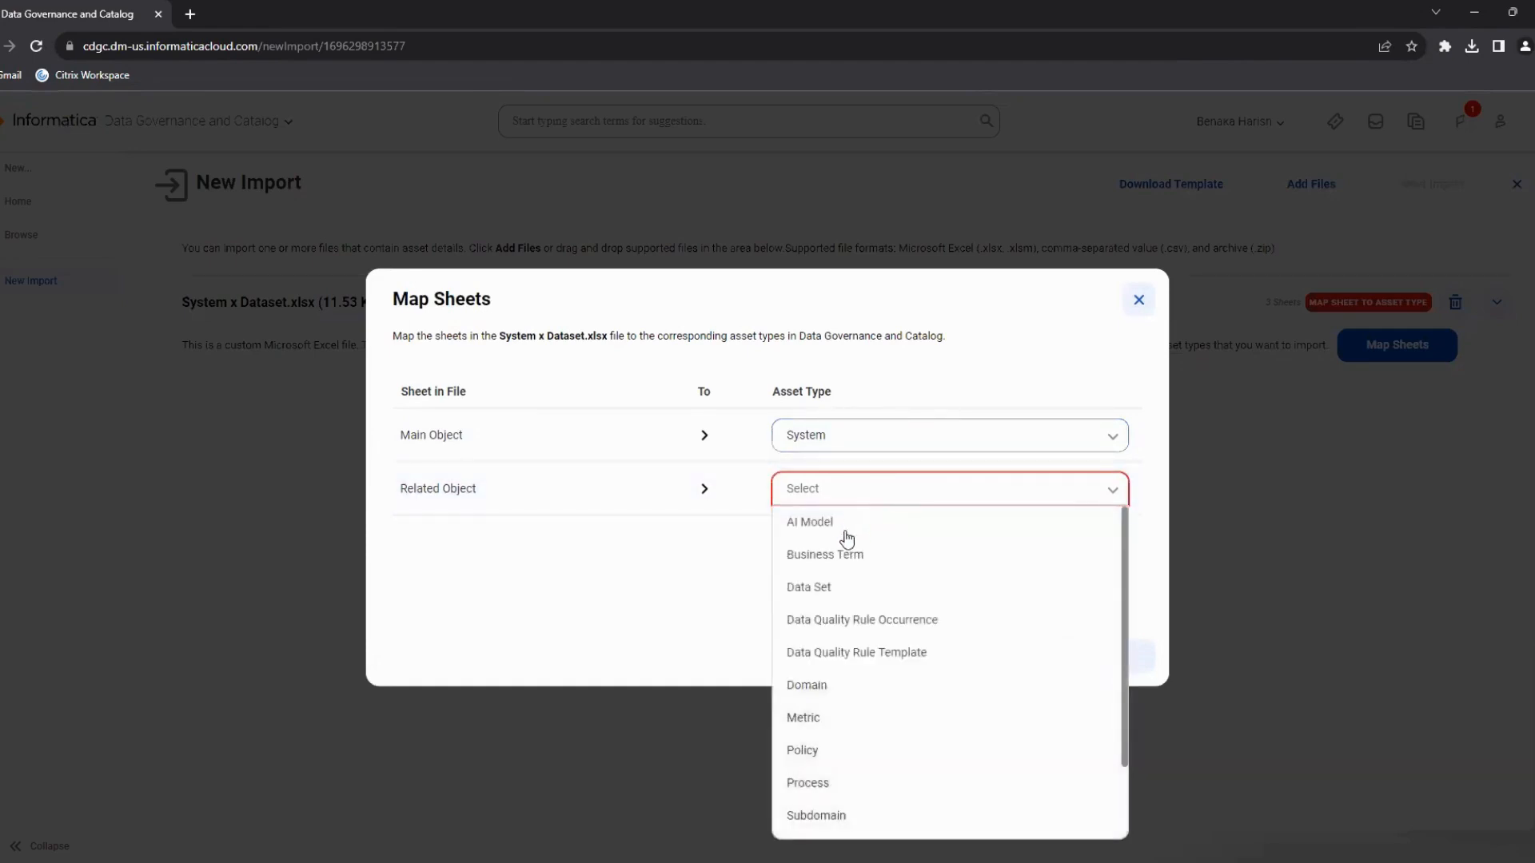
{"action": "left_click", "coordinate": [841, 591]}
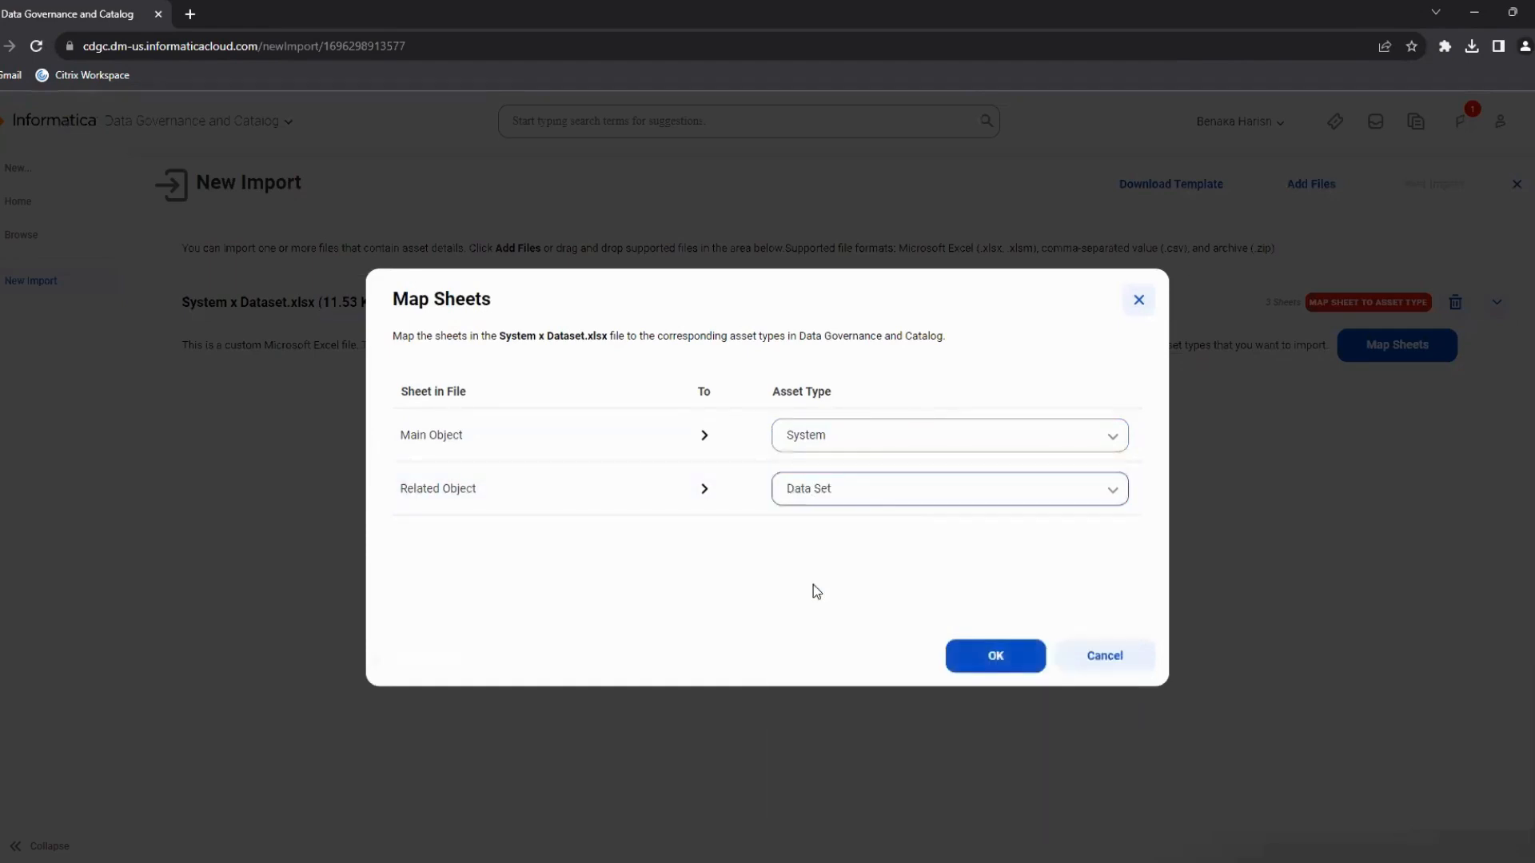
{"action": "left_click", "coordinate": [985, 652]}
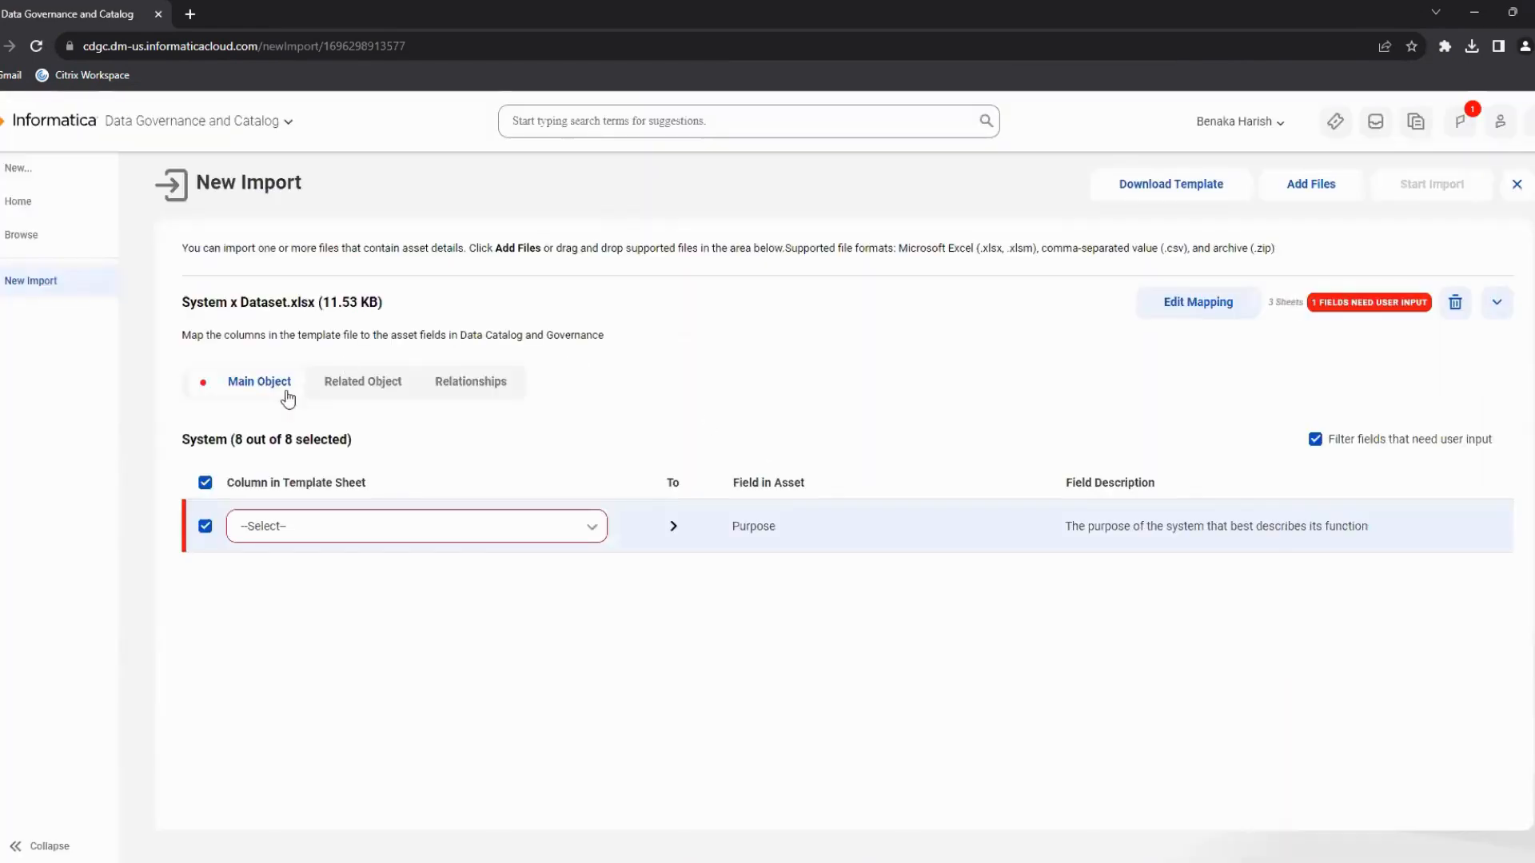
Deselect the unmapped Purpose field and start the import job with the default job name and error handling.
{"action": "left_click", "coordinate": [205, 483]}
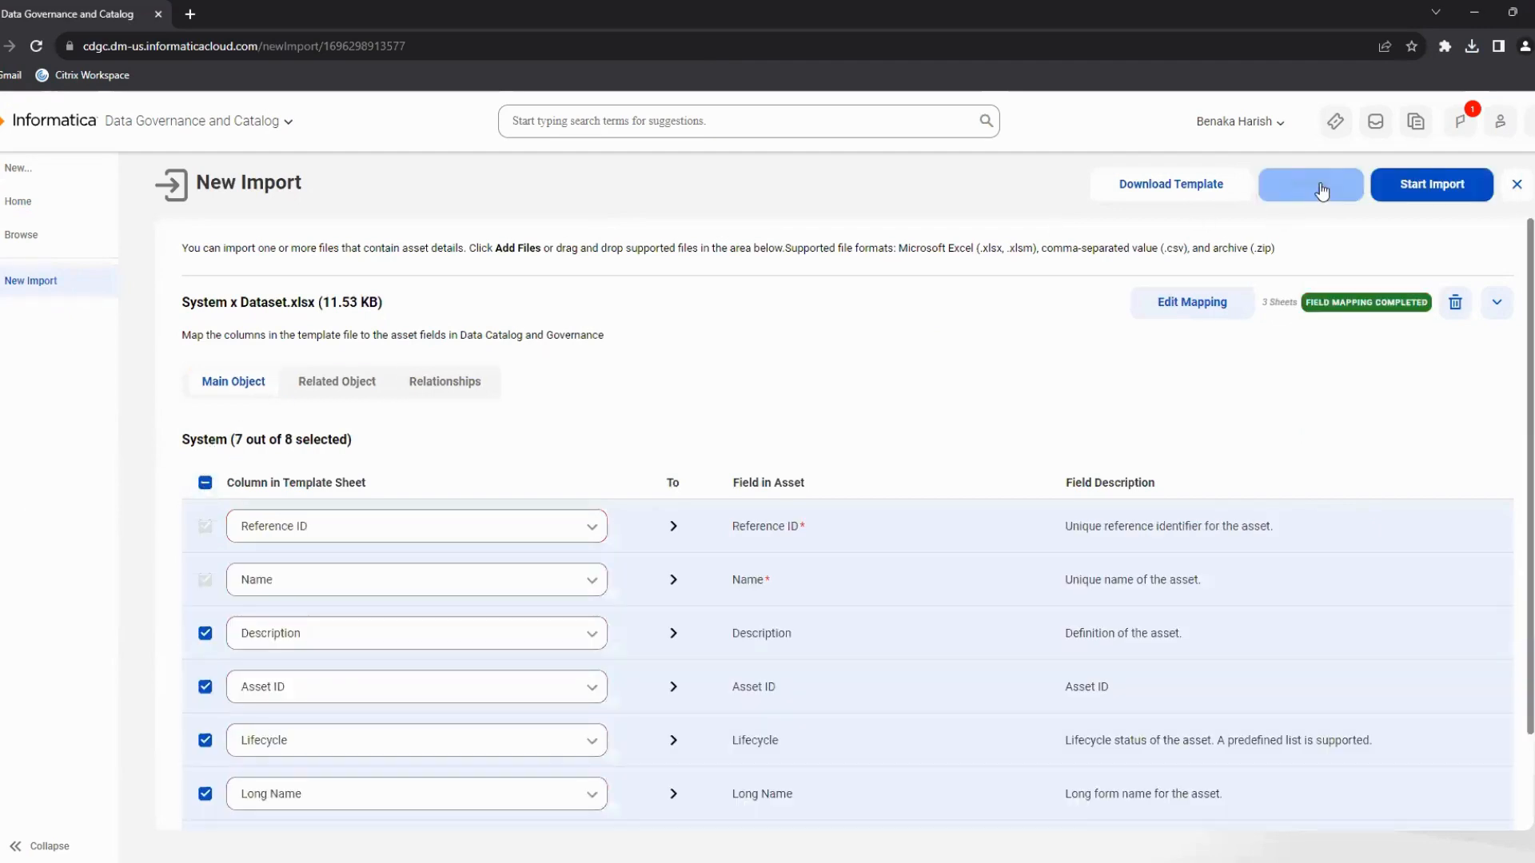
{"action": "left_click", "coordinate": [1398, 186]}
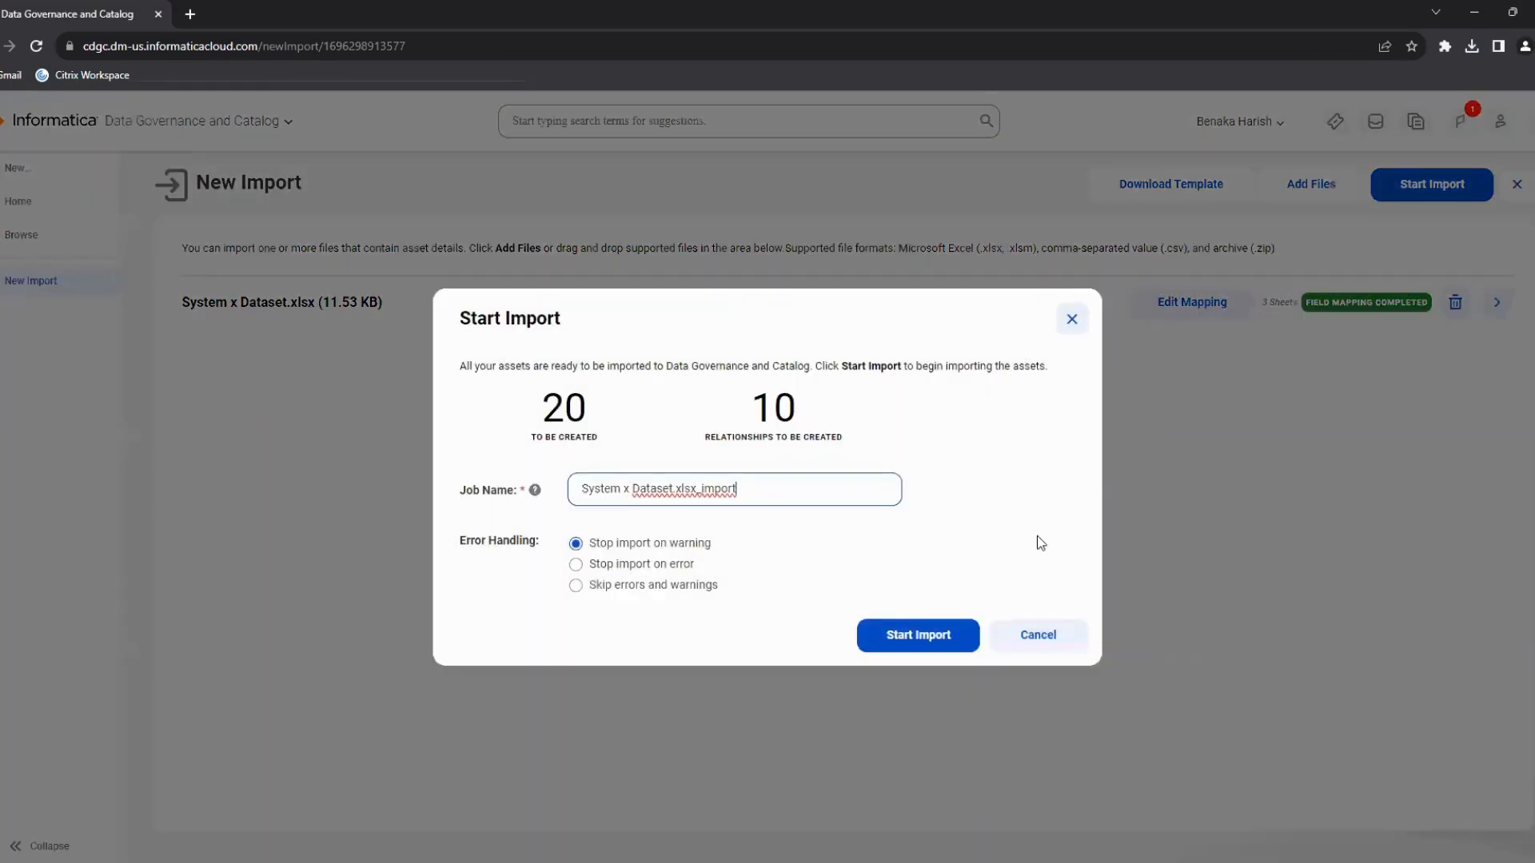
{"action": "left_click", "coordinate": [959, 642]}
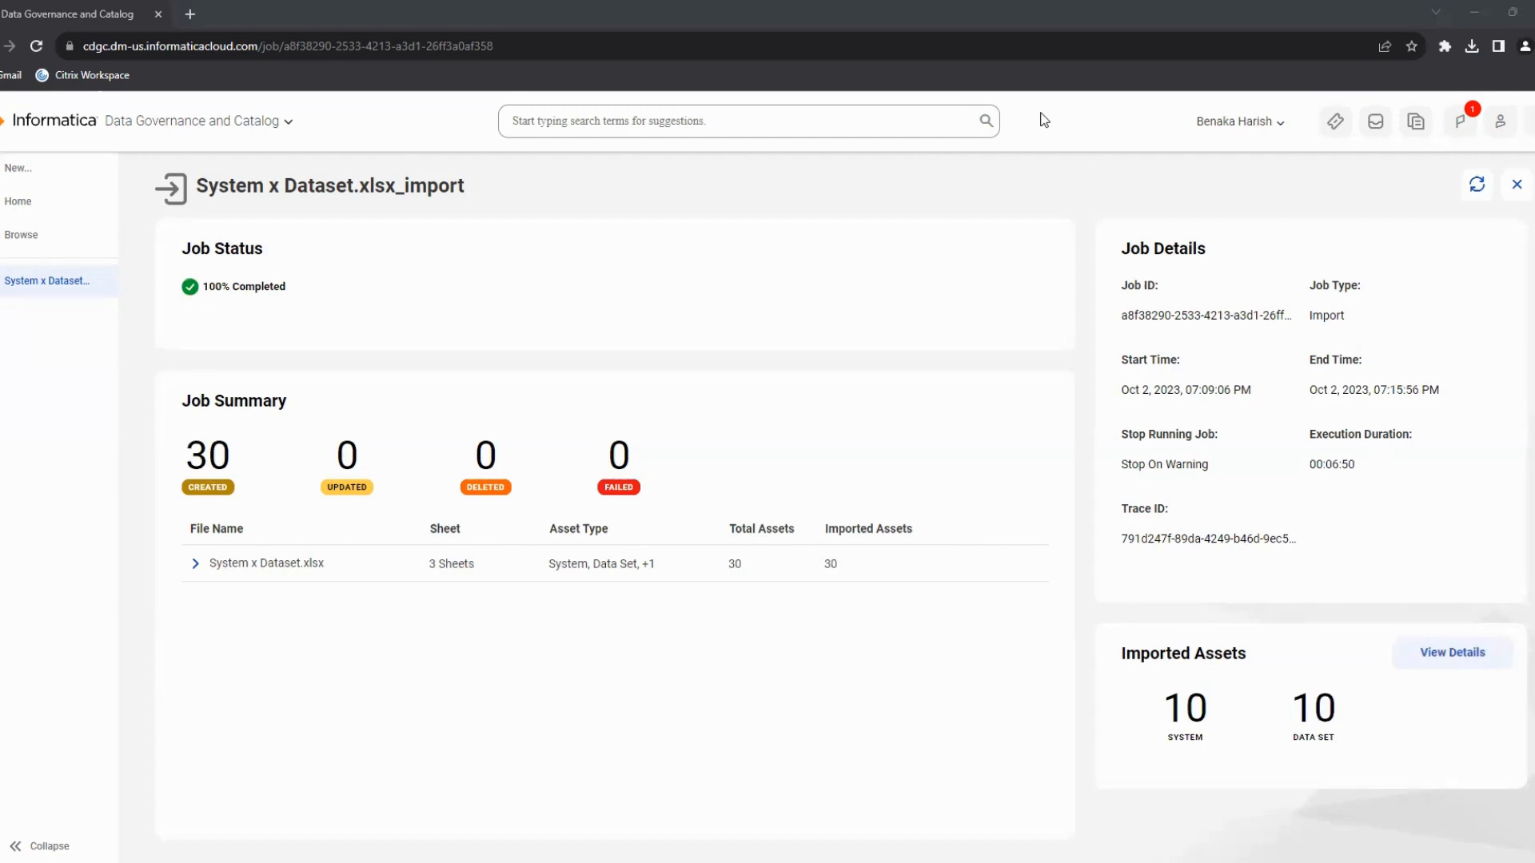
Inspect the import job results, then browse the imported Data Set governance assets.
{"action": "left_click", "coordinate": [197, 566]}
{"action": "left_click", "coordinate": [195, 566]}
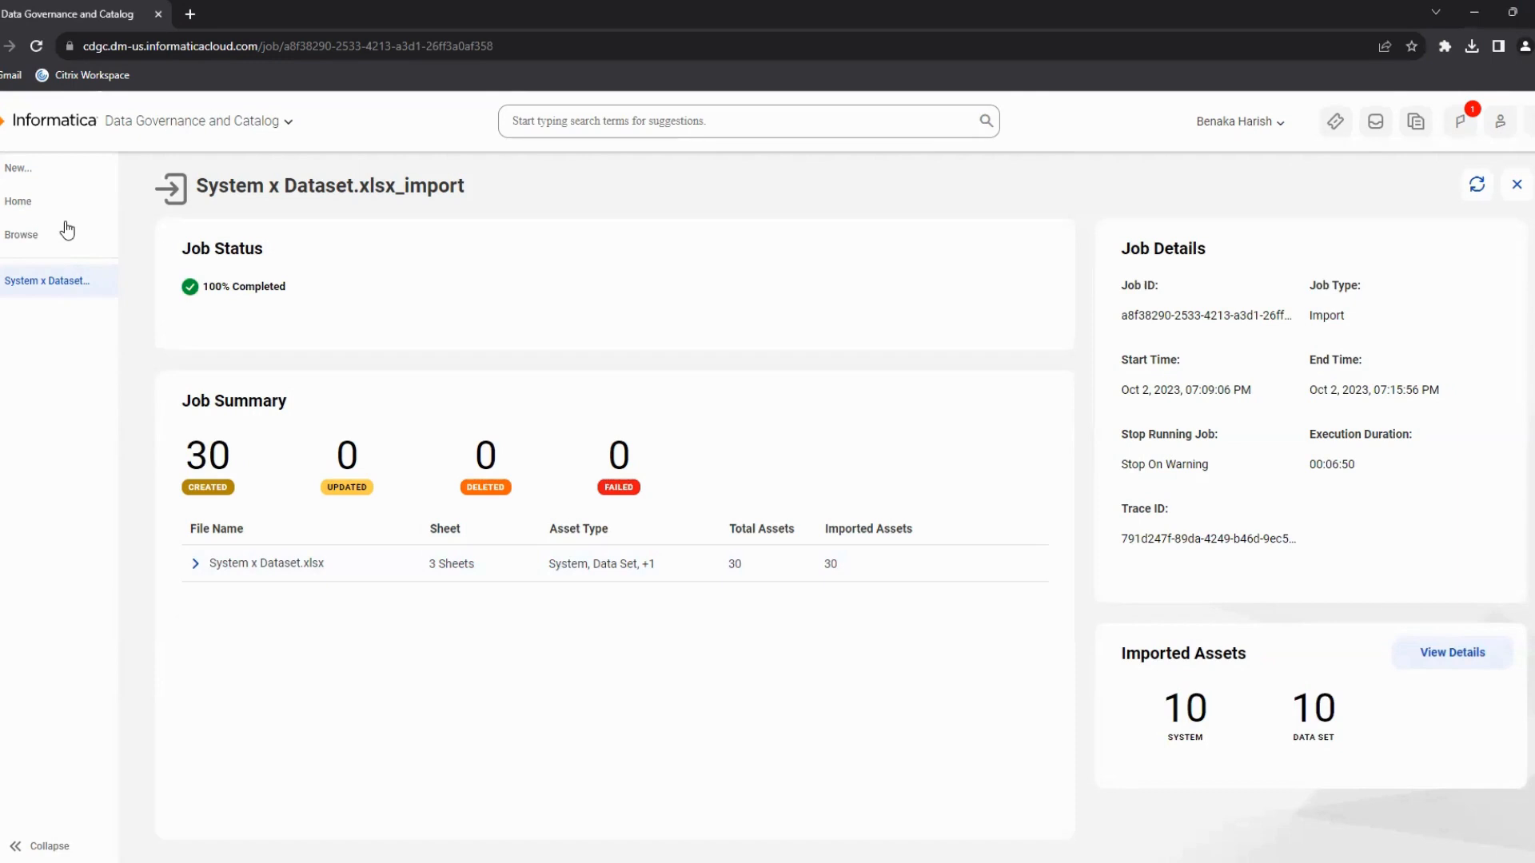
{"action": "left_click", "coordinate": [40, 207]}
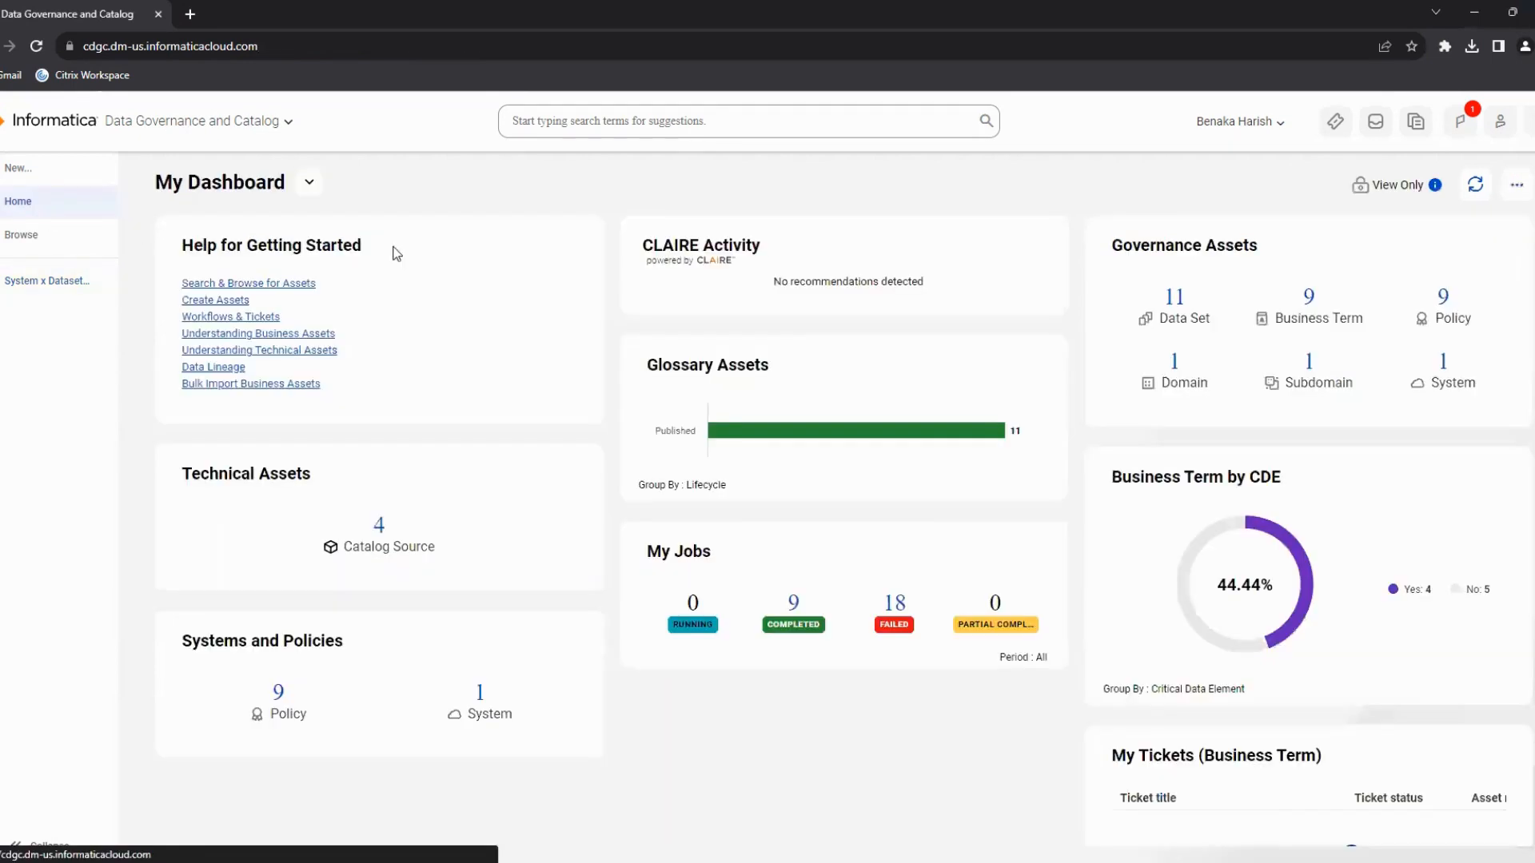
{"action": "left_click", "coordinate": [1176, 314]}
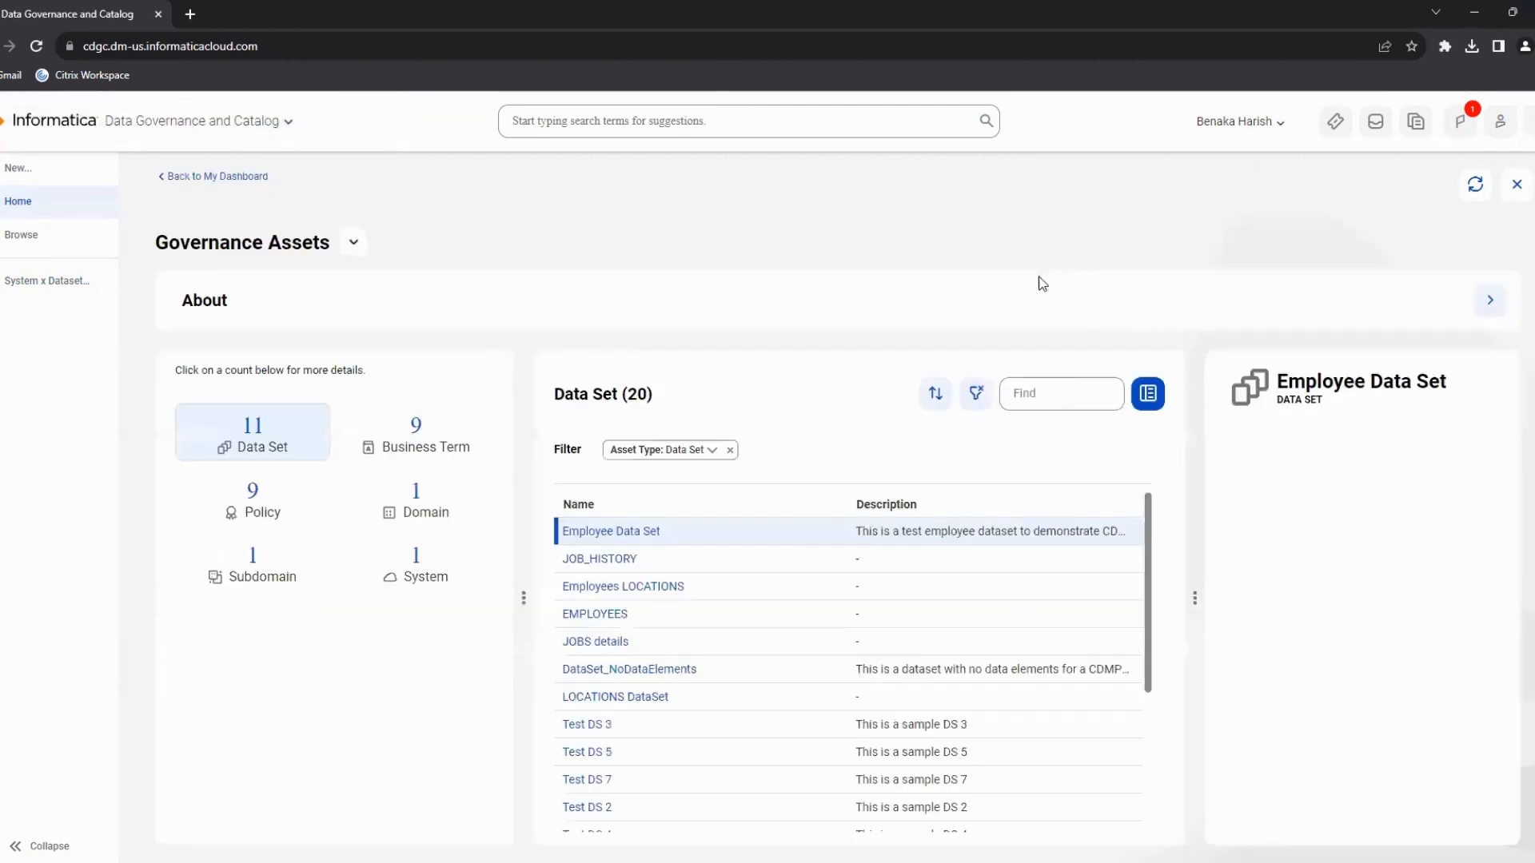
{"action": "scroll", "coordinate": [744, 586], "scroll_direction": "down", "scroll_amount": 3}
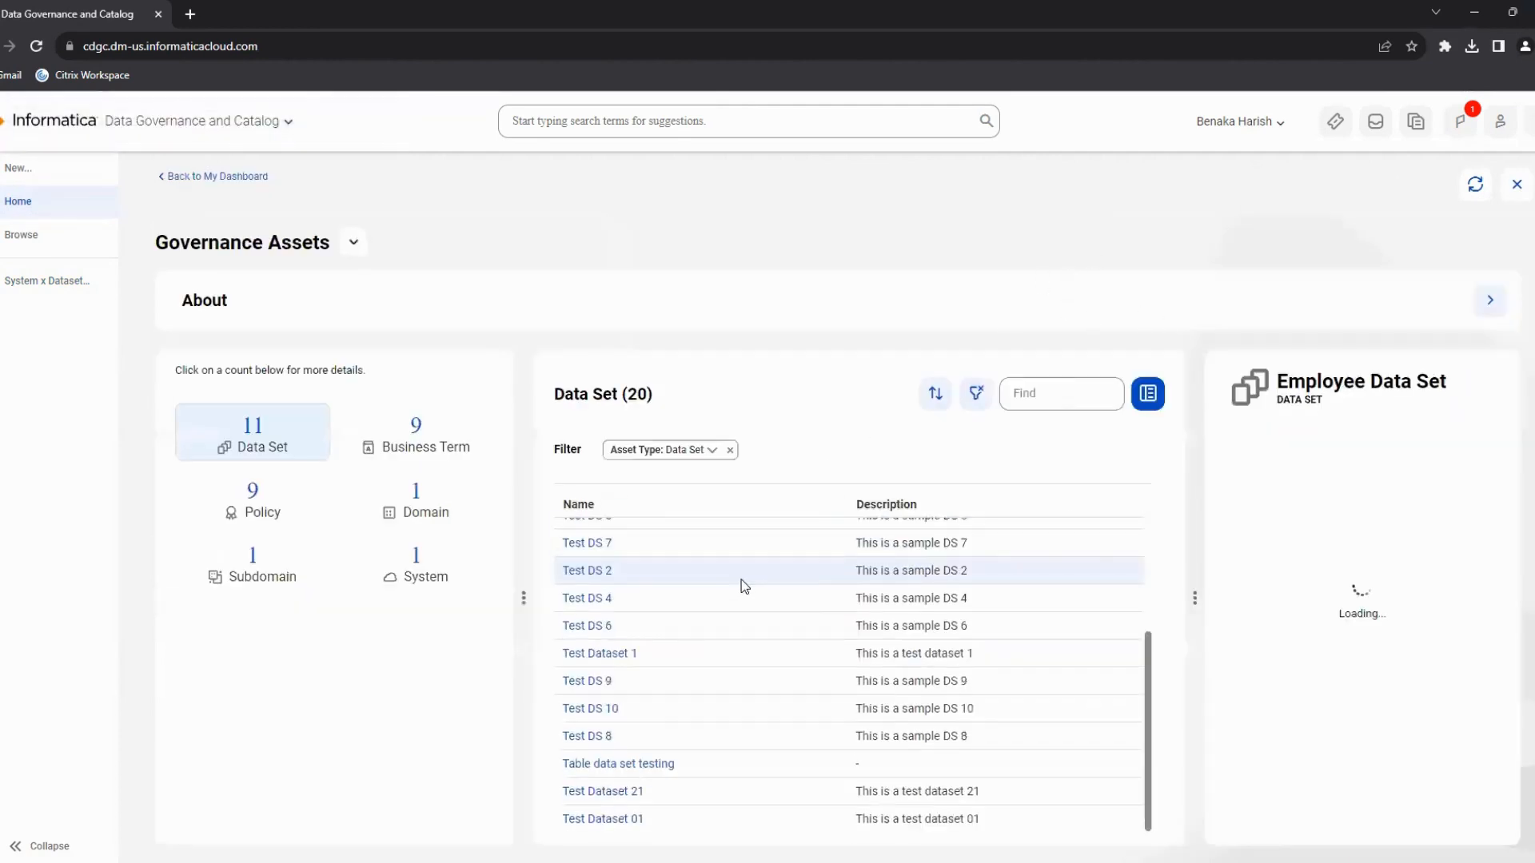
Open the Test DS 2 data set and review its attributes, including its linked system.
{"action": "left_click", "coordinate": [588, 570]}
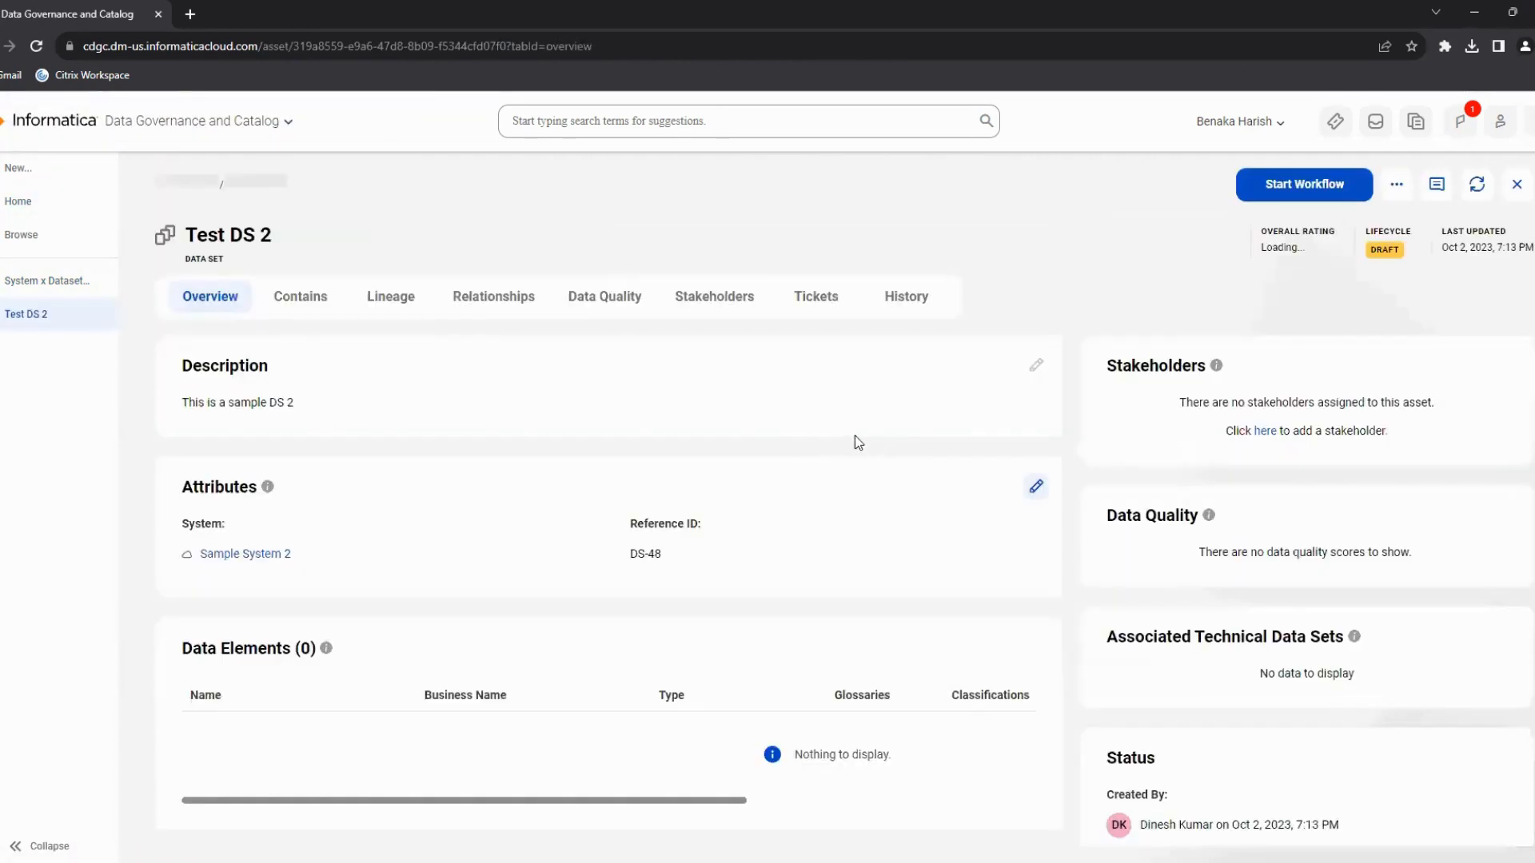
{"action": "scroll", "coordinate": [459, 438], "scroll_direction": "down", "scroll_amount": 1}
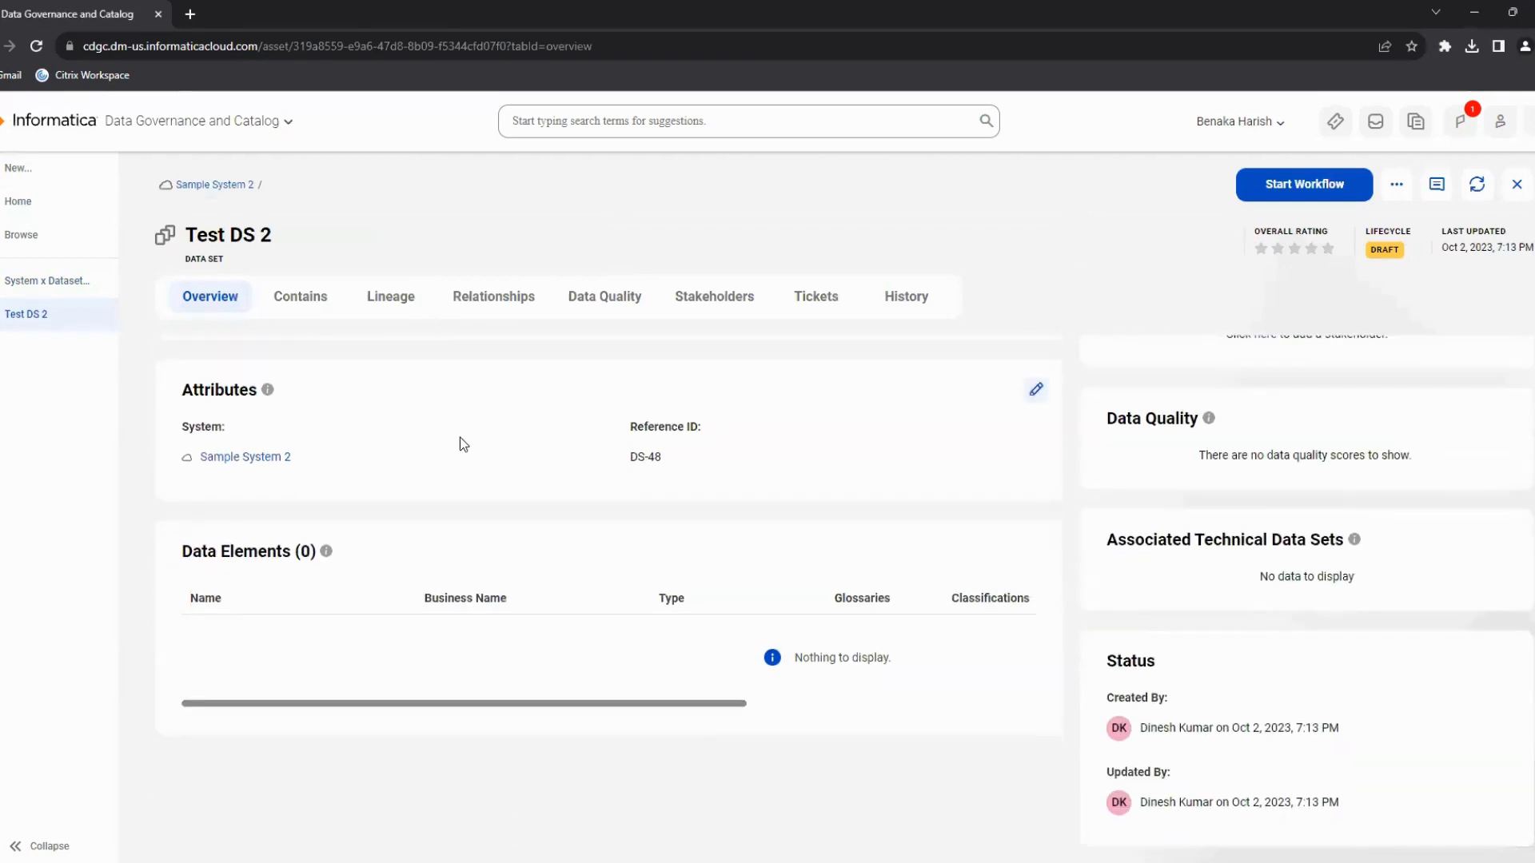
{"action": "scroll", "coordinate": [363, 325], "scroll_direction": "up", "scroll_amount": 1}
{"action": "left_click", "coordinate": [473, 302]}
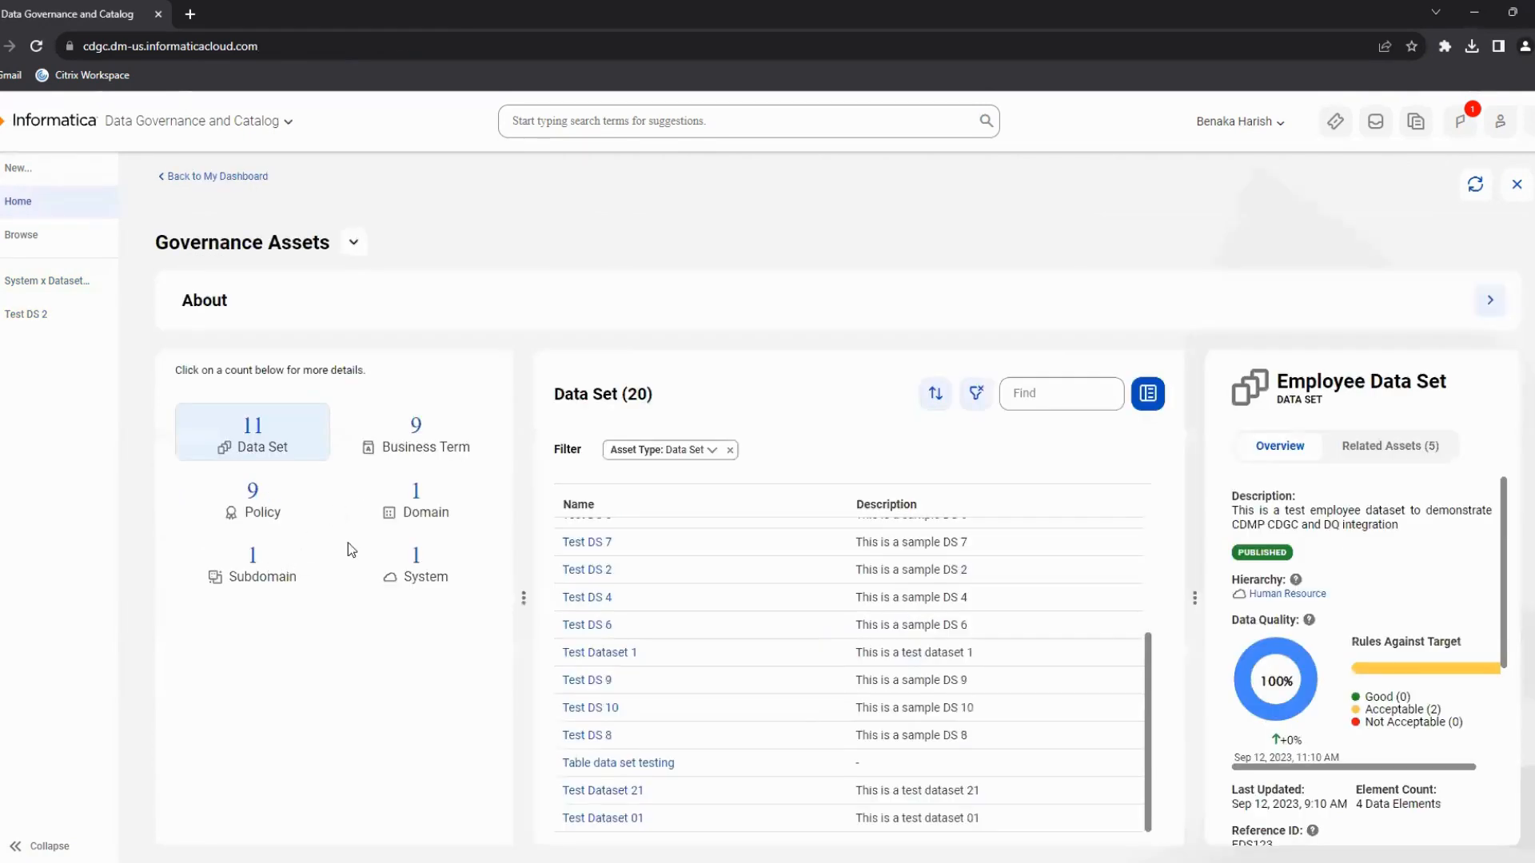
List the System assets, open Sample System 2 to review its details, and return to the dashboard.
{"action": "left_click", "coordinate": [412, 564]}
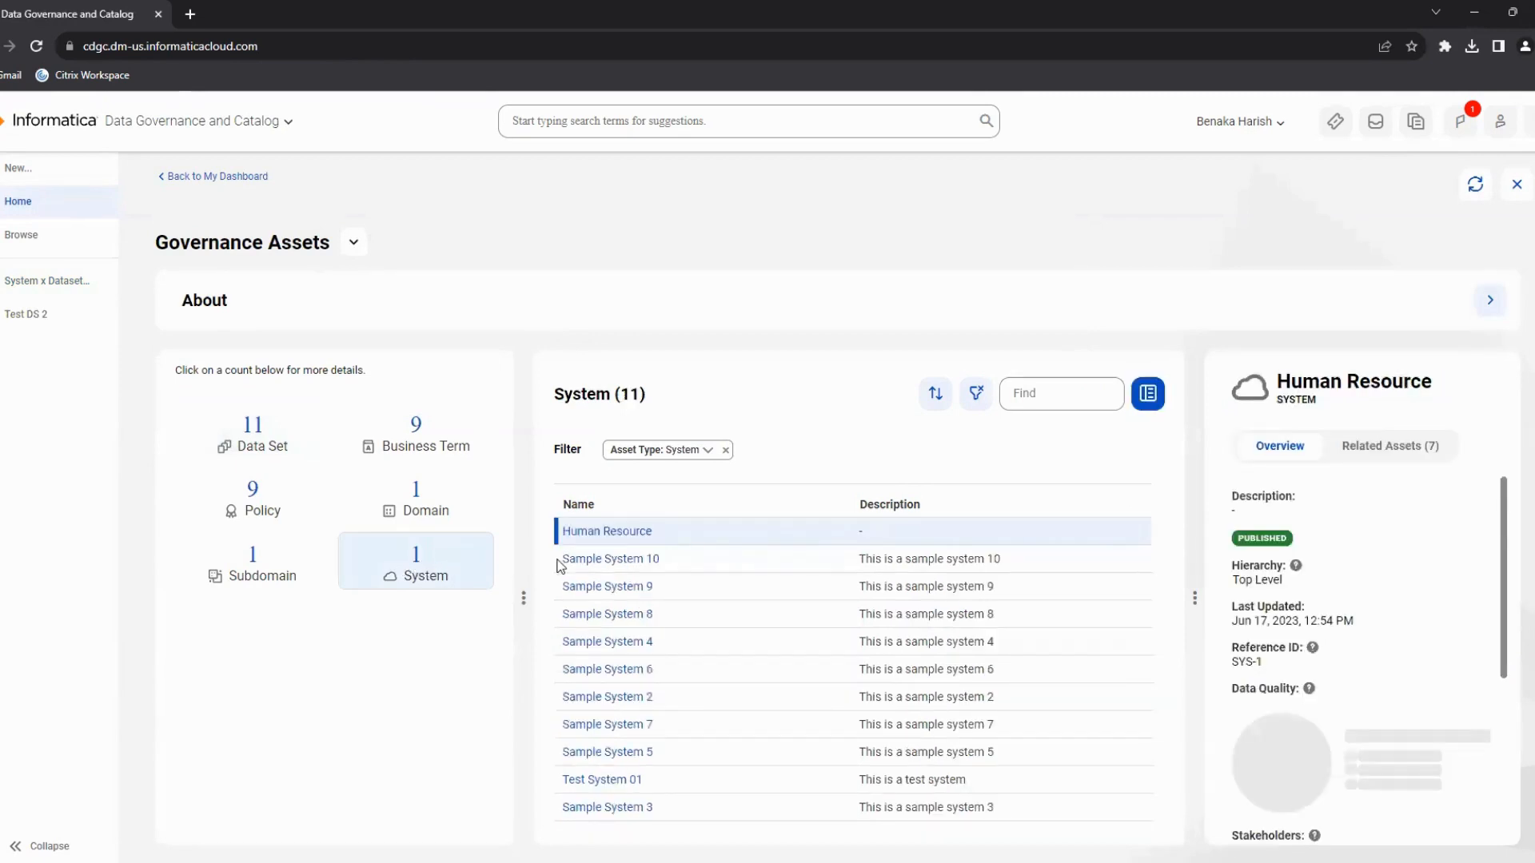
{"action": "left_click", "coordinate": [627, 700]}
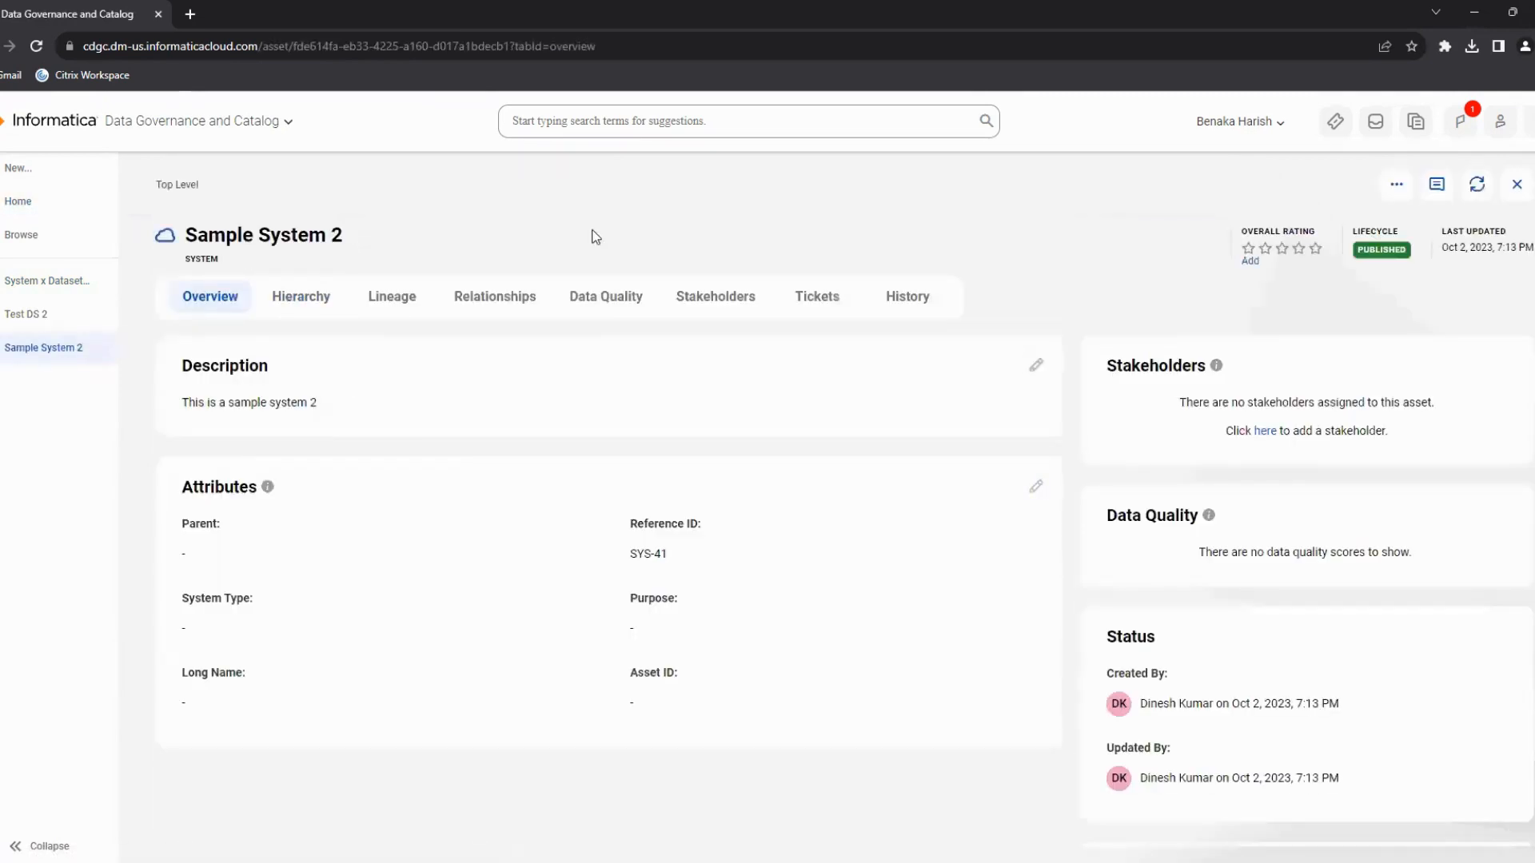
{"action": "left_click", "coordinate": [710, 305]}
{"action": "left_click", "coordinate": [26, 211]}
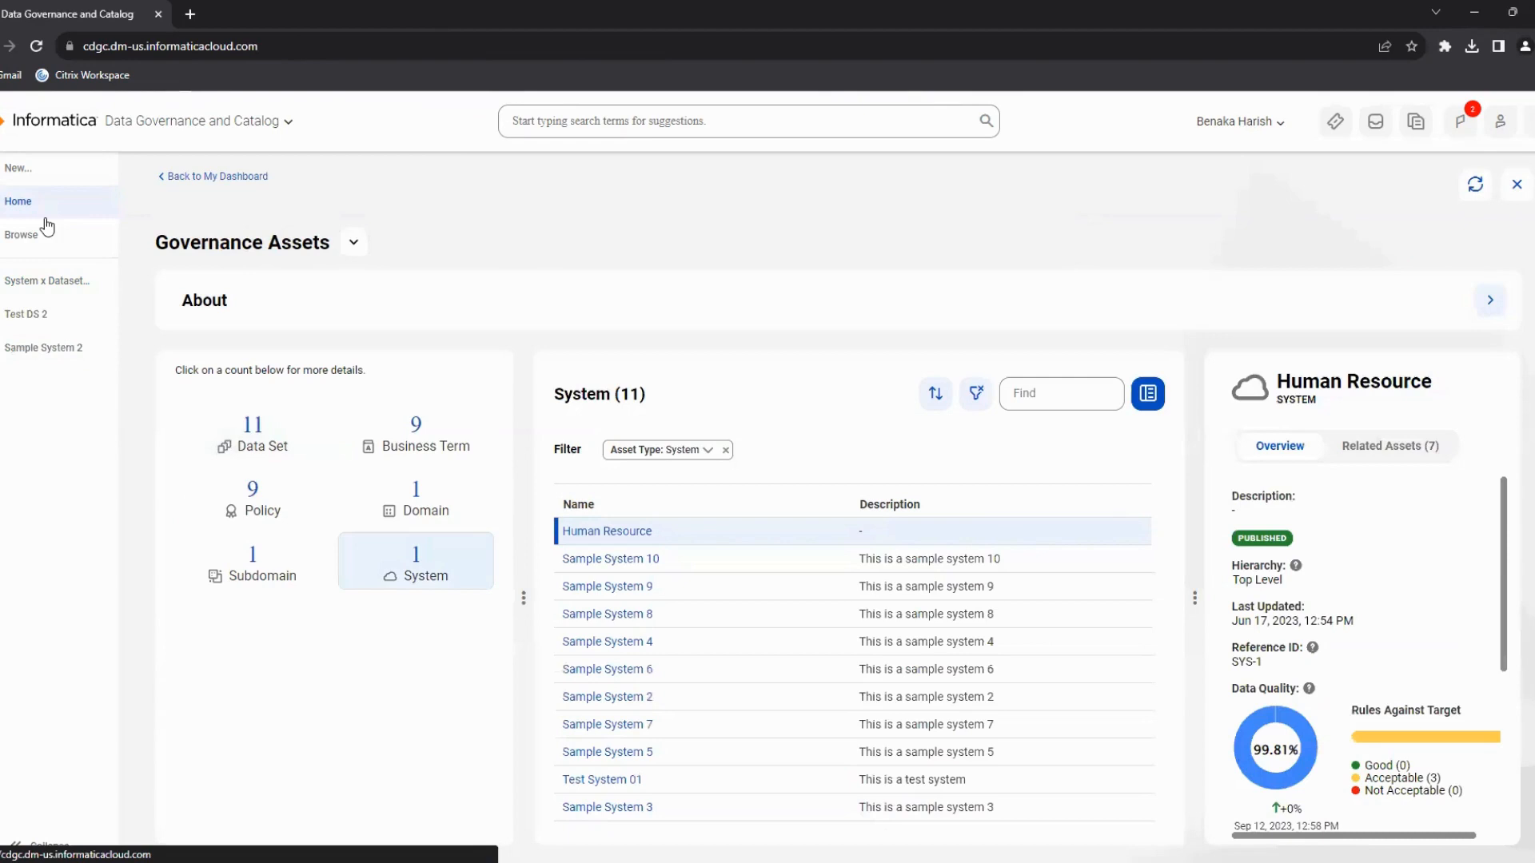
Reopen the System x Dataset import job and expand the file row to review the per-sheet results.
{"action": "left_click", "coordinate": [34, 281]}
{"action": "left_click", "coordinate": [197, 565]}
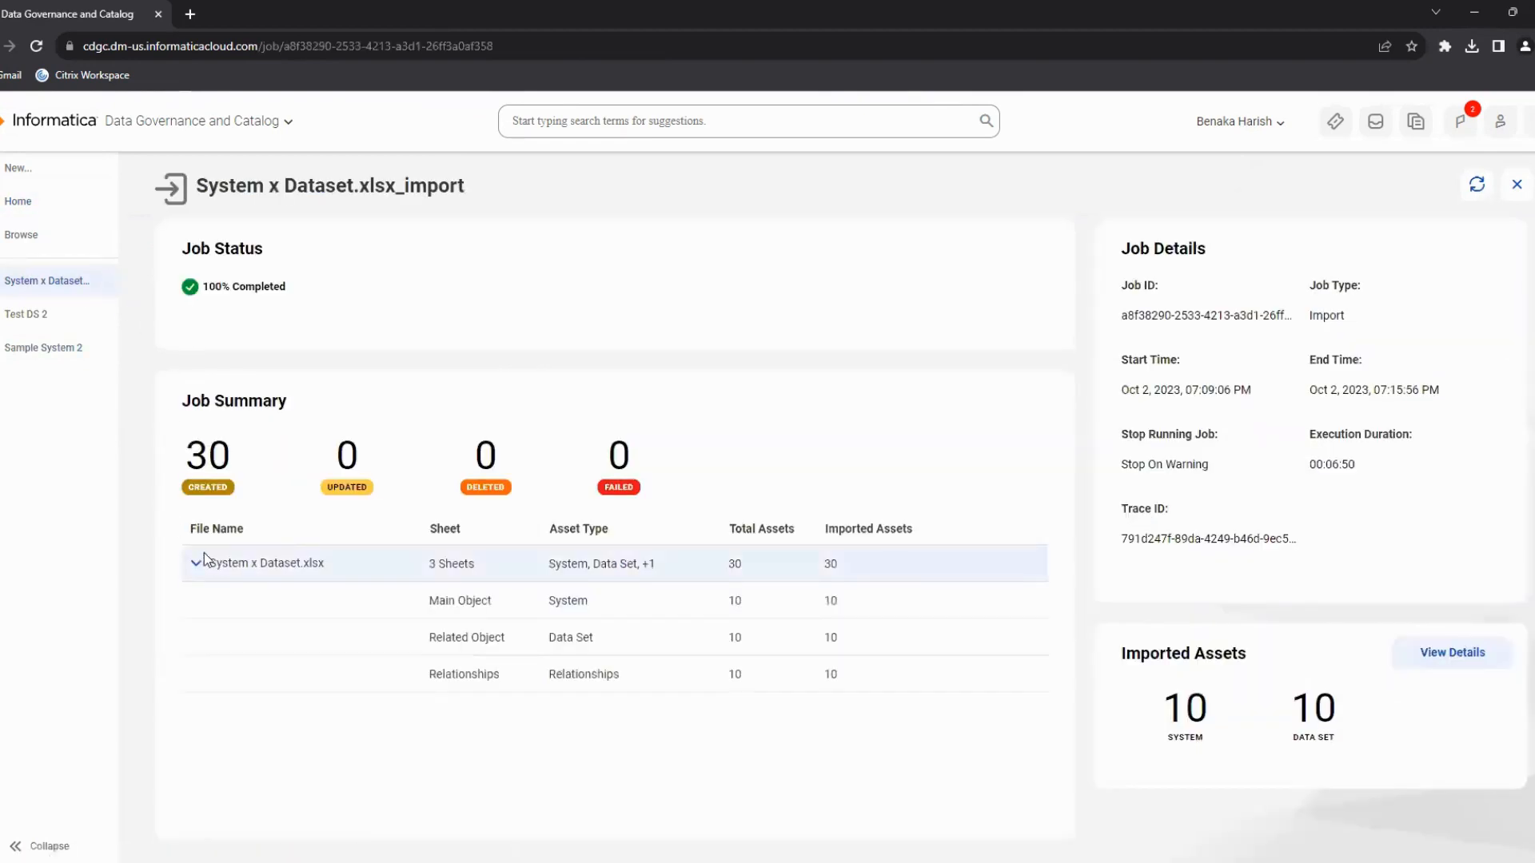